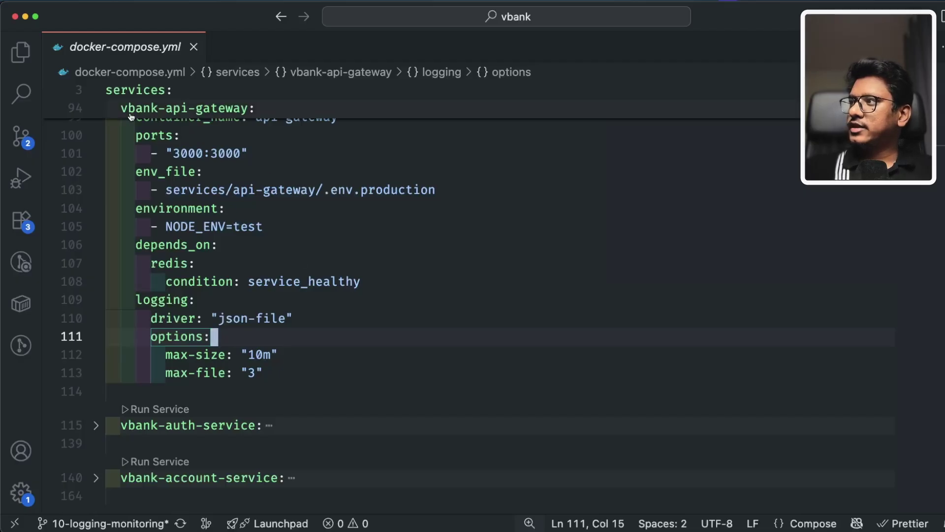
# Step: Search docker-compose.yml for the vbank-api-gateway logging block, using its json-file driver, max-size "10m" and max-file "3" lines as the search text
pyautogui.scroll(-2, 227, 170)
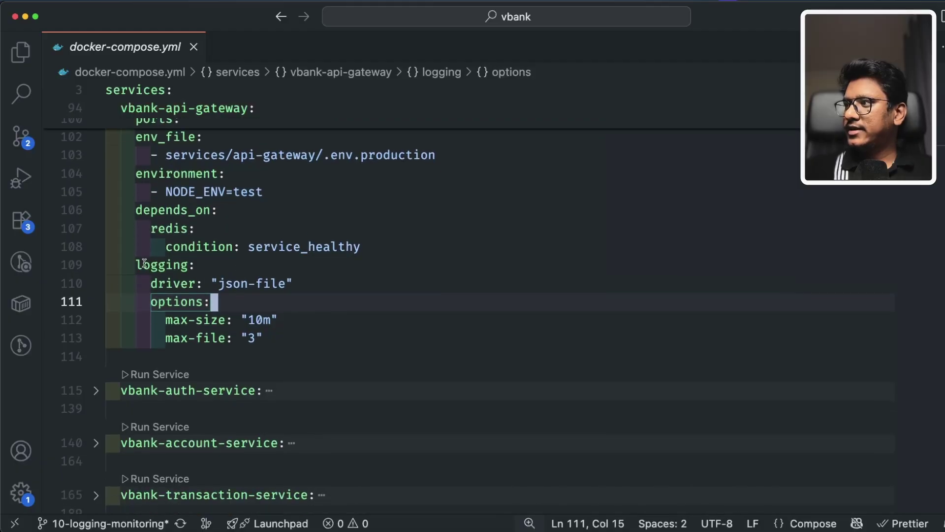
pyautogui.moveTo(137, 265); pyautogui.dragTo(339, 338)
pyautogui.press('super+c')
pyautogui.press('super+f')
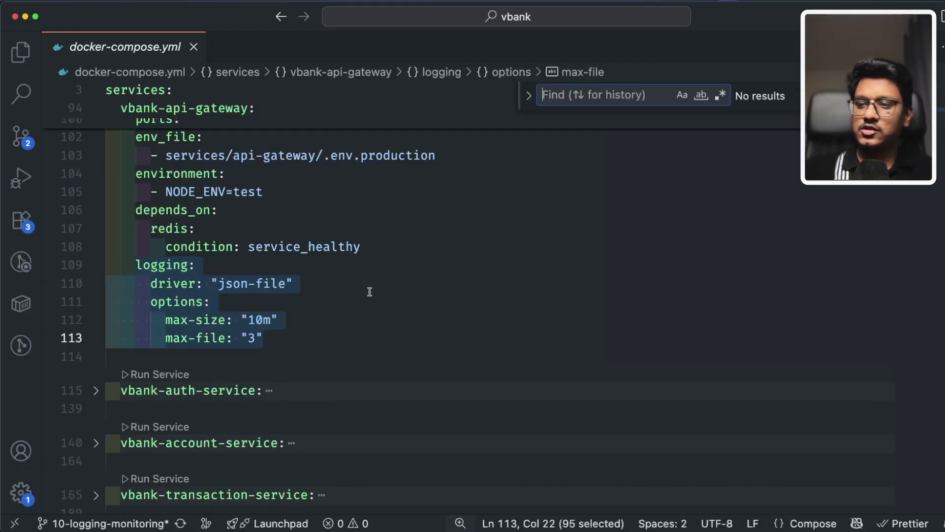
pyautogui.press('super+v')
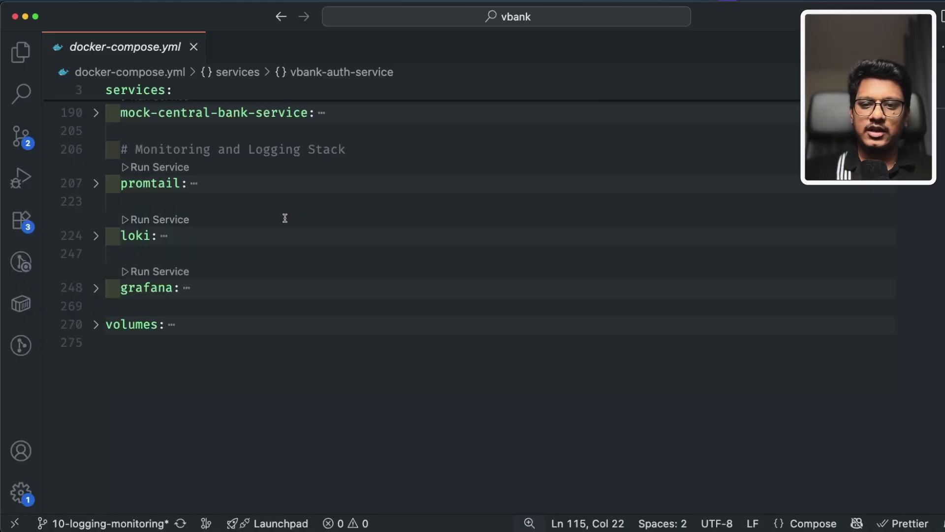
# Step: Expand the loki service definition and open the loki-config.yml file referenced in its volumes
pyautogui.click(95, 236)
pyautogui.scroll(-2, 95, 236)
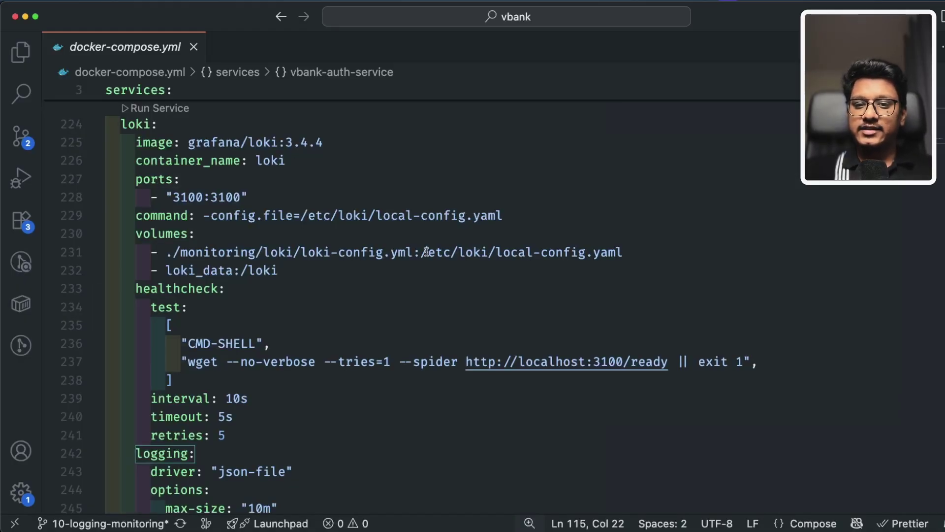
pyautogui.keyDown('super'); pyautogui.click(443, 251); pyautogui.keyUp('super')
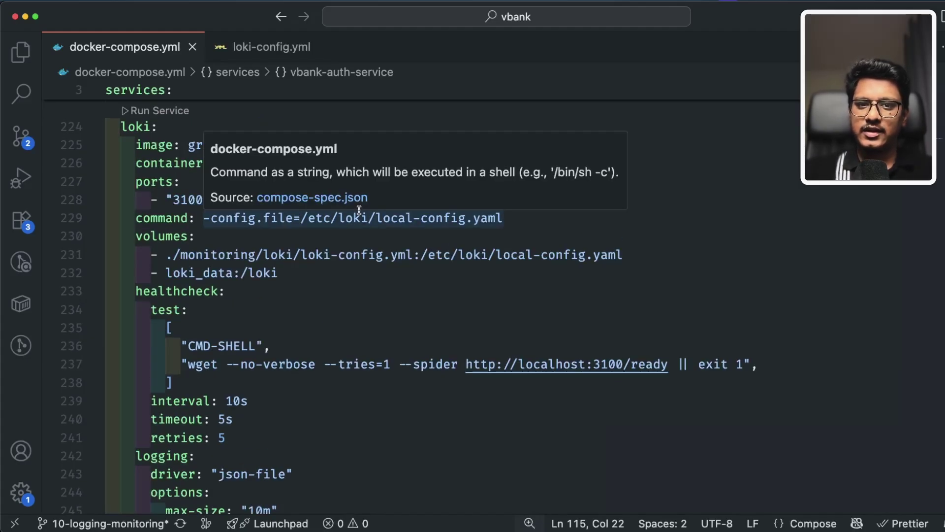
pyautogui.click(267, 47)
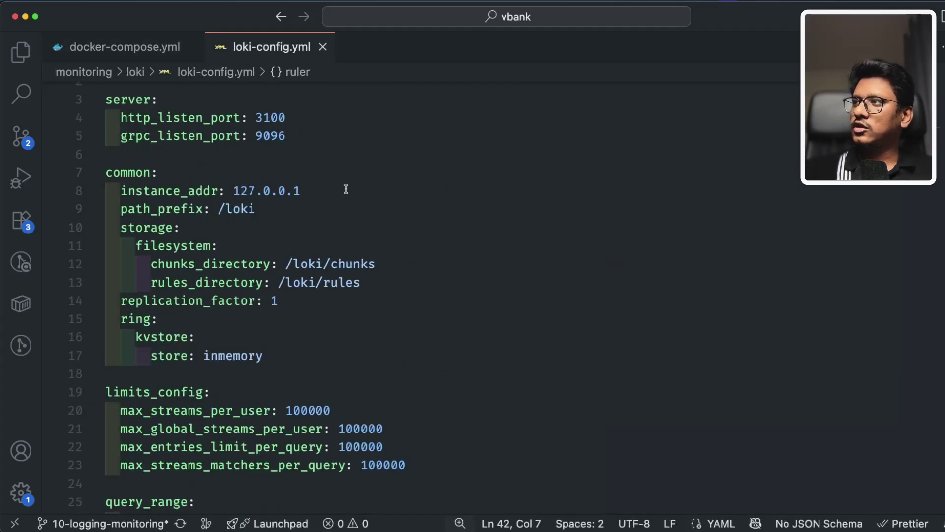
# Step: Examine the path prefix and filesystem storage directories in the common section of loki-config.yml
pyautogui.scroll(-1, 335, 192)
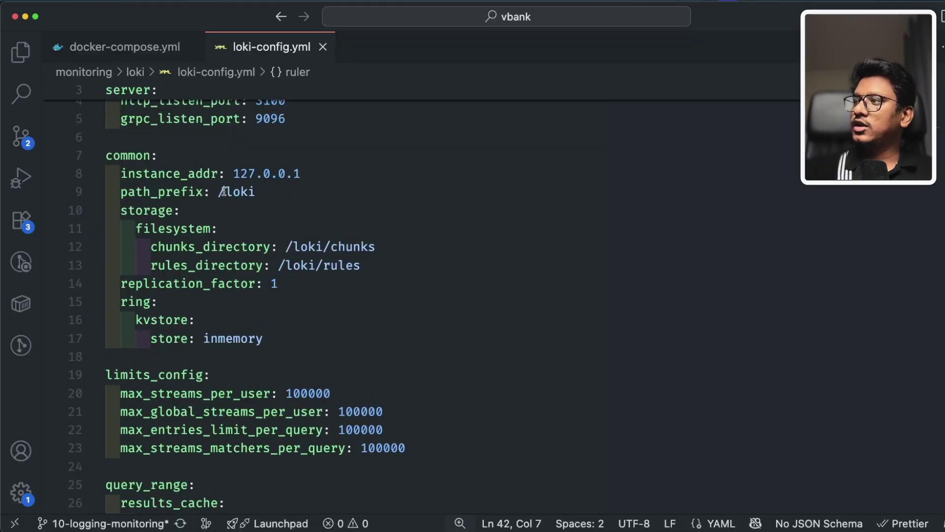
pyautogui.moveTo(219, 192); pyautogui.dragTo(254, 191)
pyautogui.click(323, 246)
pyautogui.scroll(-2, 350, 239)
pyautogui.press('Down')
pyautogui.press('Down')
pyautogui.press('Down')
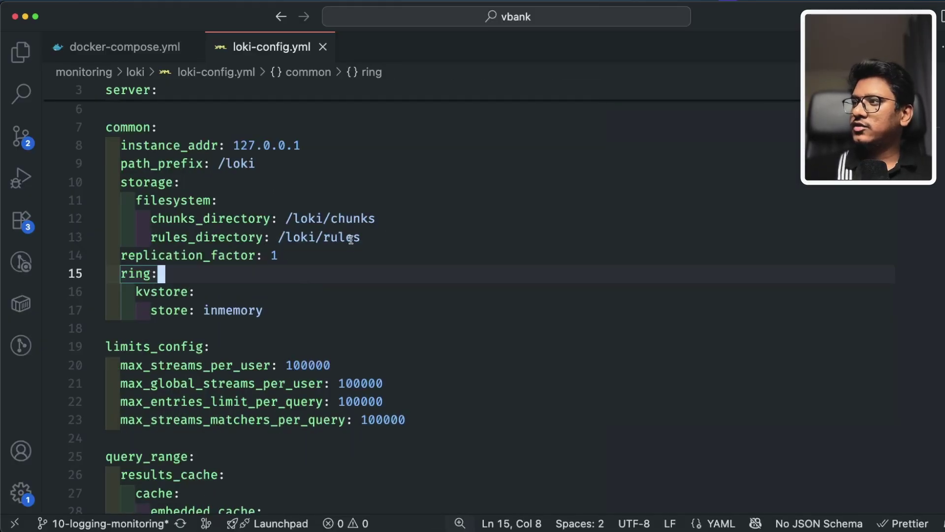
# Step: Review the ring kvstore setting and the limits, query range, schema and ruler sections of loki-config.yml
pyautogui.click(350, 239)
pyautogui.click(312, 278)
pyautogui.click(302, 293)
pyautogui.scroll(-2, 353, 314)
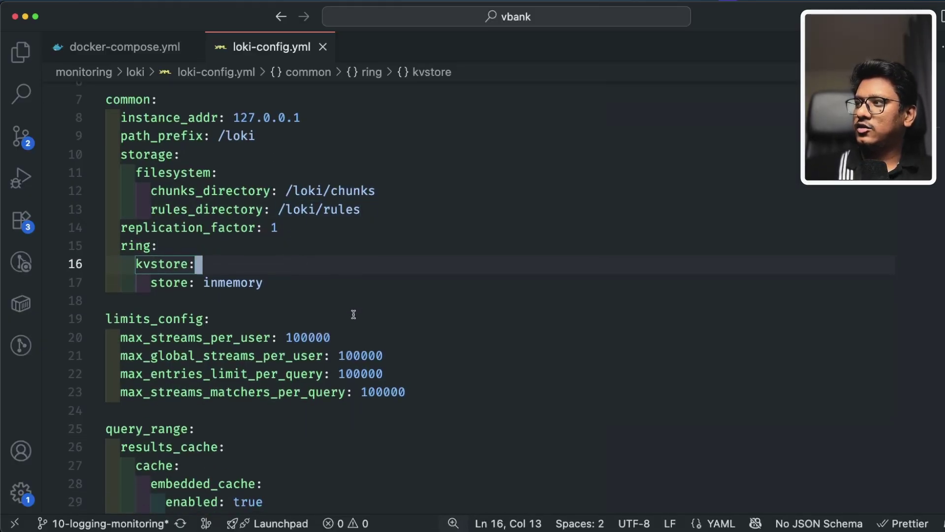
pyautogui.scroll(-6, 353, 314)
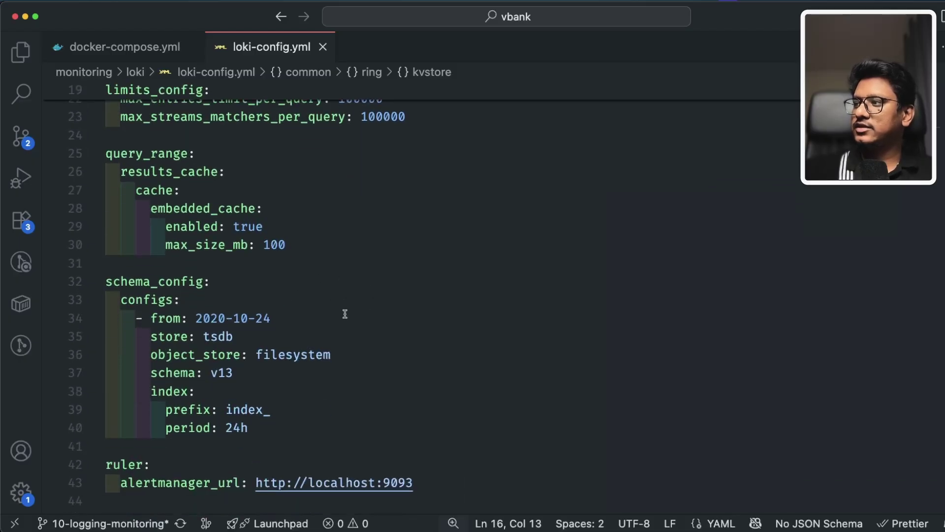
pyautogui.scroll(-1, 345, 314)
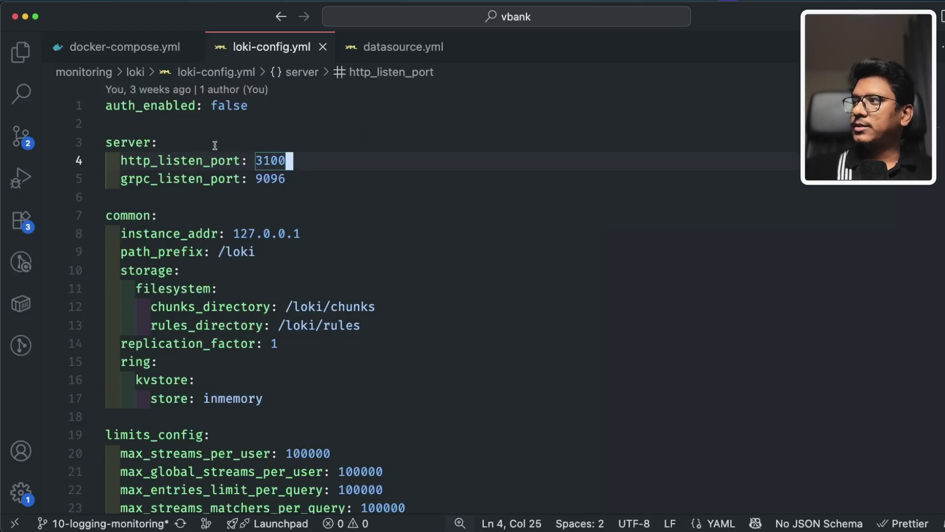
# Step: Check the server section's HTTP listen port in loki-config.yml and skim the rest of the file
pyautogui.press('Up')
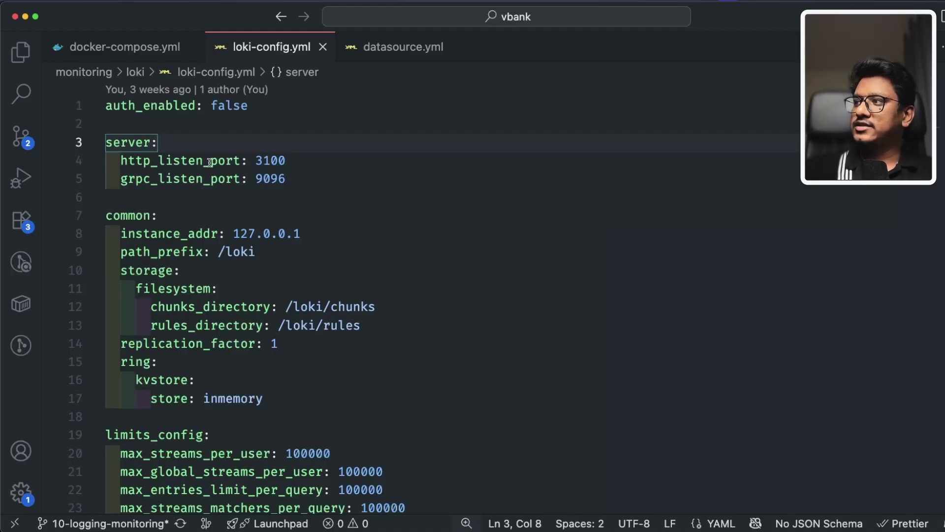
pyautogui.moveTo(255, 161); pyautogui.dragTo(293, 160)
pyautogui.click(293, 160)
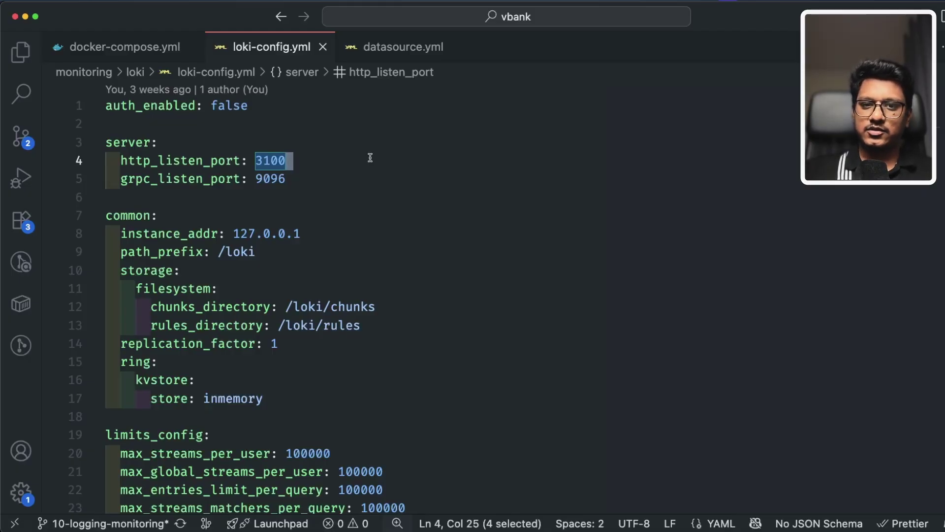
pyautogui.scroll(-4, 370, 158)
pyautogui.scroll(-5, 353, 225)
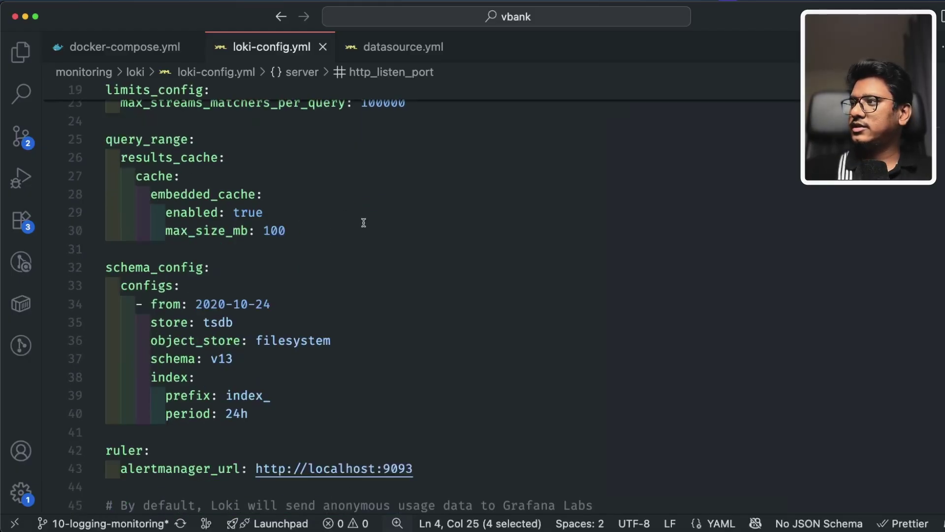
# Step: Return to docker-compose.yml and examine loki's port mapping and the local config file it mounts
pyautogui.press('super+alt+Left')
pyautogui.click(273, 184)
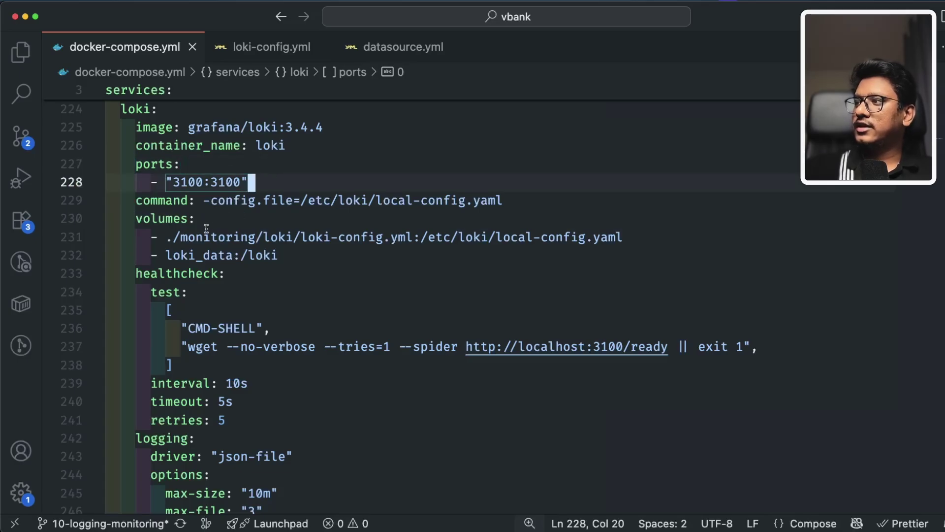
pyautogui.click(207, 220)
pyautogui.moveTo(182, 238); pyautogui.dragTo(362, 237)
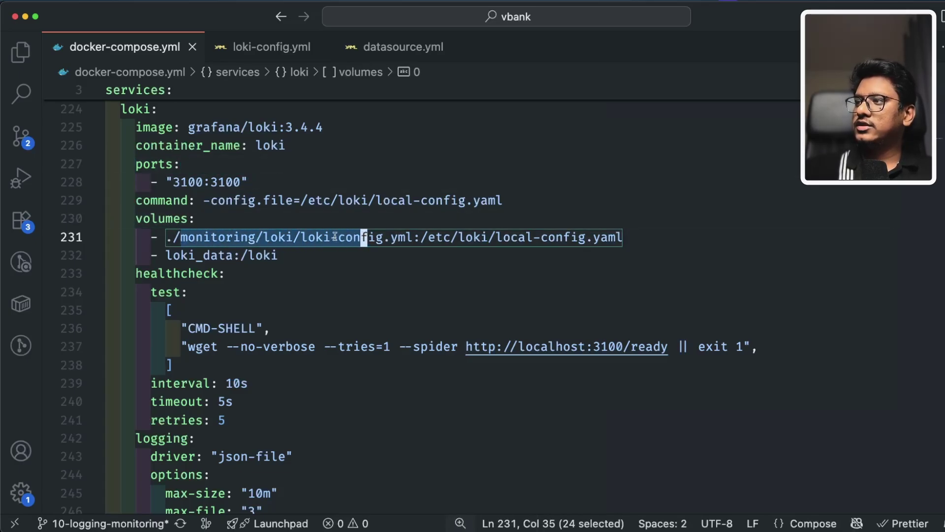
pyautogui.click(336, 238)
pyautogui.click(259, 47)
pyautogui.press('super+alt+Left')
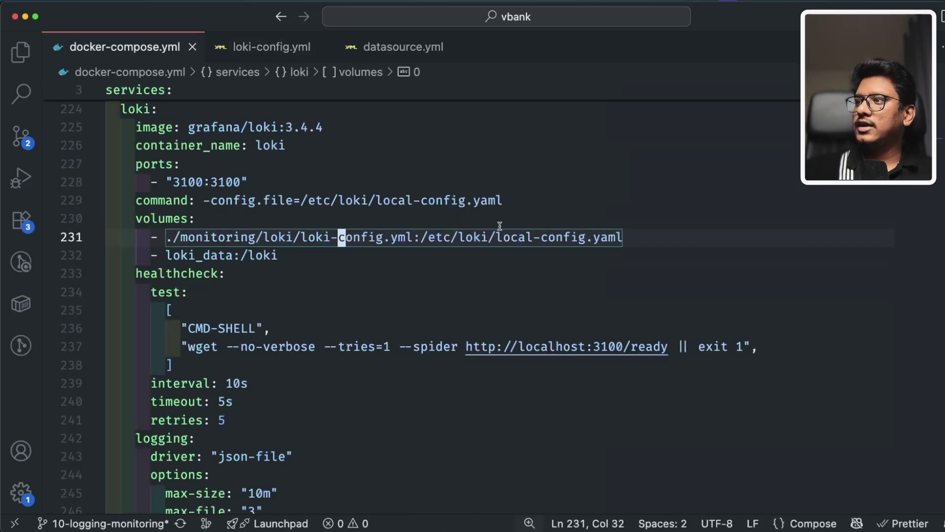
# Step: Examine the container path of loki's config mount and the loki_data volume mapping
pyautogui.moveTo(429, 238); pyautogui.dragTo(536, 238)
pyautogui.click(244, 275)
pyautogui.click(244, 291)
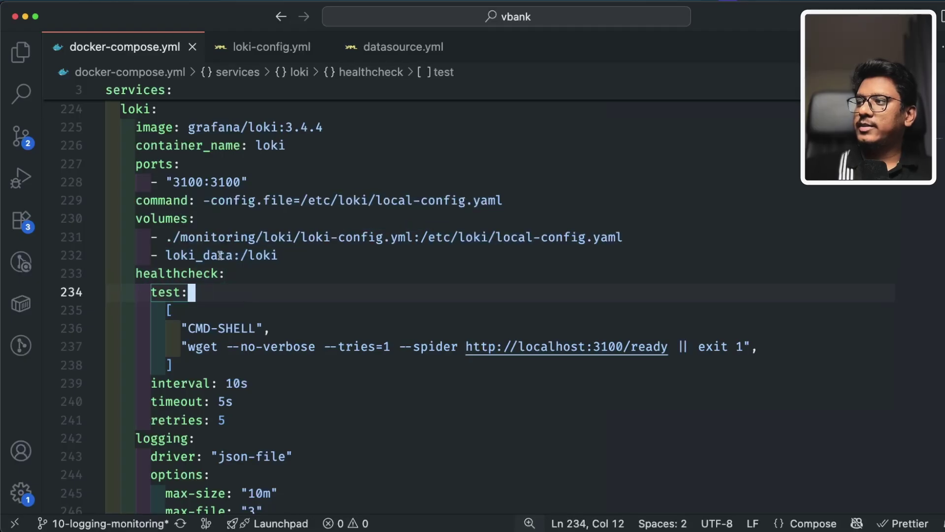
pyautogui.moveTo(231, 255); pyautogui.dragTo(164, 257)
pyautogui.click(263, 287)
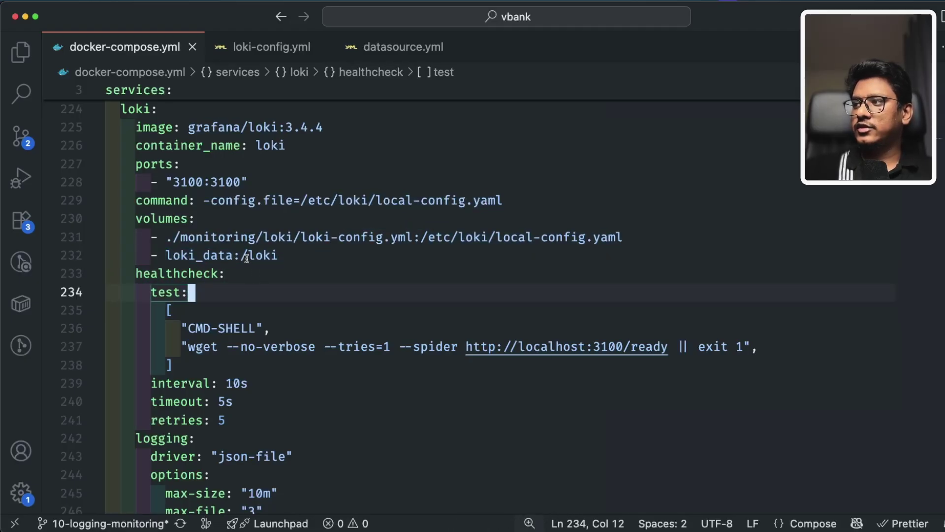
pyautogui.moveTo(241, 256); pyautogui.dragTo(282, 254)
pyautogui.click(349, 268)
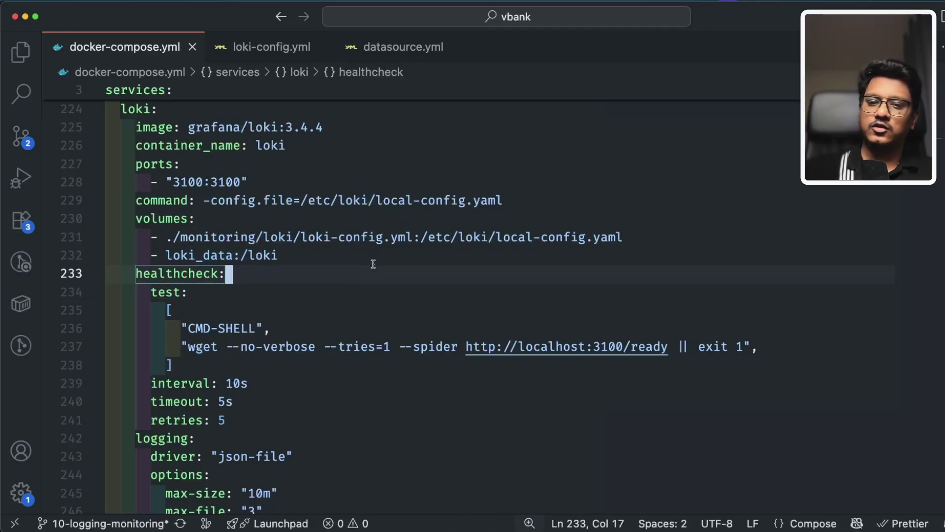
# Step: Review the healthcheck and logging settings of the loki service
pyautogui.scroll(-2, 373, 264)
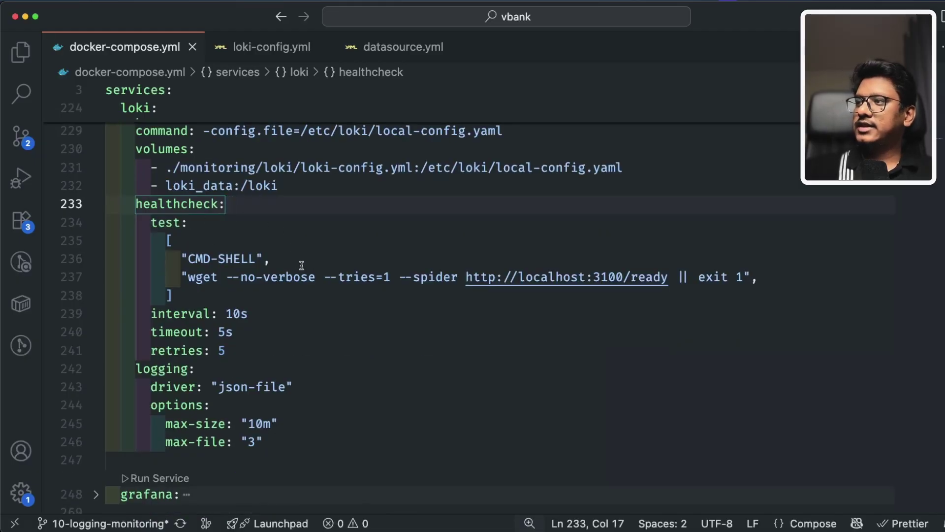
pyautogui.scroll(-1, 492, 276)
pyautogui.scroll(-2, 396, 319)
pyautogui.click(200, 299)
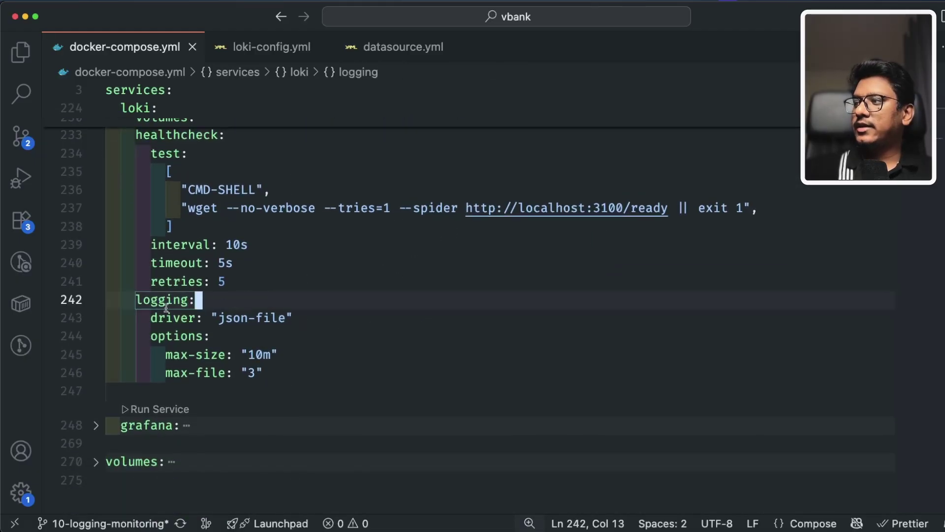
pyautogui.moveTo(136, 300); pyautogui.dragTo(274, 373)
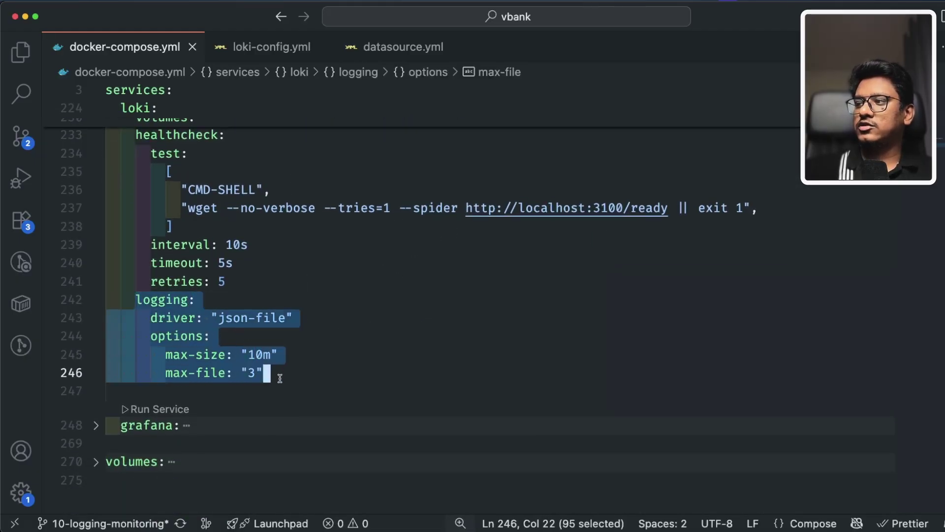
pyautogui.click(397, 296)
pyautogui.scroll(1, 393, 278)
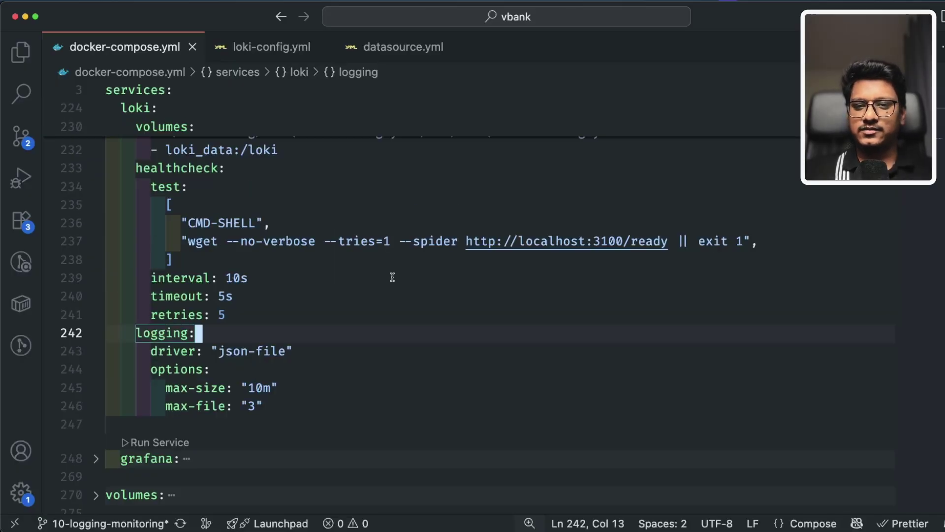
# Step: Collapse the service definitions in docker-compose.yml and expand only the promtail service
pyautogui.press('super+k')
pyautogui.press('super+2')
pyautogui.click(96, 181)
pyautogui.scroll(-2, 379, 215)
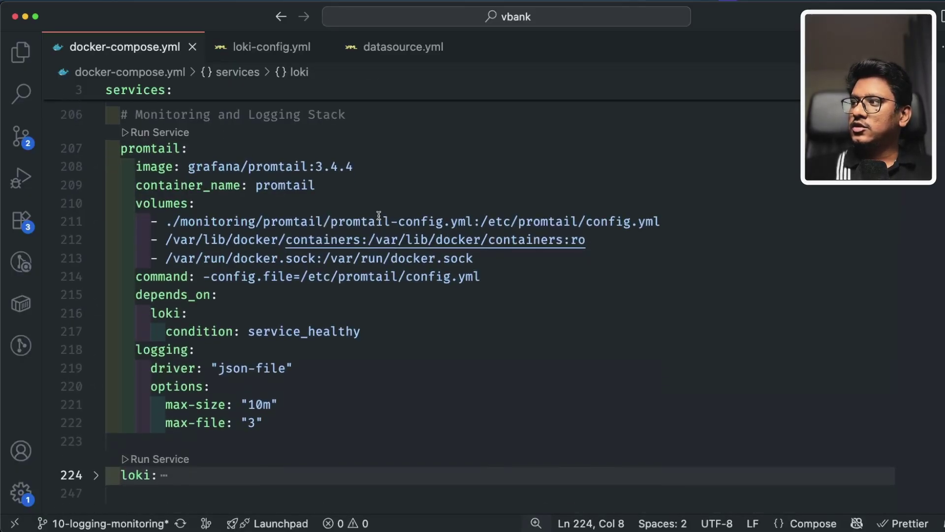
pyautogui.scroll(-1, 378, 215)
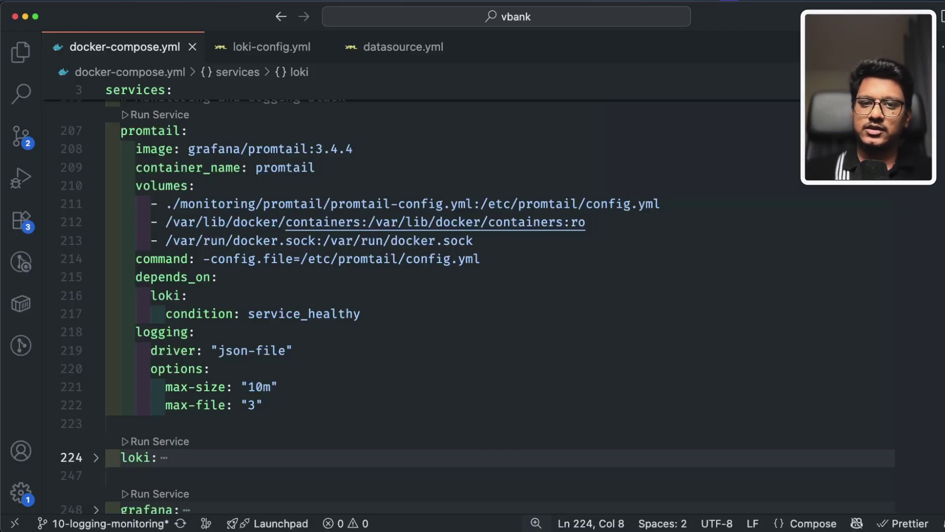
# Step: Examine the container name and the Grafana image of the promtail service
pyautogui.click(196, 186)
pyautogui.press('Up')
pyautogui.press('super+Right')
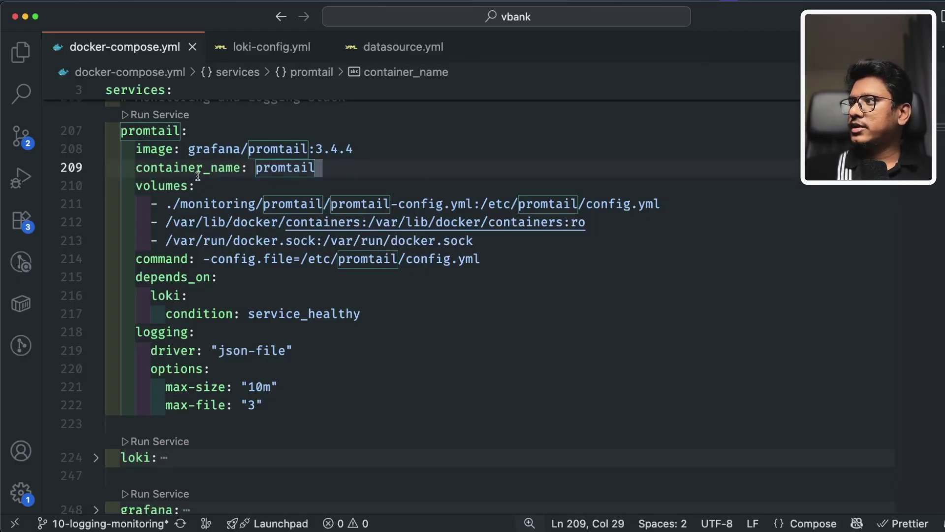
pyautogui.doubleClick(211, 148)
pyautogui.click(200, 186)
pyautogui.moveTo(189, 148); pyautogui.dragTo(312, 149)
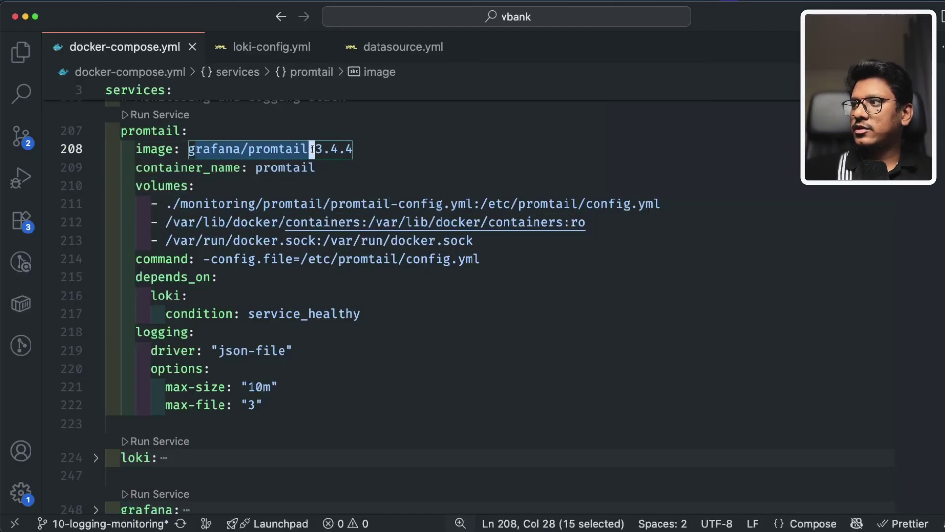
pyautogui.click(353, 153)
pyautogui.click(290, 192)
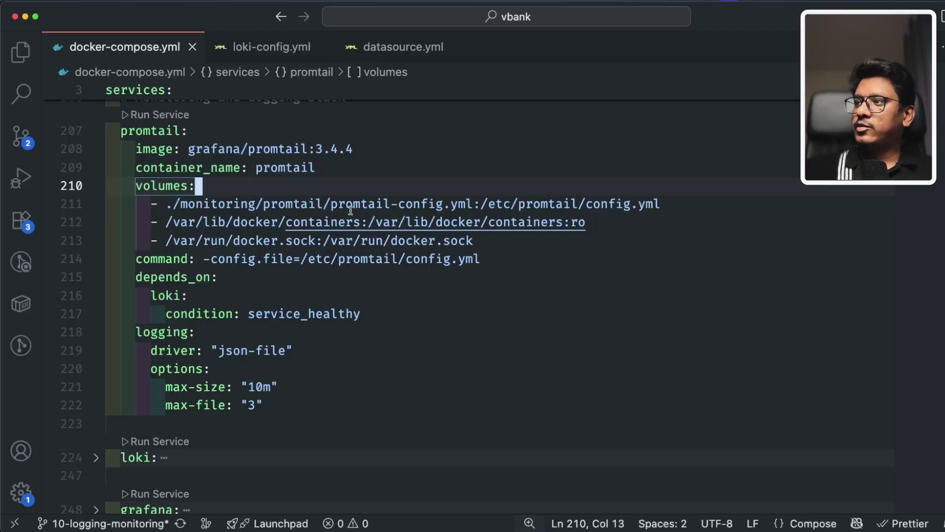
# Step: Examine promtail's volume mounts for its config file, the Docker containers directory and the Docker socket
pyautogui.moveTo(332, 203); pyautogui.dragTo(474, 201)
pyautogui.moveTo(474, 241); pyautogui.dragTo(122, 222)
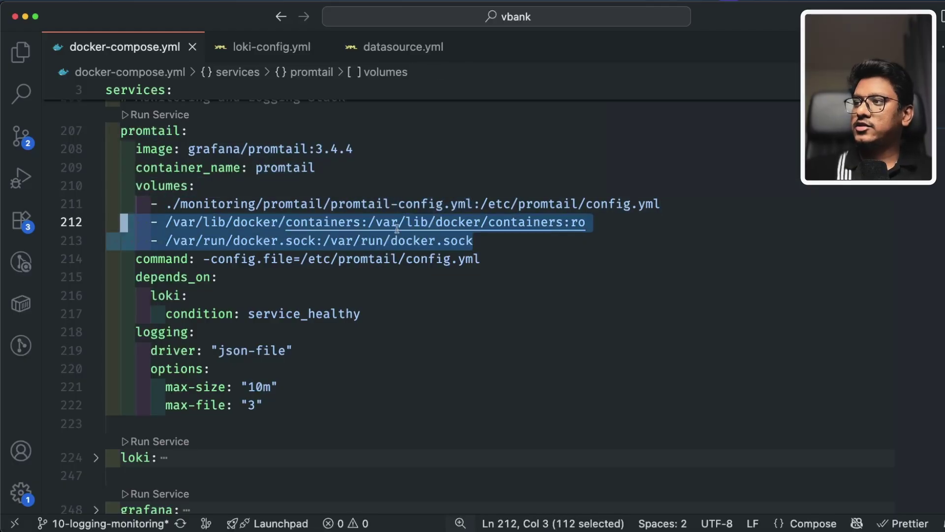
pyautogui.click(502, 222)
pyautogui.moveTo(475, 241); pyautogui.dragTo(96, 217)
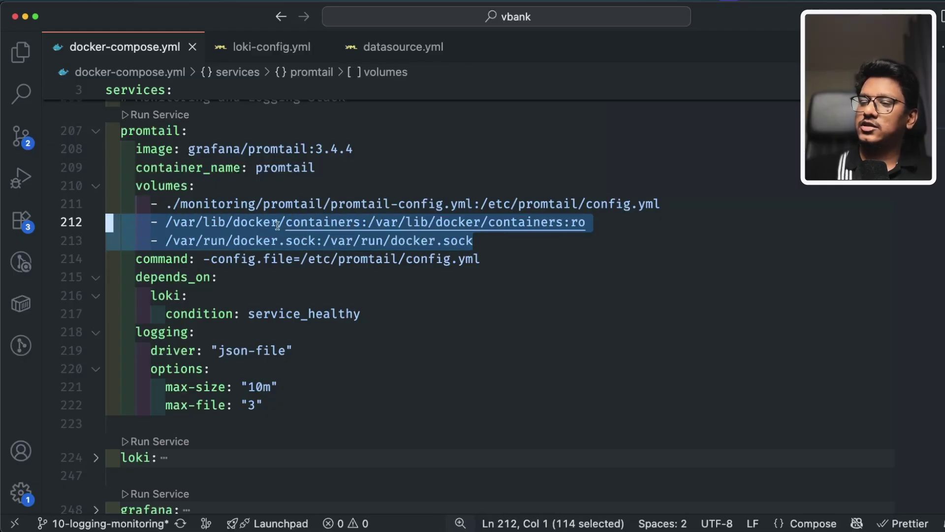
pyautogui.click(293, 274)
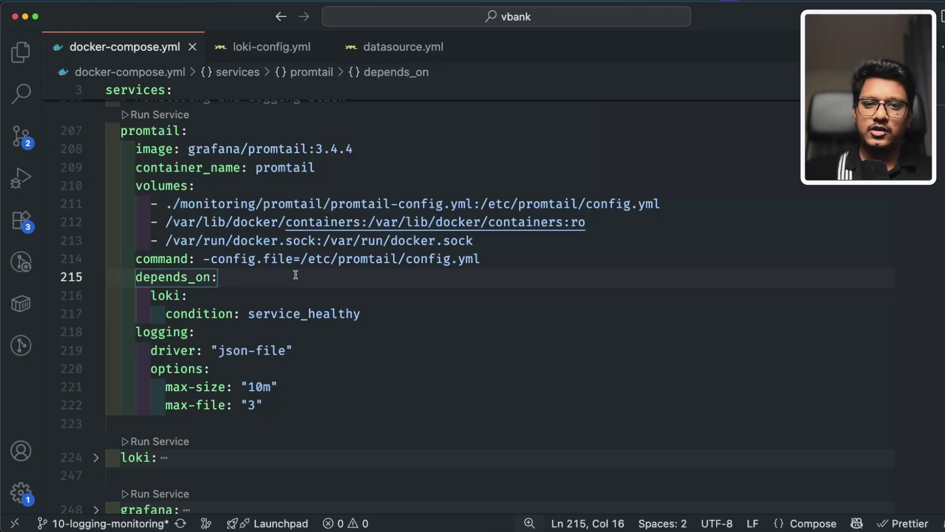
# Step: Check promtail's dependency on loki and select the promtail-config file name in its volume mount
pyautogui.scroll(-1, 221, 271)
pyautogui.click(184, 270)
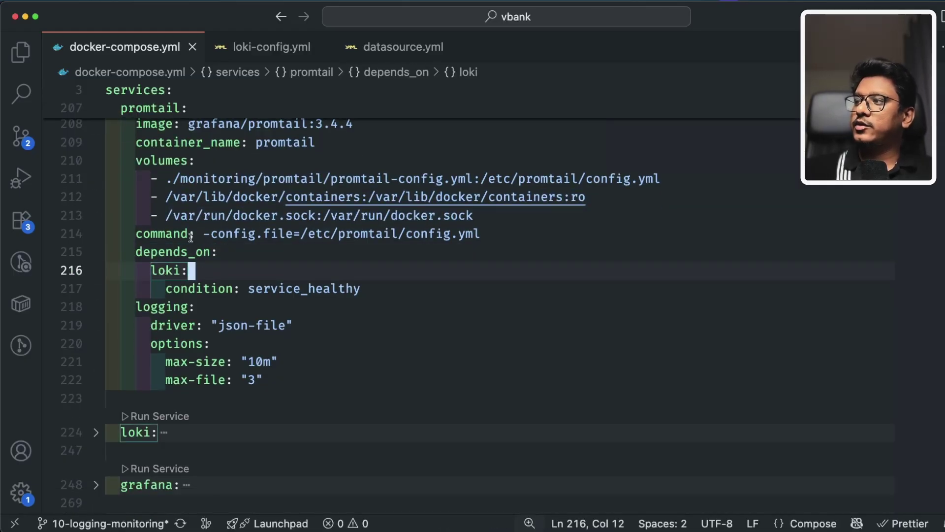
pyautogui.doubleClick(171, 271)
pyautogui.click(273, 271)
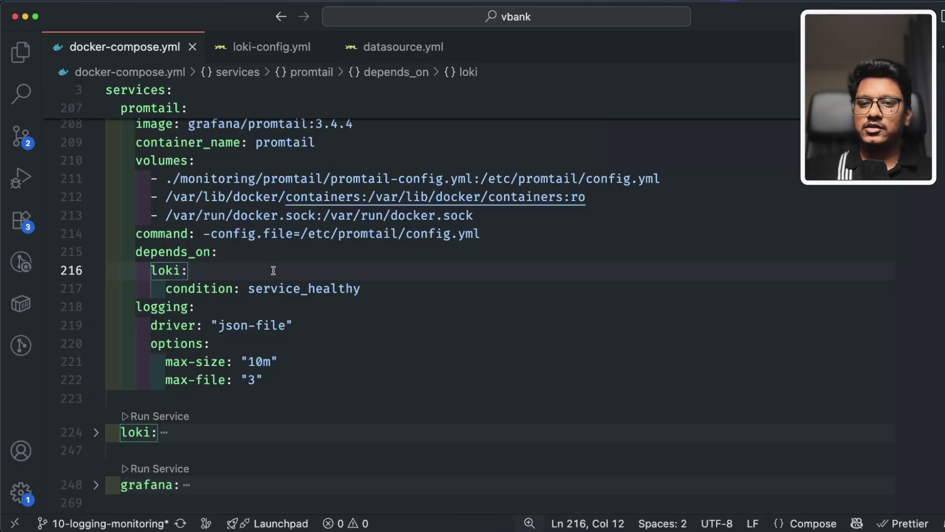
pyautogui.scroll(2, 274, 256)
pyautogui.moveTo(330, 219); pyautogui.dragTo(446, 220)
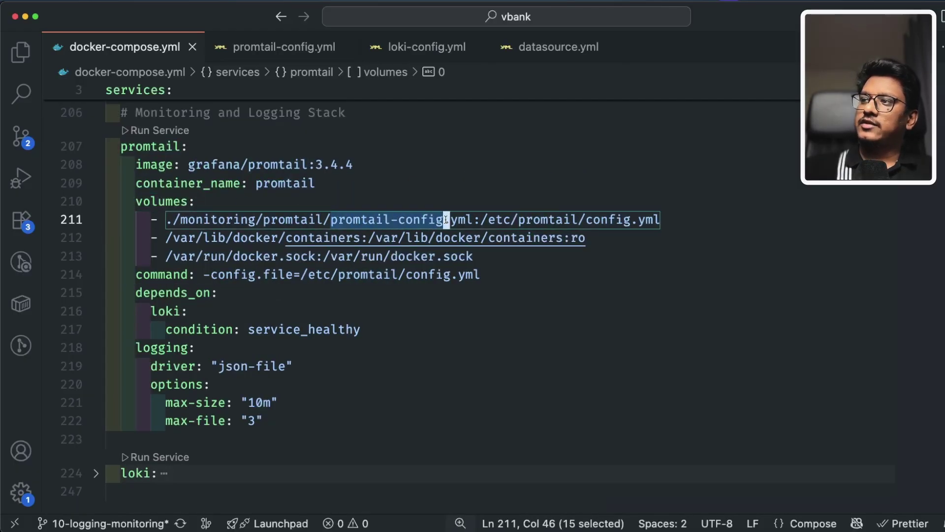
# Step: Open promtail-config.yml, skim its contents and examine the HTTP listen port in the server section
pyautogui.click(284, 47)
pyautogui.scroll(-1, 483, 251)
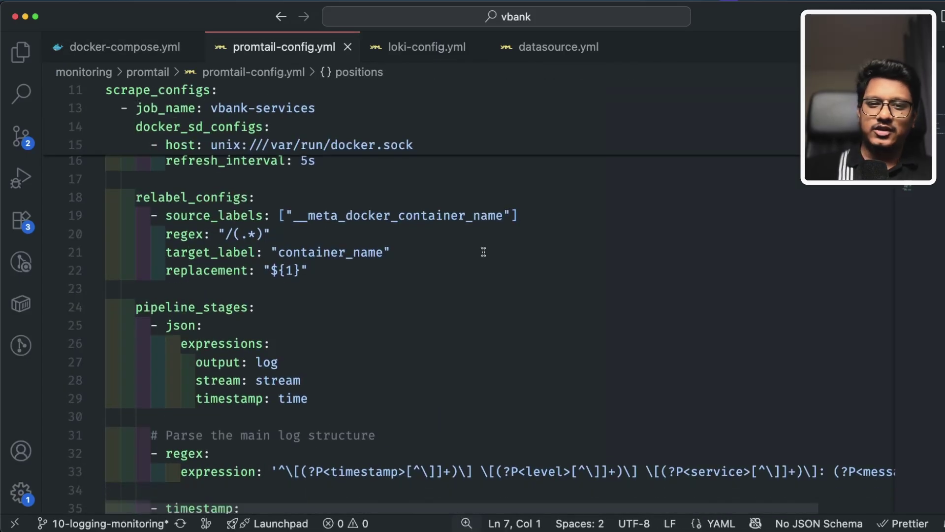
pyautogui.scroll(-5, 476, 268)
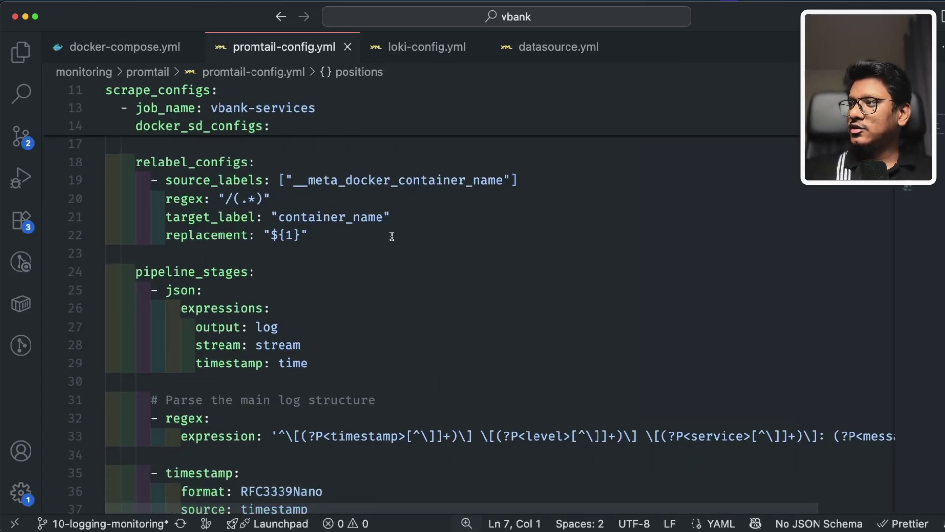
pyautogui.scroll(-10, 413, 301)
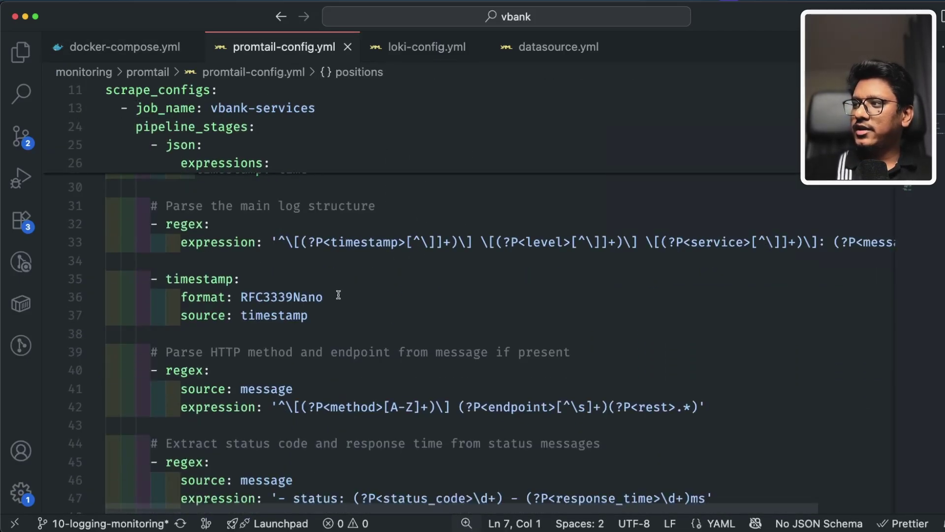
pyautogui.scroll(20, 381, 276)
pyautogui.click(304, 148)
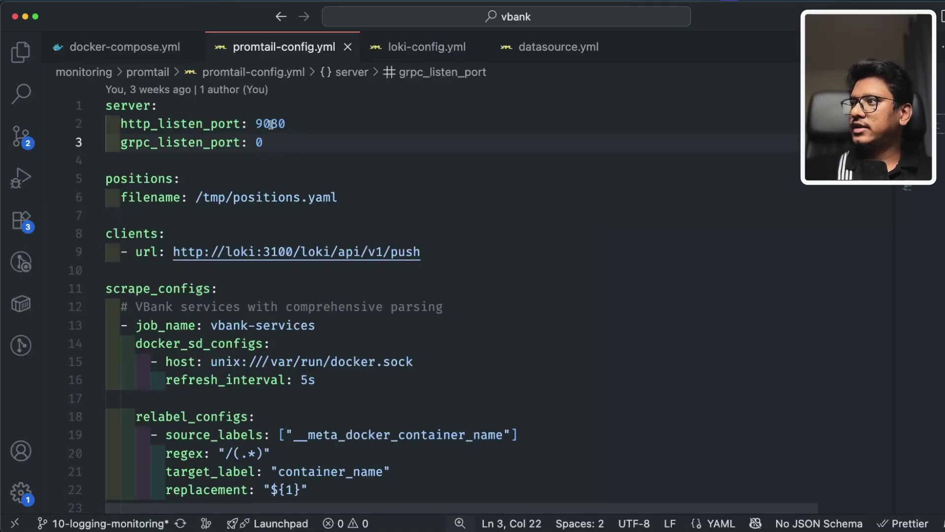
pyautogui.doubleClick(269, 125)
# Step: Examine the clients section of promtail-config.yml, highlighting the Loki host name and port in the push URL
pyautogui.click(132, 232)
pyautogui.doubleClick(135, 231)
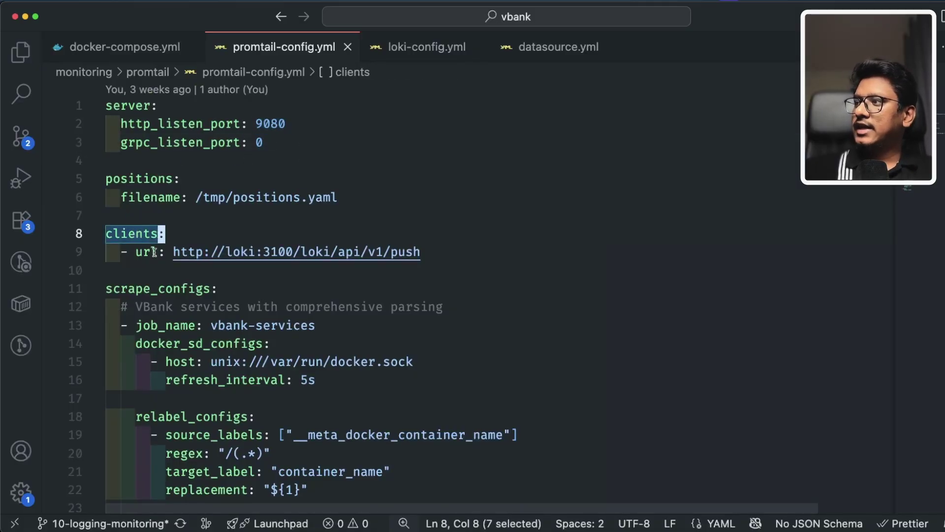
pyautogui.doubleClick(143, 251)
pyautogui.click(243, 251)
pyautogui.doubleClick(243, 251)
pyautogui.moveTo(264, 251); pyautogui.dragTo(288, 250)
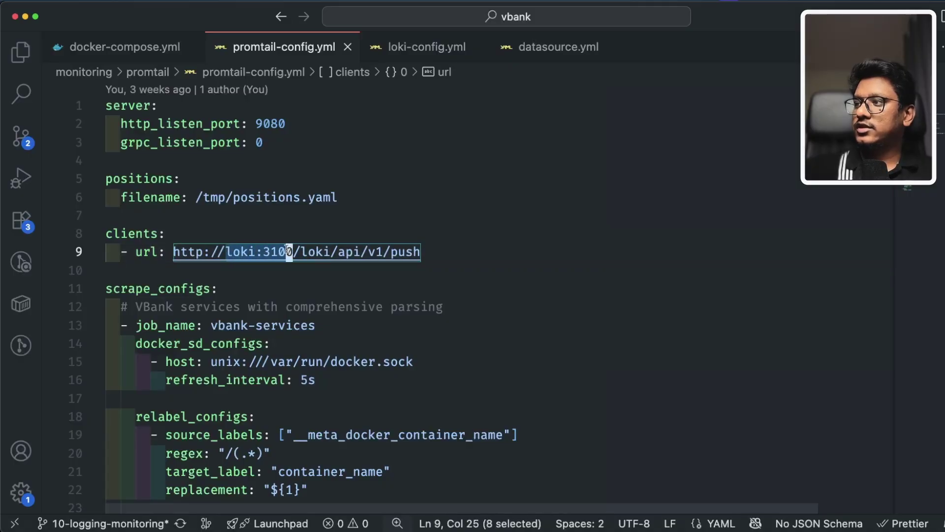
pyautogui.doubleClick(234, 251)
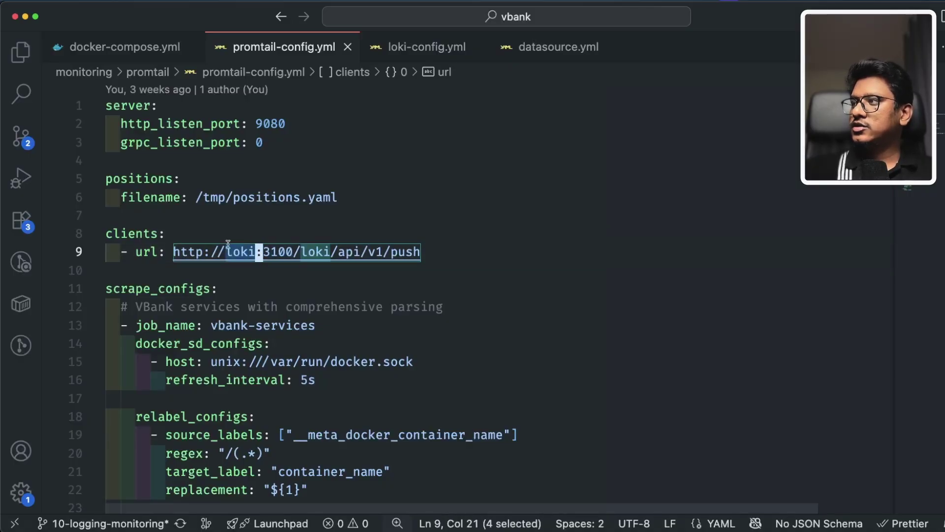
# Step: Expand the loki service in docker-compose.yml to check its container name, and collapse it again
pyautogui.click(132, 48)
pyautogui.scroll(5, 222, 247)
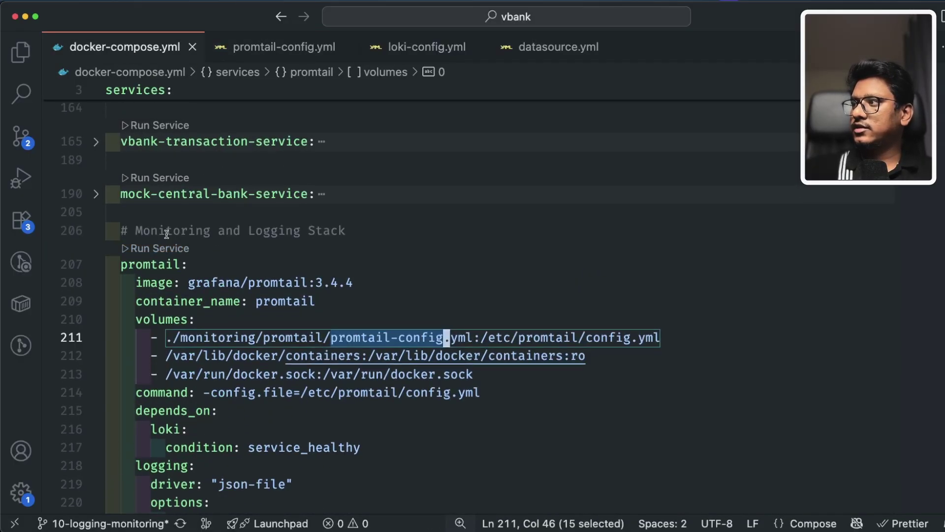
pyautogui.scroll(-8, 180, 306)
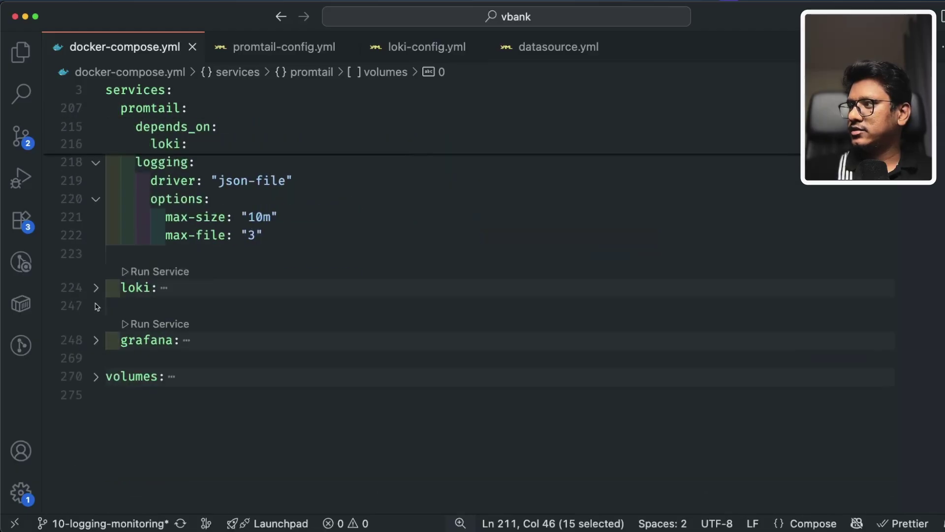
pyautogui.click(96, 290)
pyautogui.doubleClick(267, 326)
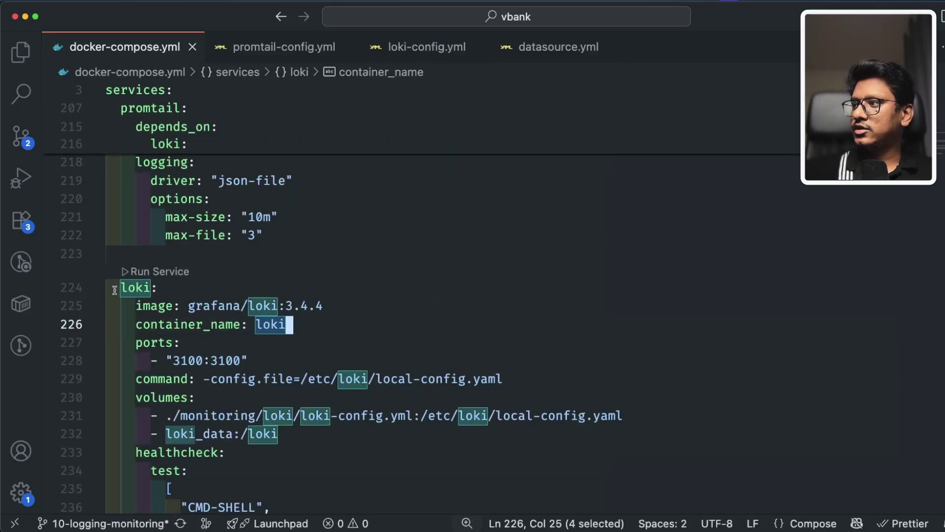
pyautogui.scroll(-1, 115, 290)
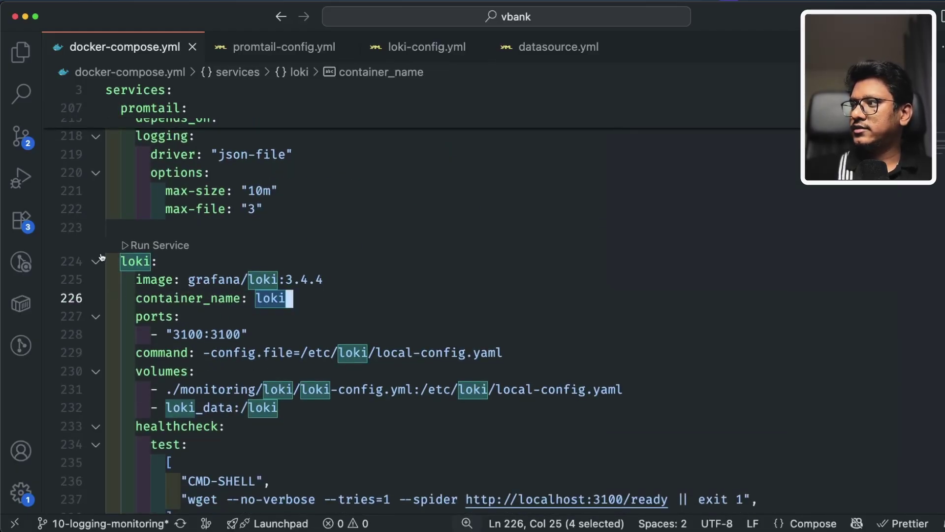
pyautogui.click(96, 261)
# Step: Return to promtail-config.yml and select the full Loki push URL under clients
pyautogui.hotkey('ctrl', 'Tab')
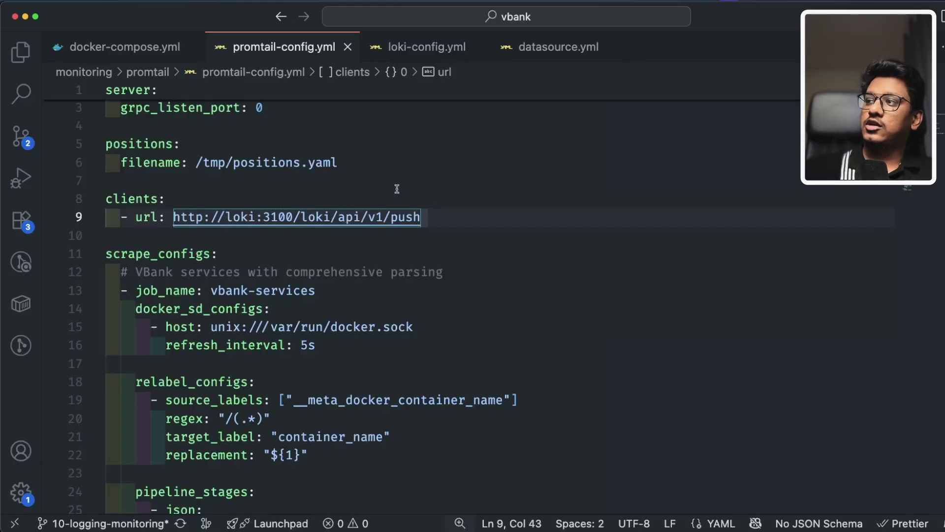
pyautogui.click(263, 200)
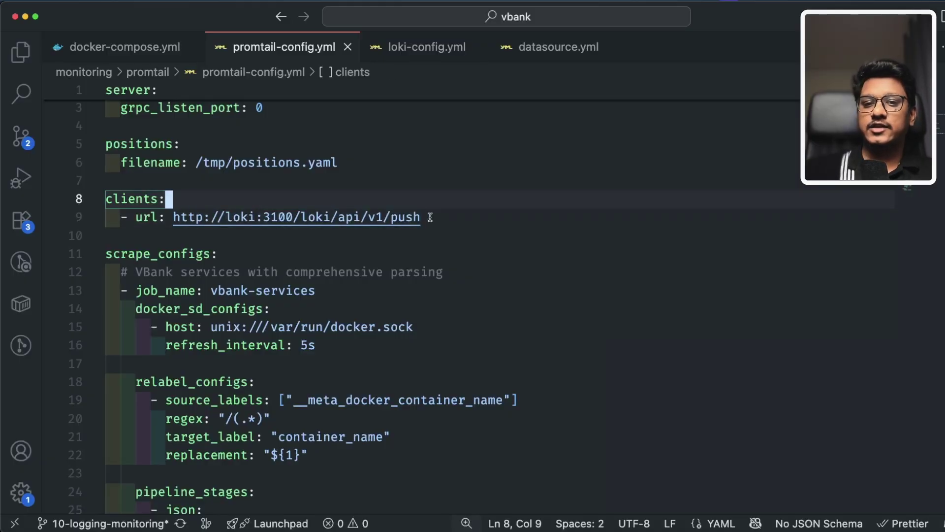
pyautogui.moveTo(426, 217); pyautogui.dragTo(175, 218)
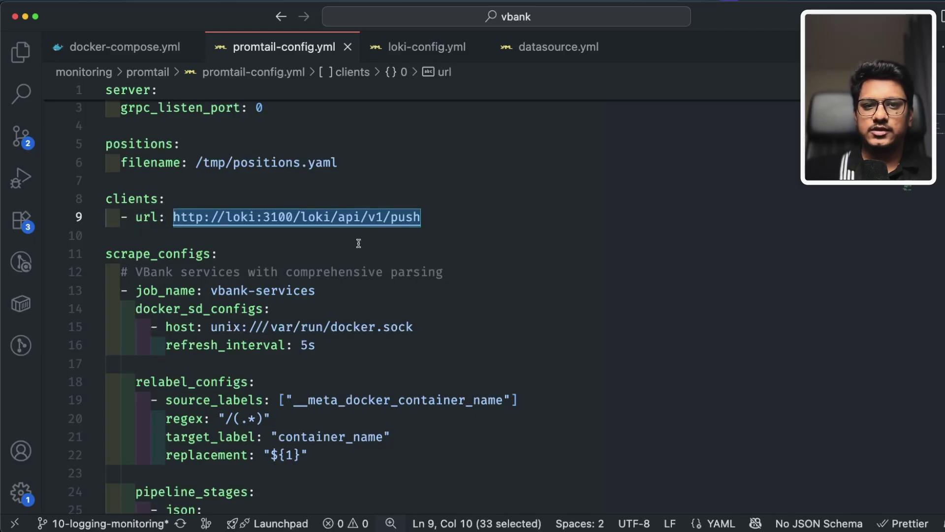
# Step: Collapse and re-expand scrape_configs, and skim its Docker discovery, relabeling and pipeline stage settings
pyautogui.click(345, 254)
pyautogui.scroll(-3, 246, 246)
pyautogui.click(96, 197)
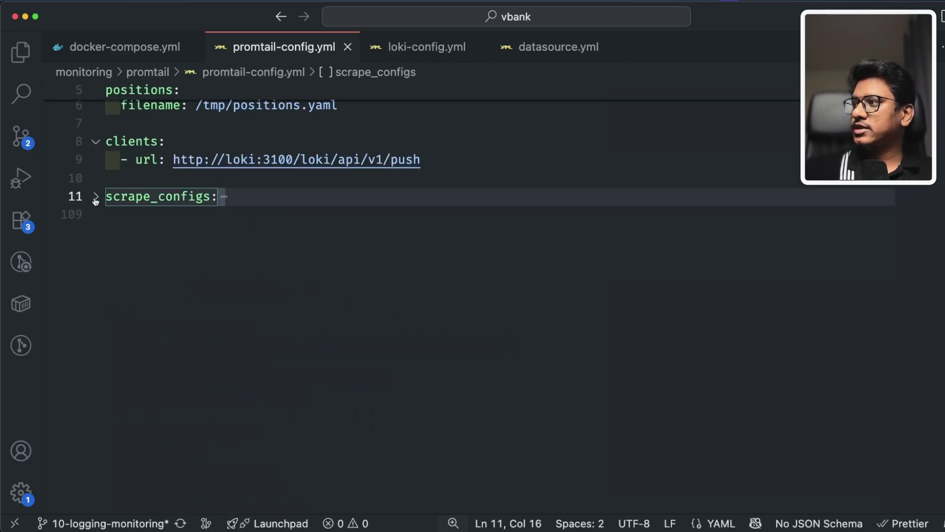
pyautogui.click(96, 197)
pyautogui.click(332, 252)
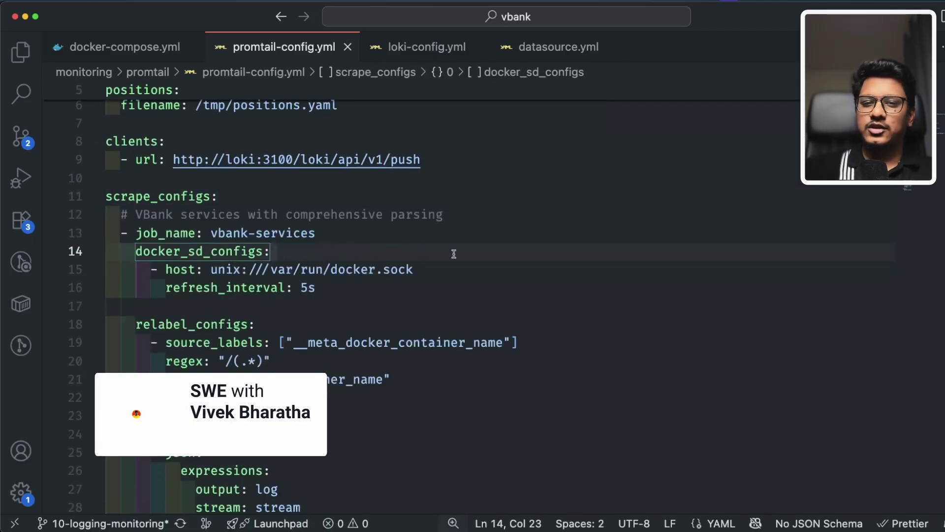
pyautogui.scroll(-6, 453, 253)
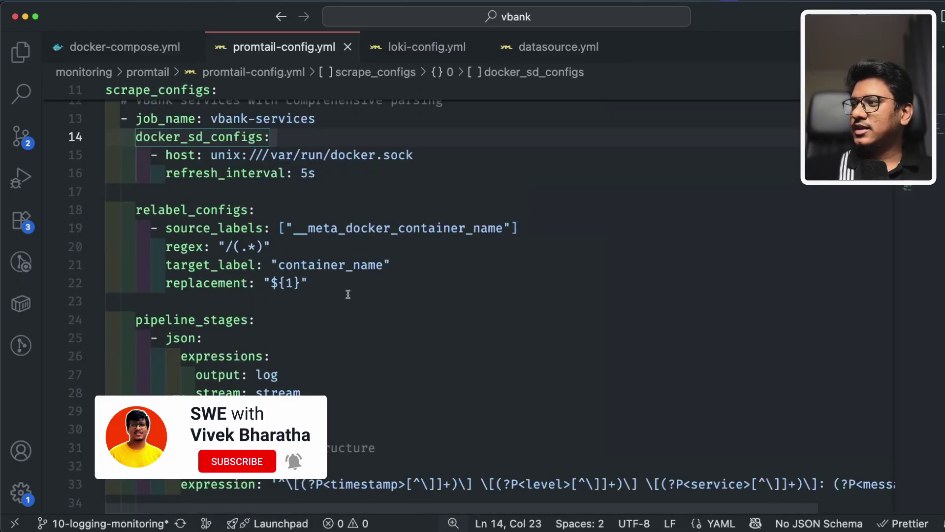
pyautogui.scroll(-5, 348, 293)
pyautogui.click(268, 264)
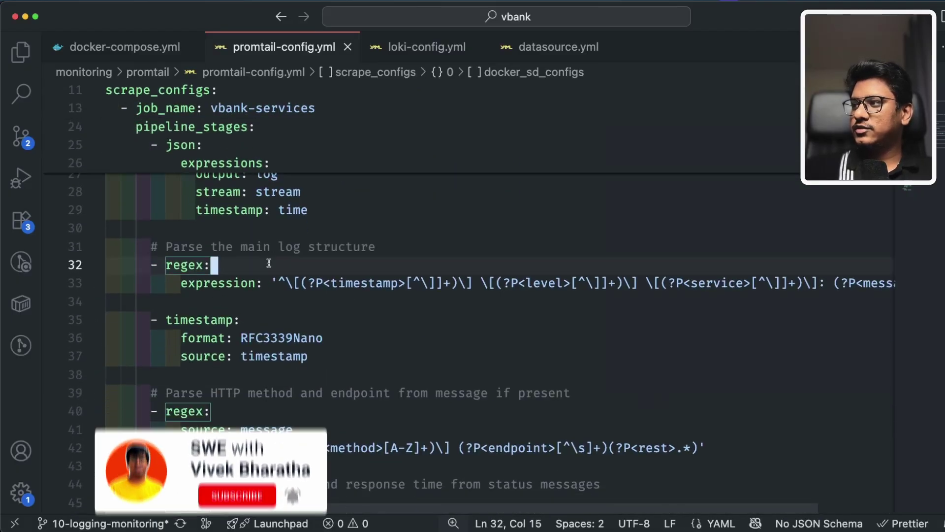
pyautogui.scroll(-3, 344, 281)
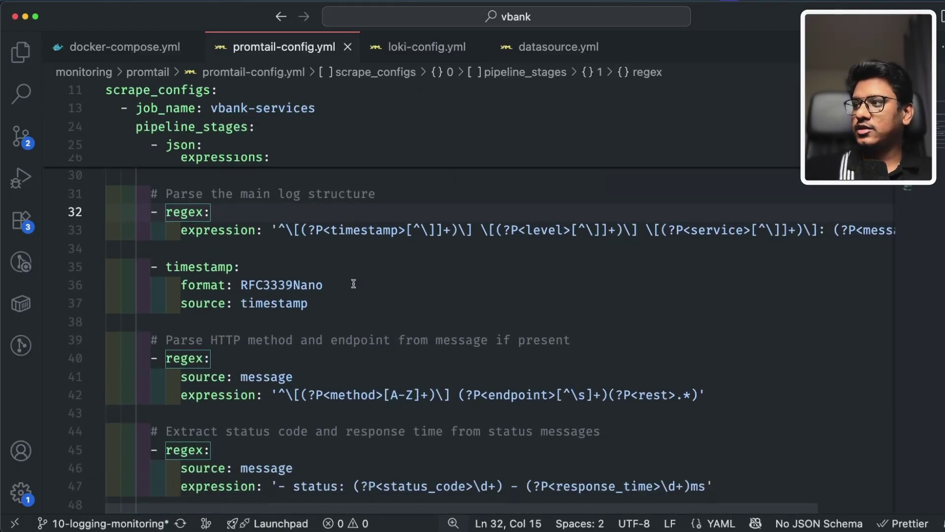
pyautogui.click(369, 244)
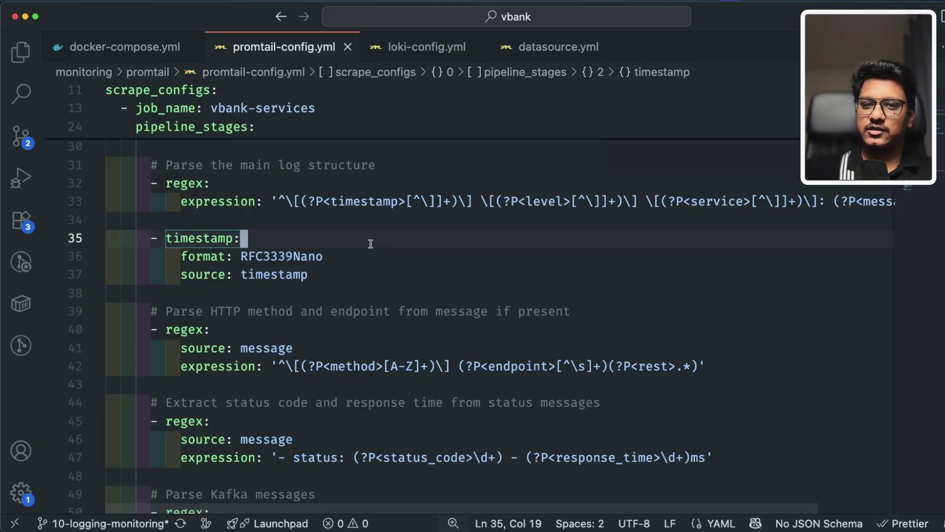
# Step: Go back to the start of scrape_configs and examine the job_name entry for vbank-services
pyautogui.scroll(15, 370, 244)
pyautogui.click(324, 280)
pyautogui.doubleClick(155, 278)
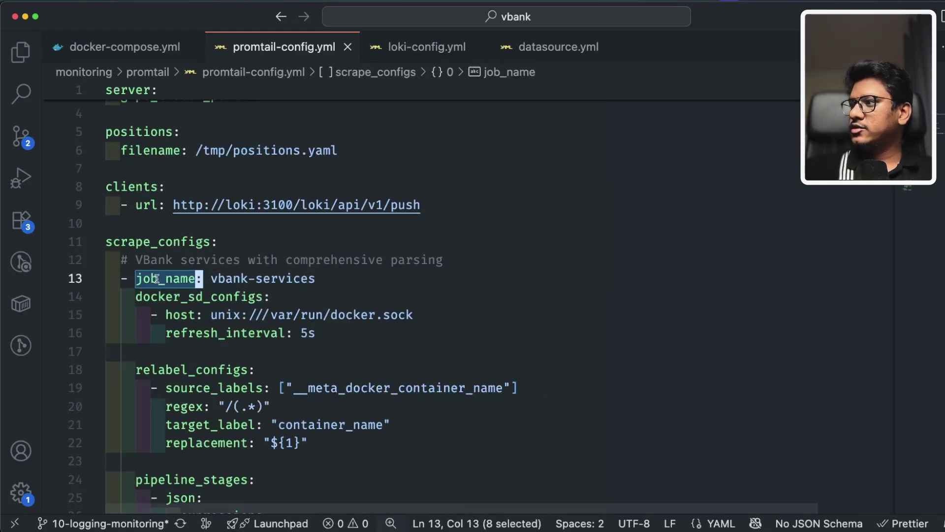
pyautogui.click(307, 281)
# Step: Examine docker_sd_configs, highlighting the Docker socket host and the refresh interval
pyautogui.click(298, 299)
pyautogui.click(165, 297)
pyautogui.doubleClick(164, 297)
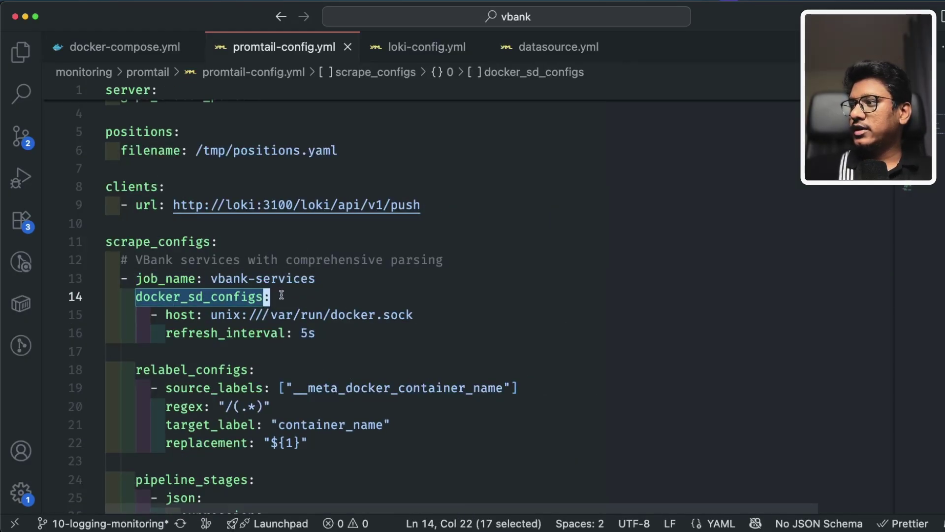
pyautogui.click(309, 297)
pyautogui.moveTo(209, 316); pyautogui.dragTo(413, 316)
pyautogui.click(345, 343)
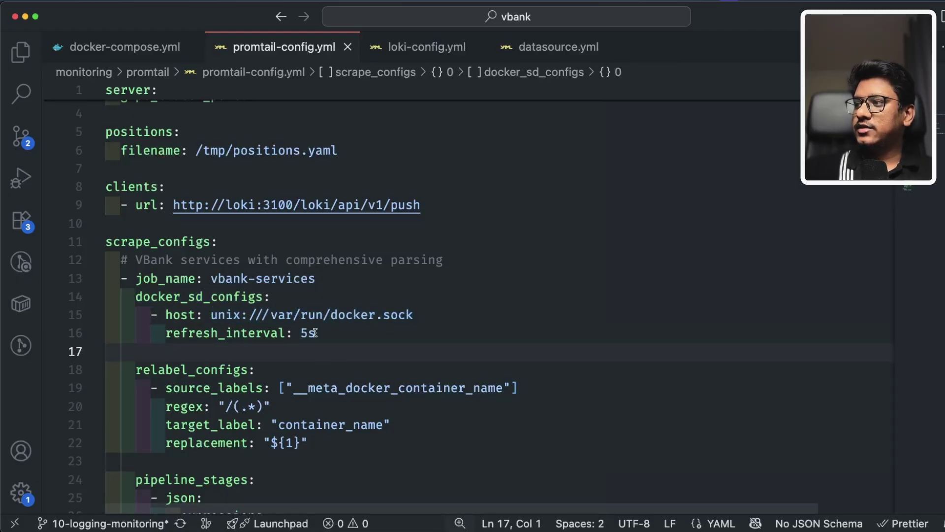
pyautogui.moveTo(318, 333); pyautogui.dragTo(301, 333)
# Step: Examine the target label and replacement value in relabel_configs
pyautogui.scroll(-5, 345, 350)
pyautogui.doubleClick(379, 281)
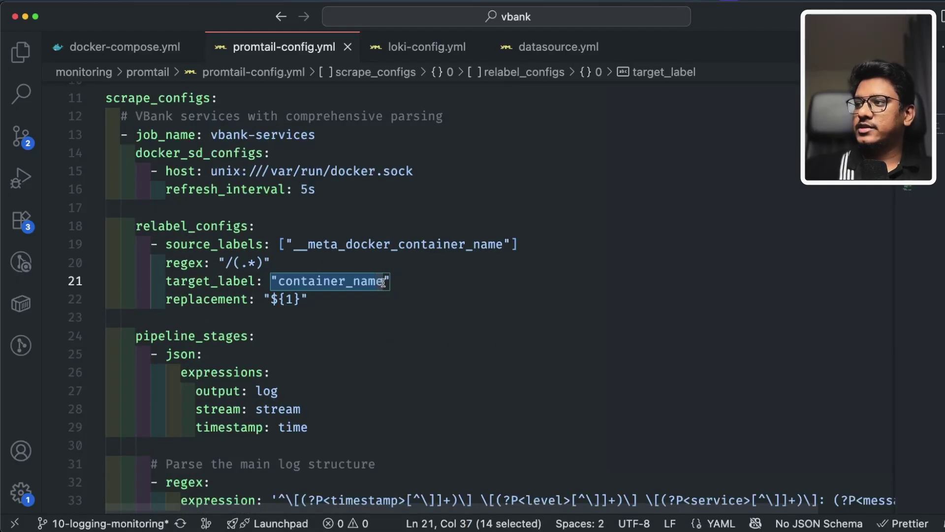
pyautogui.click(387, 281)
pyautogui.click(350, 303)
pyautogui.scroll(-3, 295, 312)
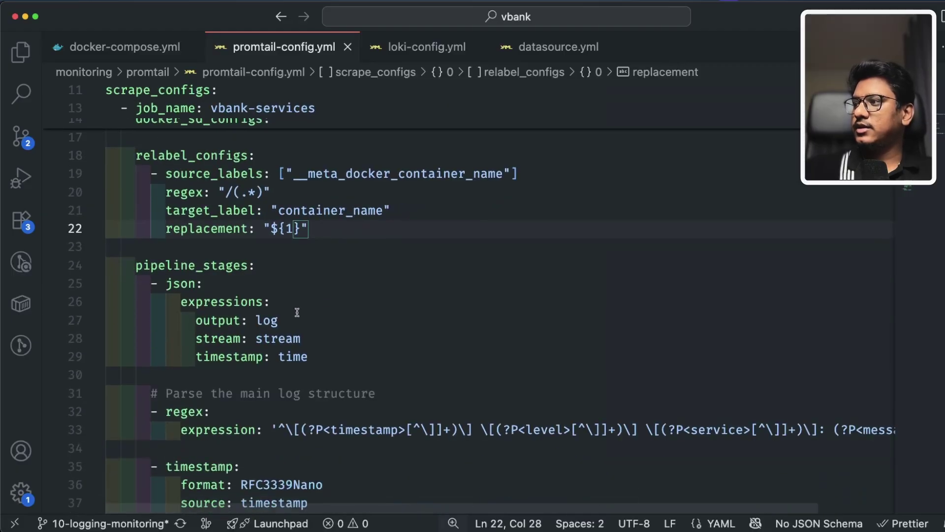
# Step: Collapse and re-expand pipeline_stages, and examine the output, stream and timestamp expressions of its json stage
pyautogui.click(96, 240)
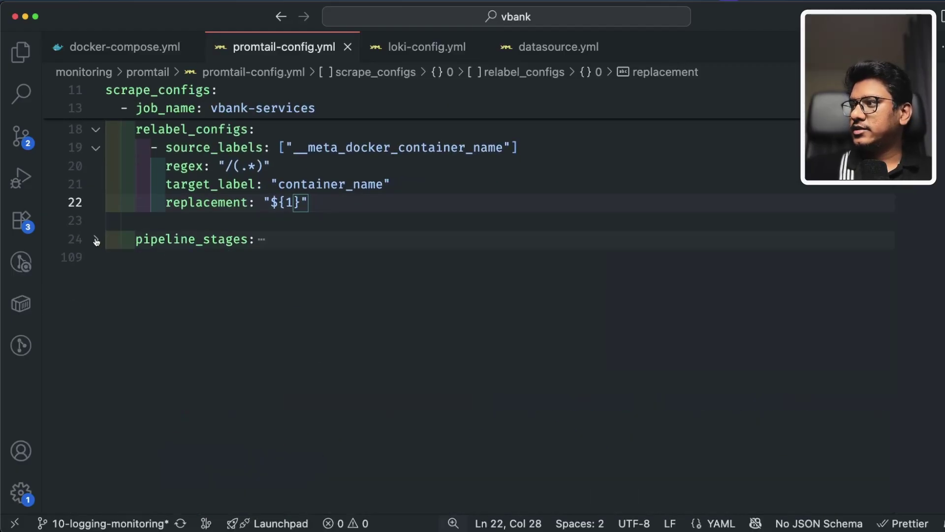
pyautogui.click(97, 239)
pyautogui.scroll(-1, 295, 295)
pyautogui.click(310, 298)
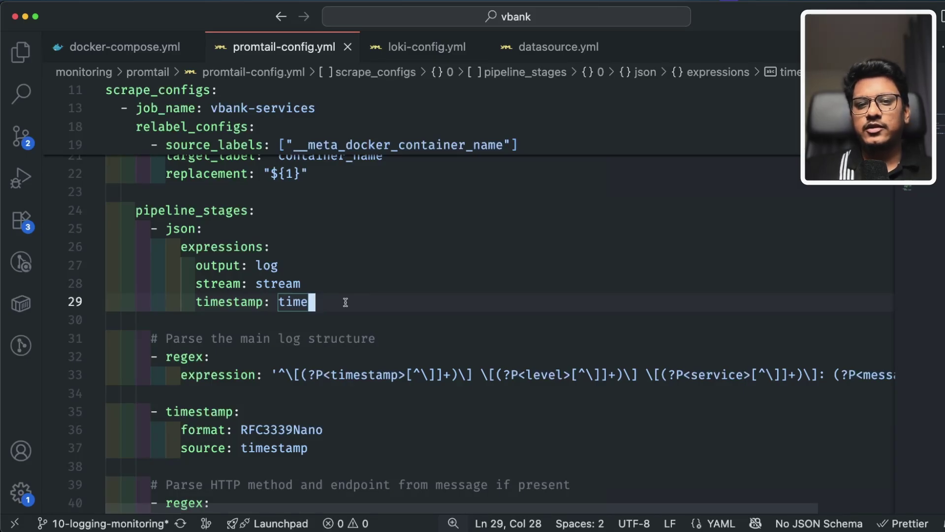
pyautogui.scroll(-1, 343, 302)
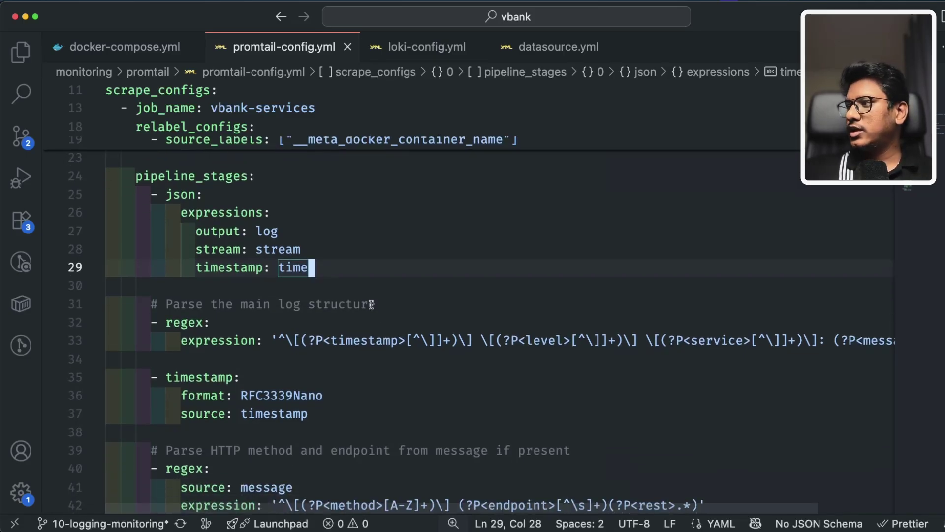
# Step: Highlight the "Parse the main log structure" comment and the regex stage below it
pyautogui.click(224, 320)
pyautogui.moveTo(174, 303); pyautogui.dragTo(390, 305)
pyautogui.click(253, 326)
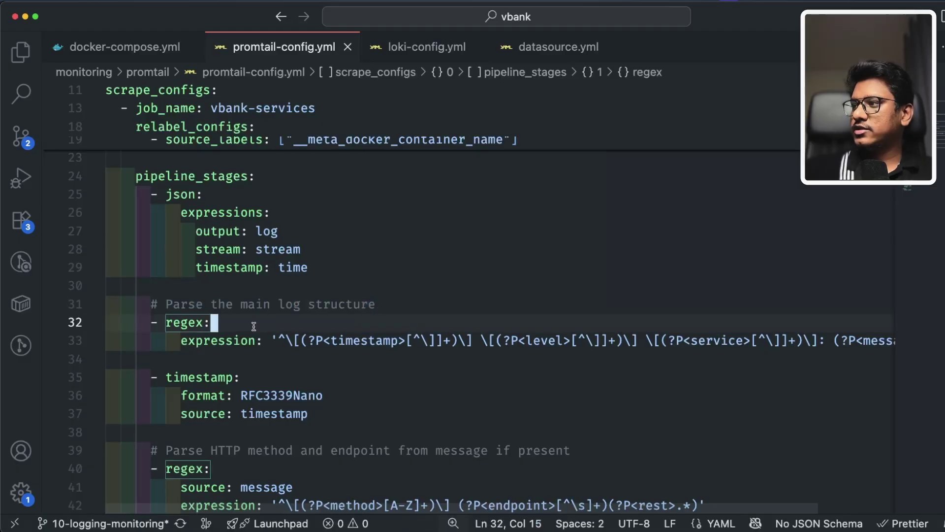
pyautogui.doubleClick(192, 323)
pyautogui.click(432, 308)
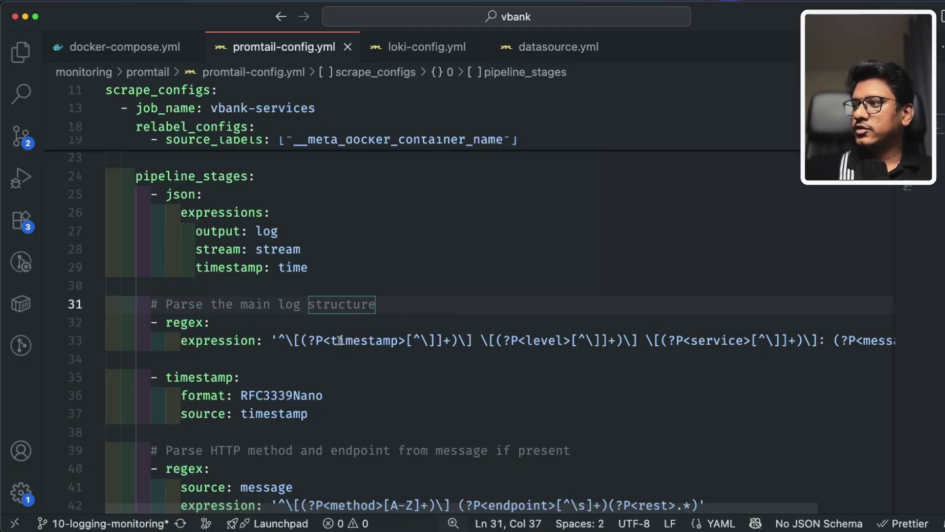
# Step: Highlight the timestamp, level, service and message group names in the main log regex expression
pyautogui.moveTo(325, 340); pyautogui.dragTo(393, 341)
pyautogui.doubleClick(537, 340)
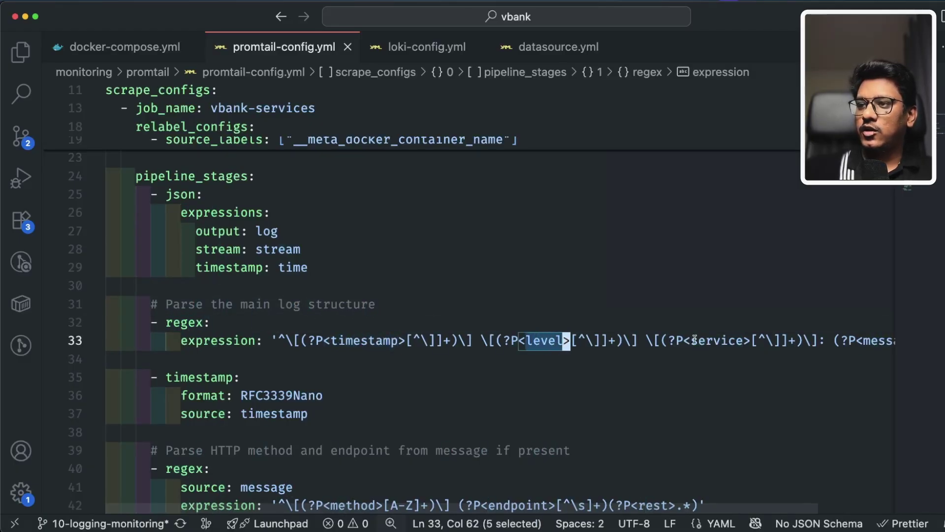
pyautogui.doubleClick(714, 340)
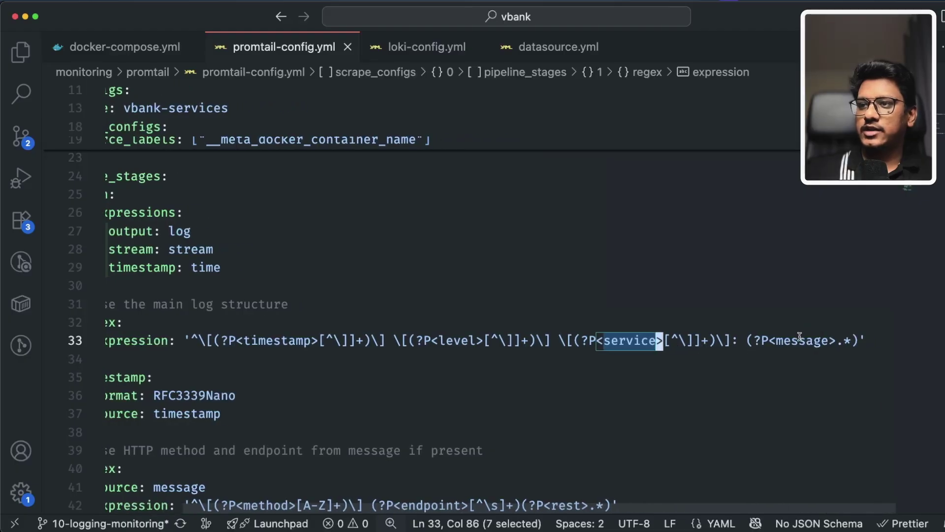
pyautogui.doubleClick(802, 340)
# Step: Examine the main log regex pattern more closely and select its complete timestamp capture group
pyautogui.moveTo(279, 340); pyautogui.dragTo(672, 340)
pyautogui.click(587, 340)
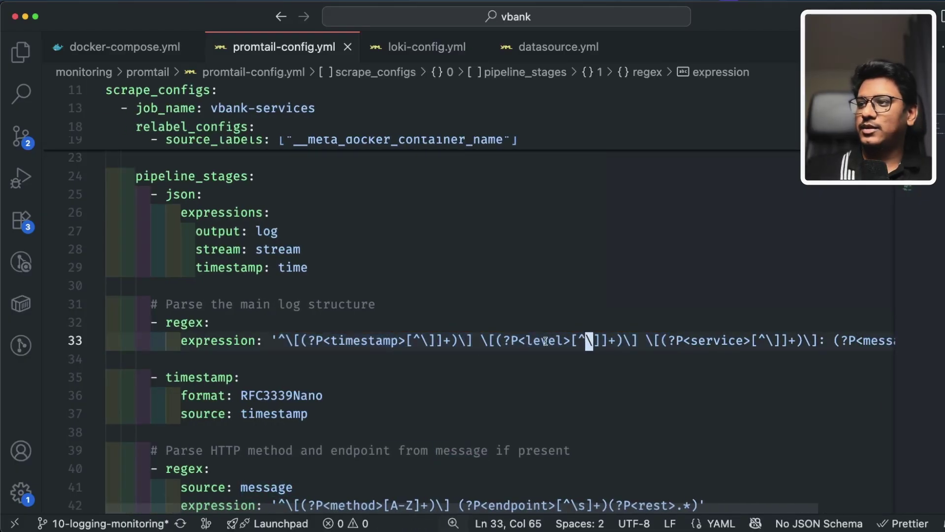
pyautogui.moveTo(471, 338); pyautogui.dragTo(363, 340)
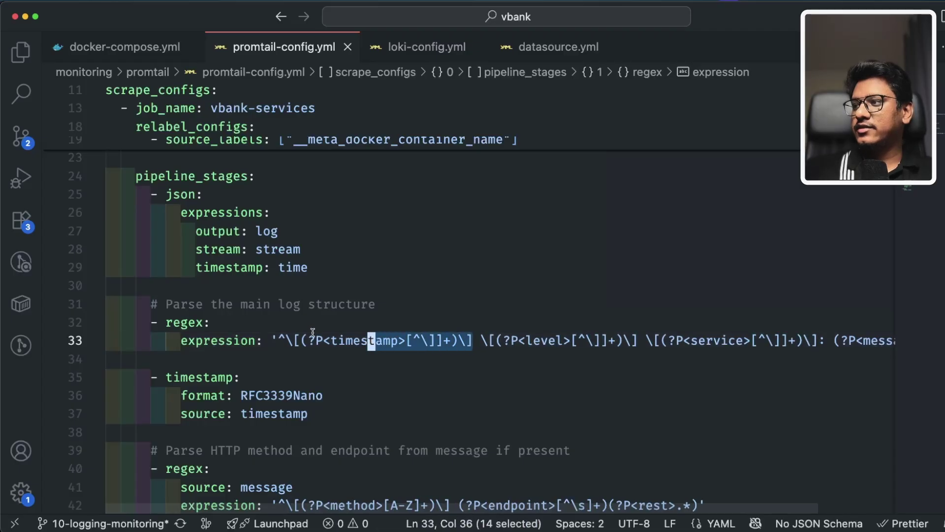
pyautogui.press('Up')
pyautogui.moveTo(302, 340); pyautogui.dragTo(455, 340)
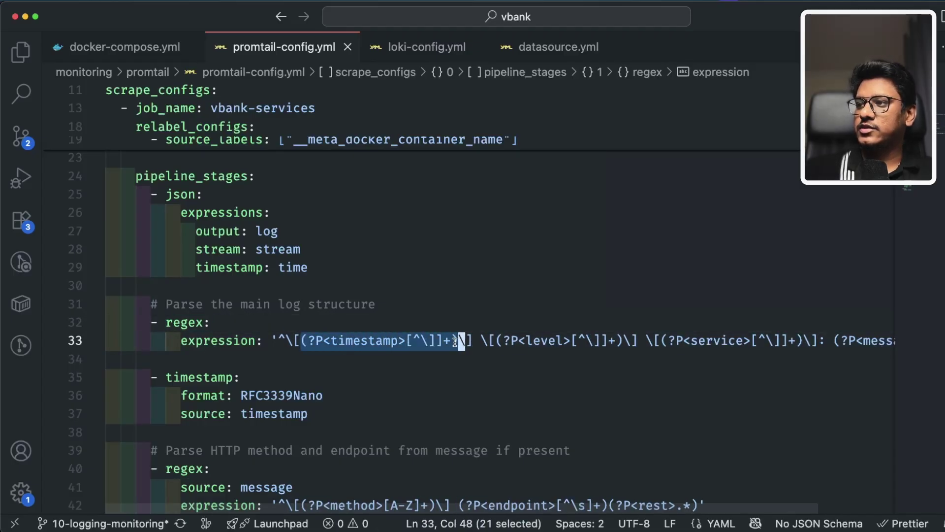
# Step: Move past the timestamp group of the main log regex and highlight the timestamp stage name below it
pyautogui.click(470, 340)
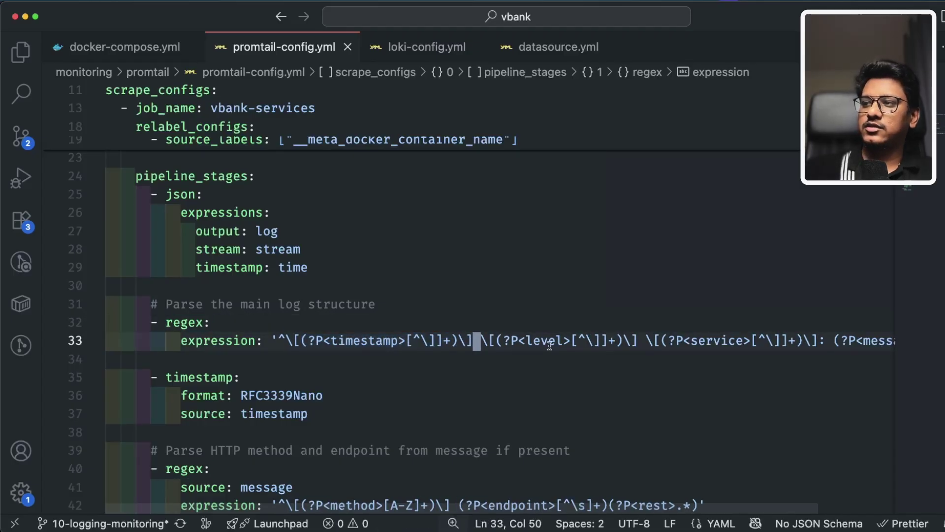
pyautogui.scroll(-1, 396, 319)
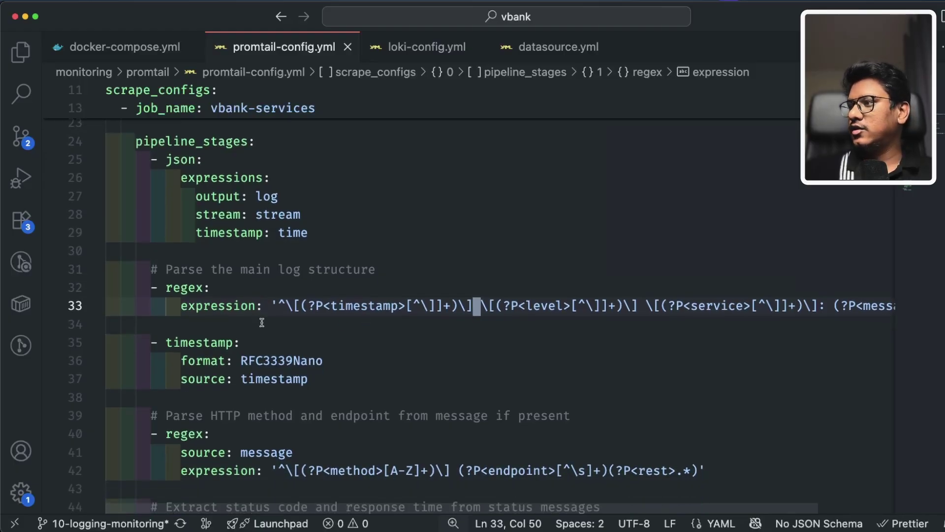
pyautogui.scroll(-2, 218, 301)
pyautogui.doubleClick(199, 317)
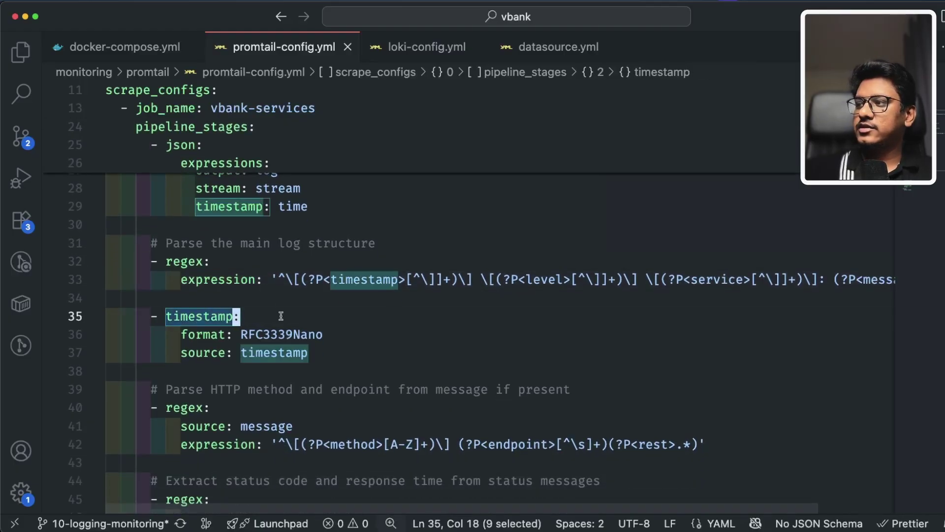
# Step: Examine the regex stage for HTTP method and endpoint, highlighting HTTP and message in its comment
pyautogui.scroll(-5, 280, 315)
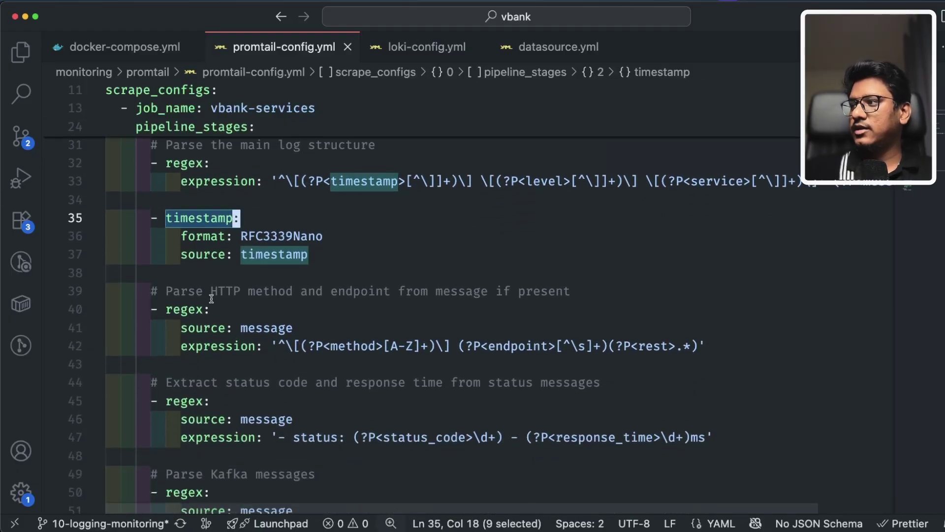
pyautogui.click(232, 307)
pyautogui.scroll(-2, 214, 261)
pyautogui.click(320, 285)
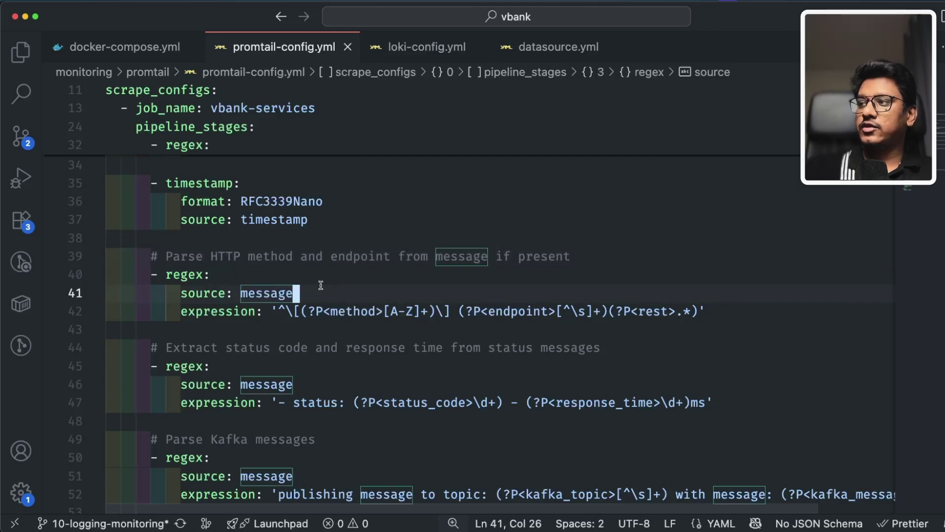
pyautogui.click(293, 270)
pyautogui.doubleClick(233, 256)
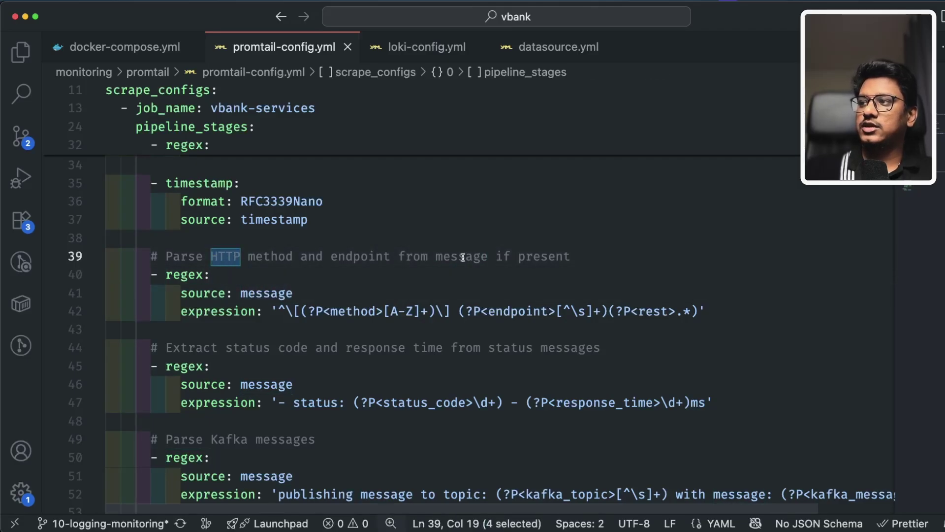
pyautogui.doubleClick(463, 258)
pyautogui.click(574, 281)
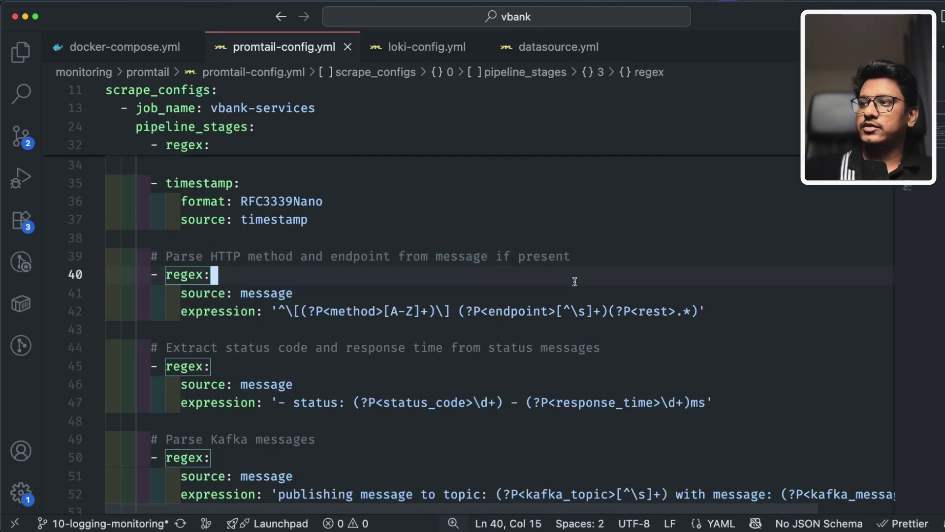
# Step: Highlight the method and endpoint group names in the HTTP regex expression
pyautogui.doubleClick(343, 311)
pyautogui.doubleClick(518, 311)
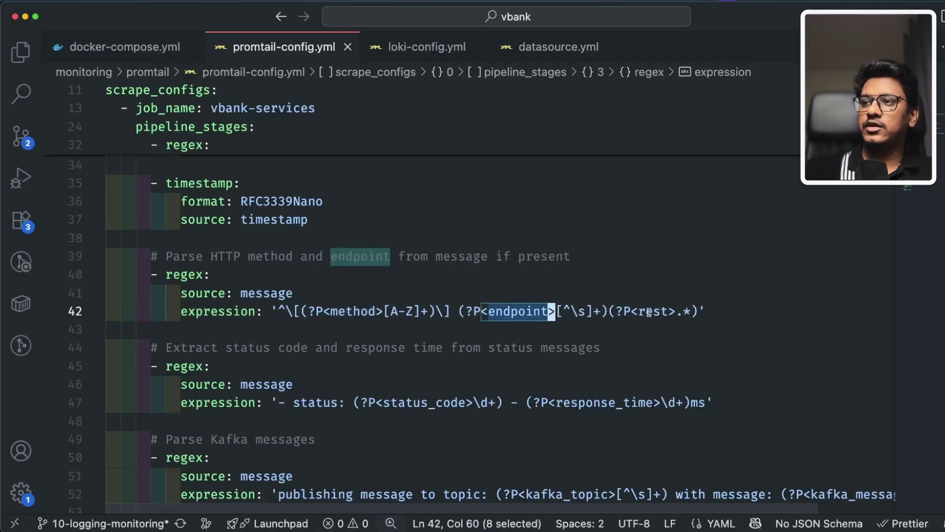
pyautogui.click(453, 329)
# Step: Return to the main log regex and highlight its timestamp, level and service group names again
pyautogui.scroll(2, 391, 238)
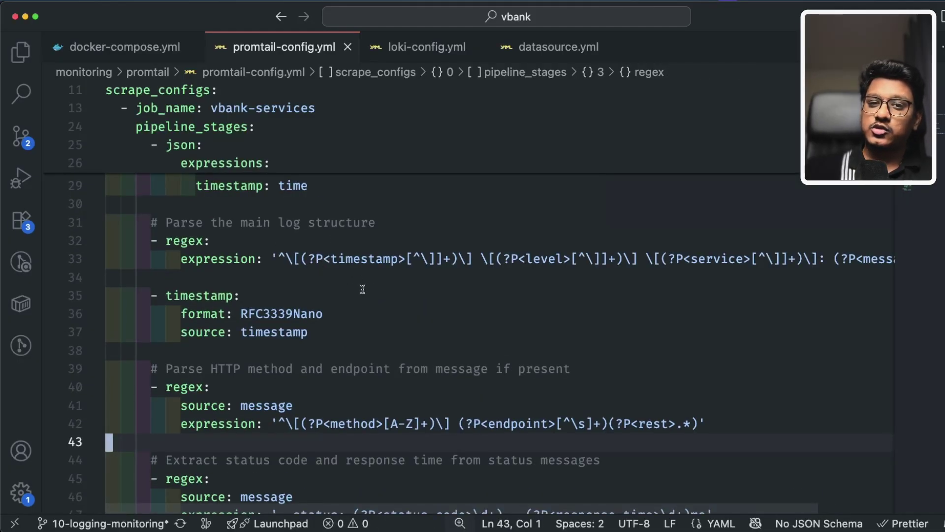
pyautogui.doubleClick(363, 257)
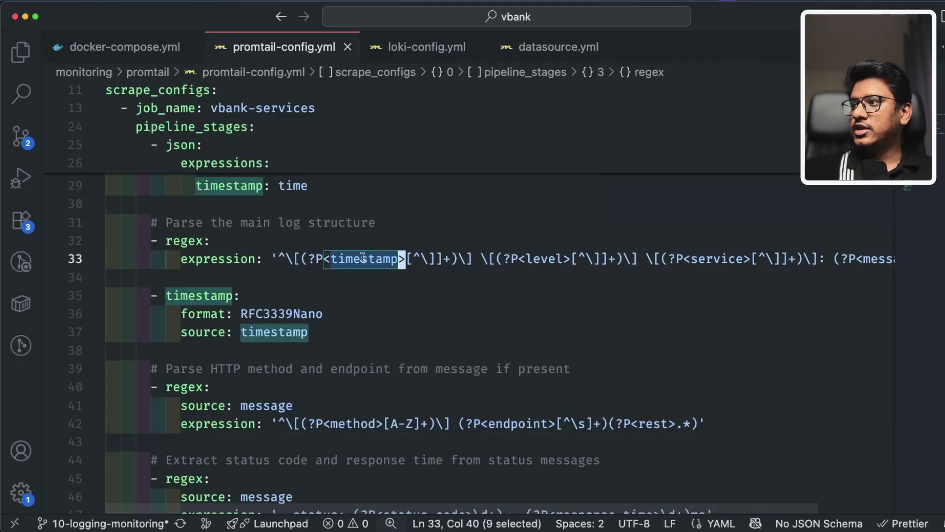
pyautogui.click(543, 258)
pyautogui.doubleClick(541, 258)
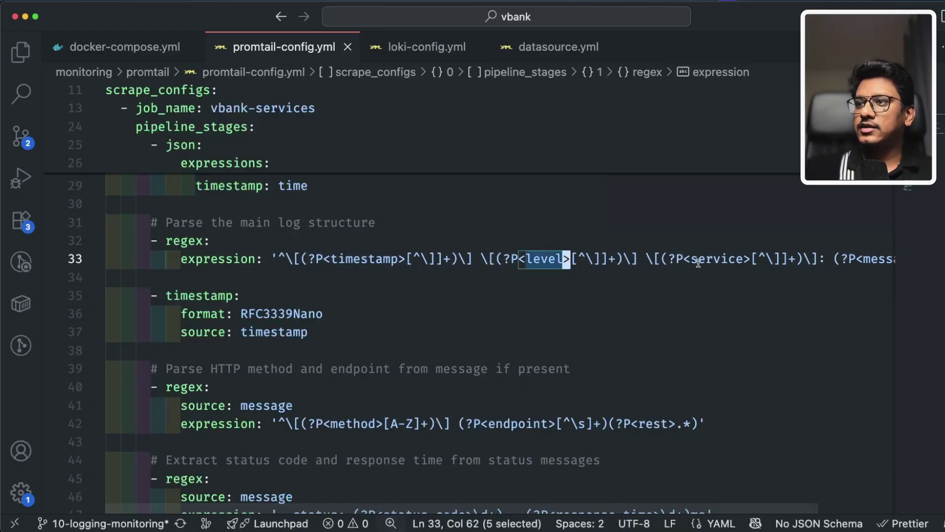
pyautogui.doubleClick(715, 259)
# Step: Go back to the HTTP regex expression and compare its method and endpoint groups by highlighting each again
pyautogui.scroll(-4, 447, 311)
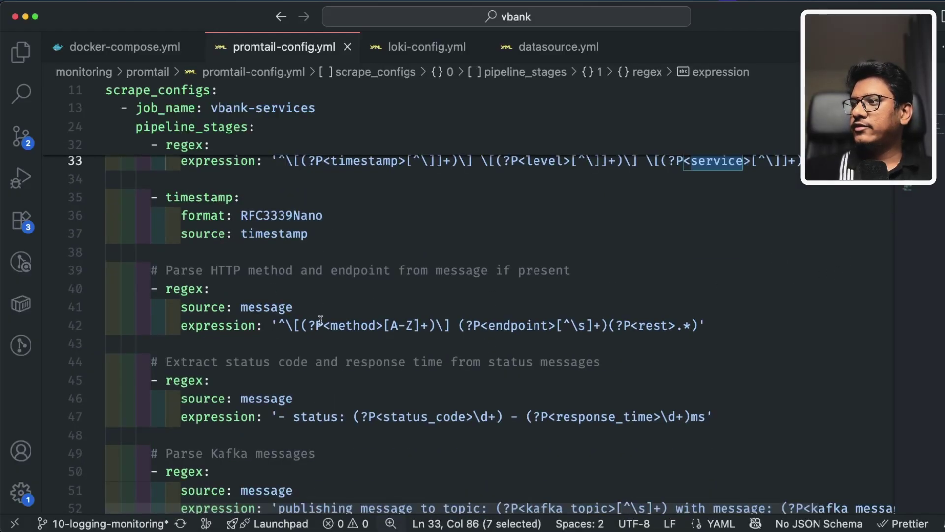
pyautogui.doubleClick(349, 326)
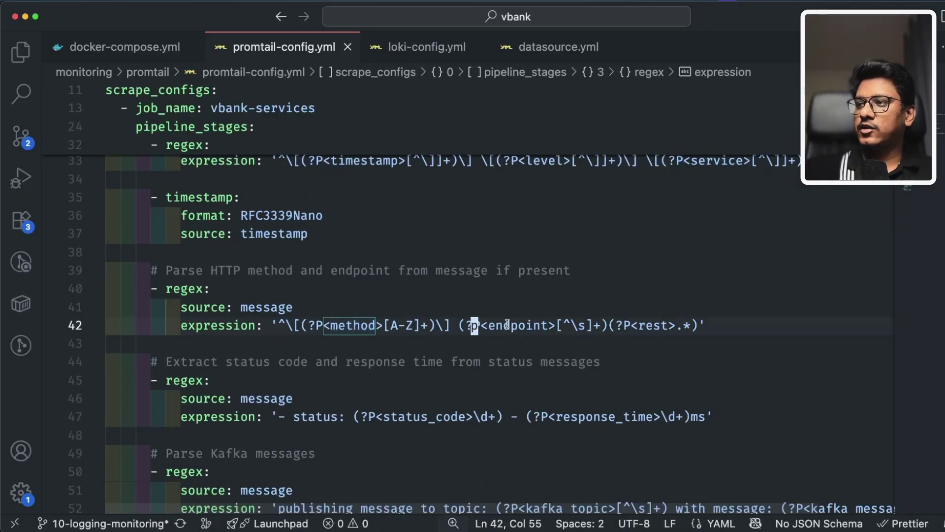
pyautogui.doubleClick(506, 324)
pyautogui.doubleClick(353, 326)
pyautogui.doubleClick(517, 325)
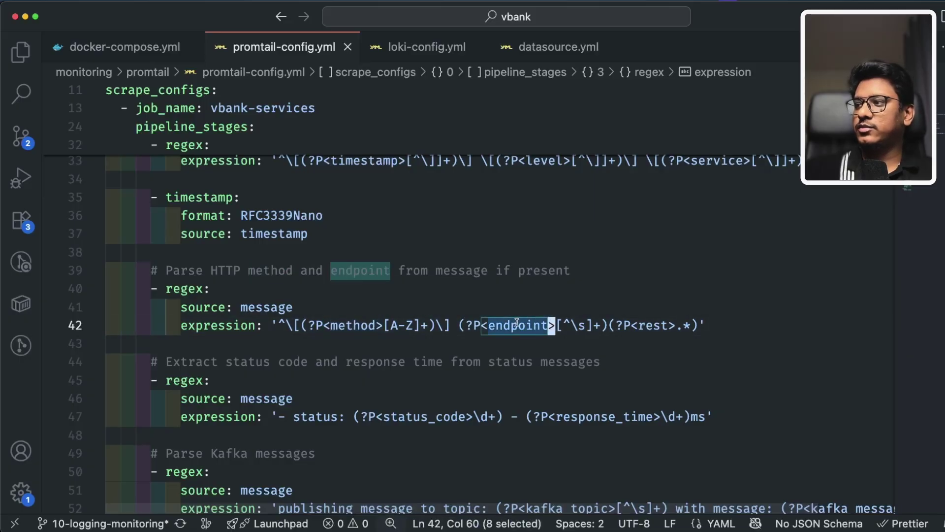
# Step: Examine the status code and response time regex stage and select the literal "- status:" in its expression
pyautogui.scroll(-3, 287, 338)
pyautogui.click(287, 338)
pyautogui.click(260, 301)
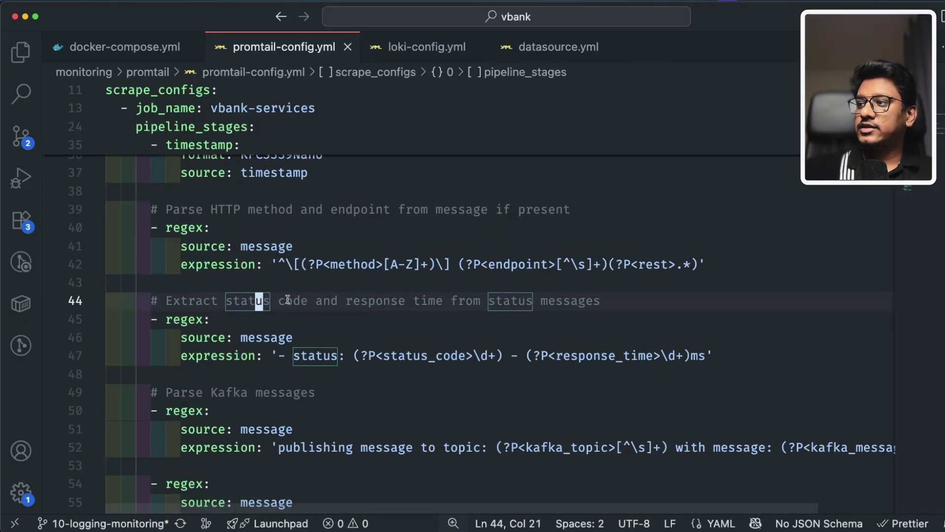
pyautogui.moveTo(283, 356); pyautogui.dragTo(346, 357)
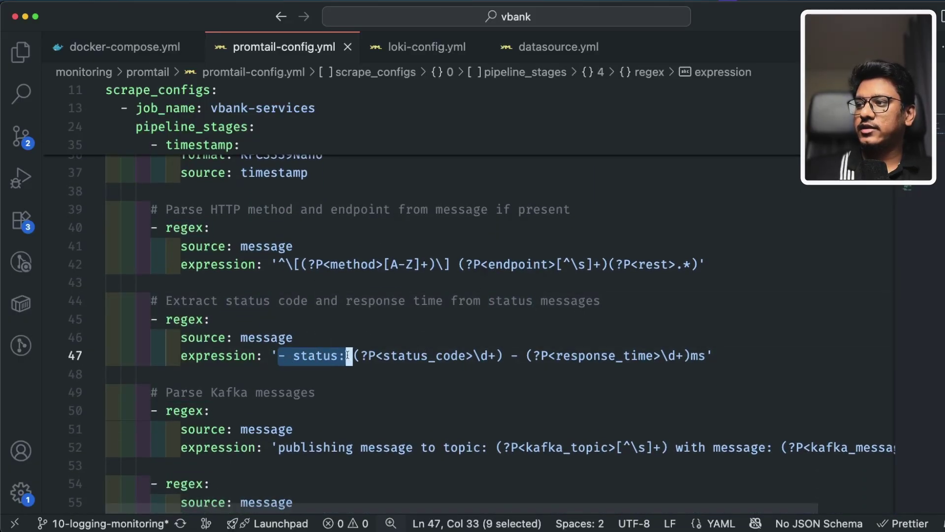
pyautogui.click(487, 356)
# Step: Move on to the "Parse Kafka messages" regex stage and highlight its kafka_topic group name
pyautogui.scroll(-3, 333, 307)
pyautogui.click(333, 307)
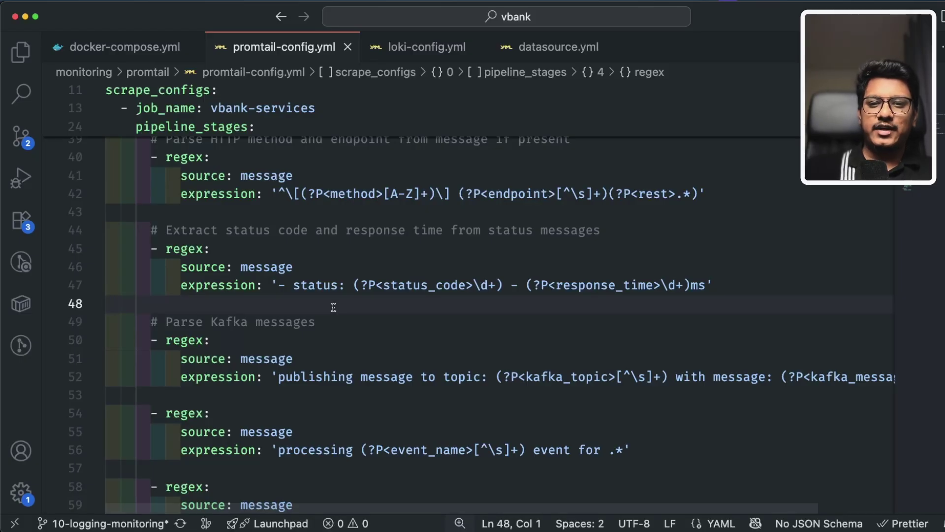
pyautogui.scroll(-2, 334, 308)
pyautogui.click(308, 310)
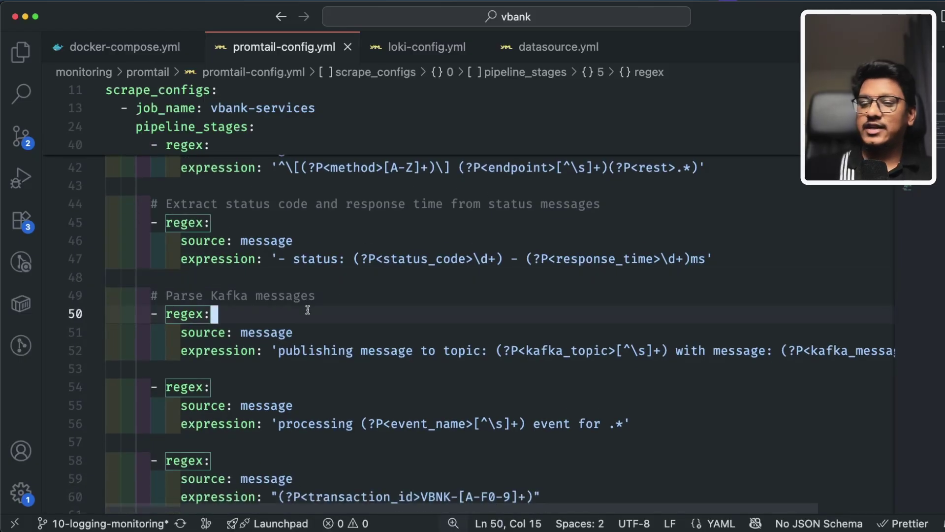
pyautogui.scroll(-1, 390, 335)
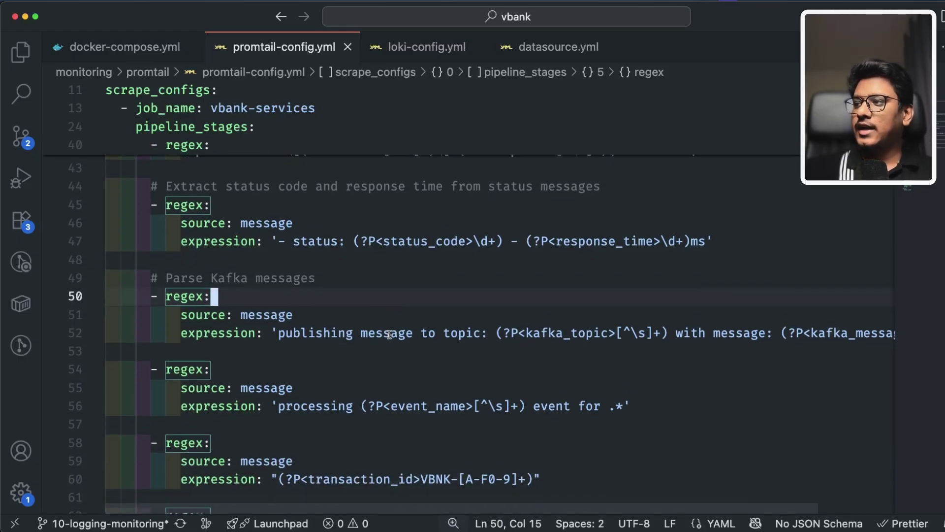
pyautogui.doubleClick(562, 334)
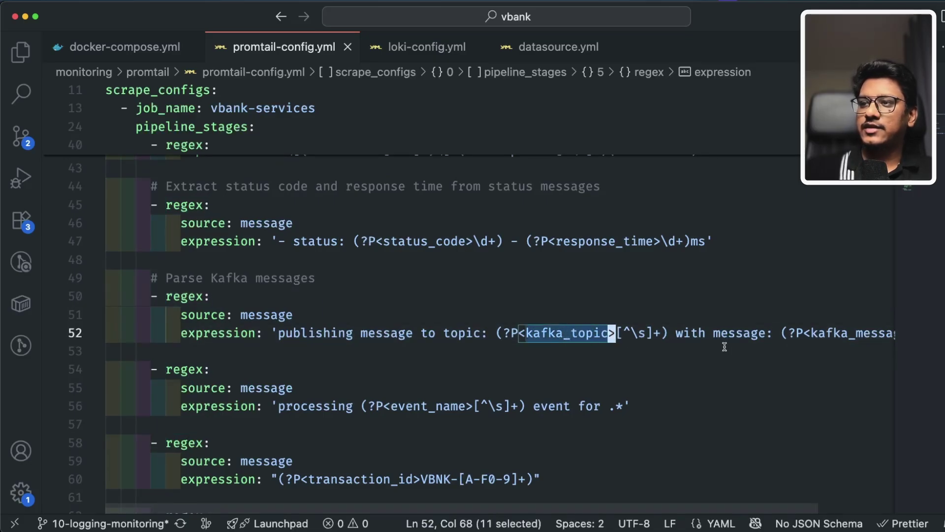
# Step: Select the literal "publishing message to topic:" in the Kafka expression, and highlight the kafka_topic and kafka_message groups
pyautogui.moveTo(282, 336); pyautogui.dragTo(497, 332)
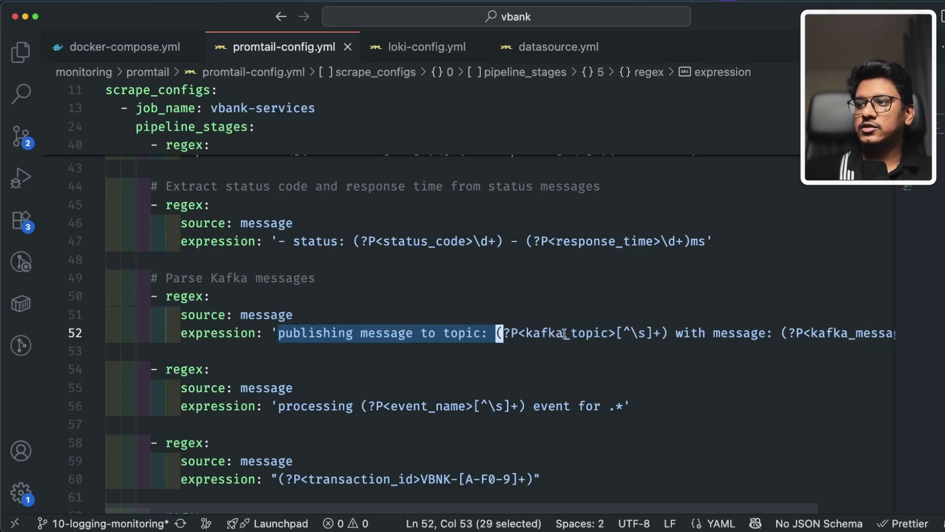
pyautogui.doubleClick(574, 332)
pyautogui.hscroll(3, 594, 332)
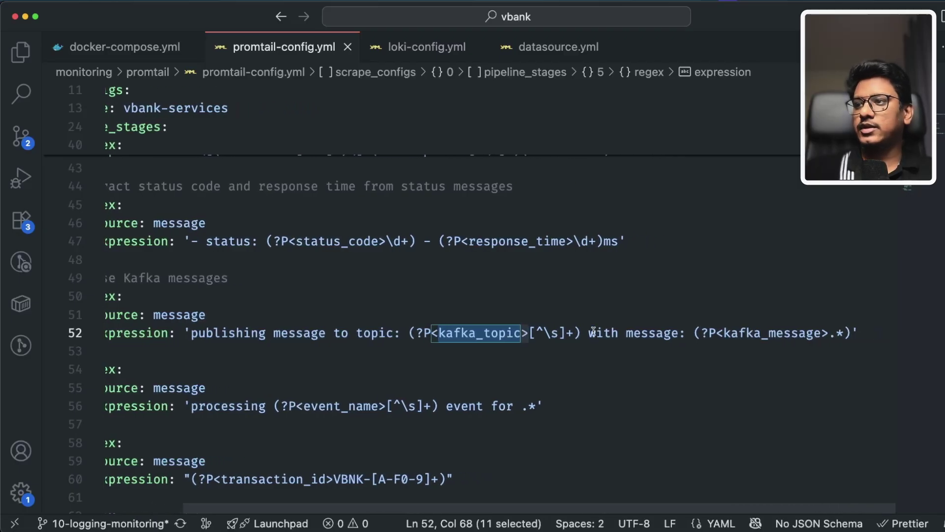
pyautogui.doubleClick(722, 332)
# Step: Highlight the event_name group name in the "processing ... event for" regex stage
pyautogui.click(392, 369)
pyautogui.hscroll(-3, 392, 367)
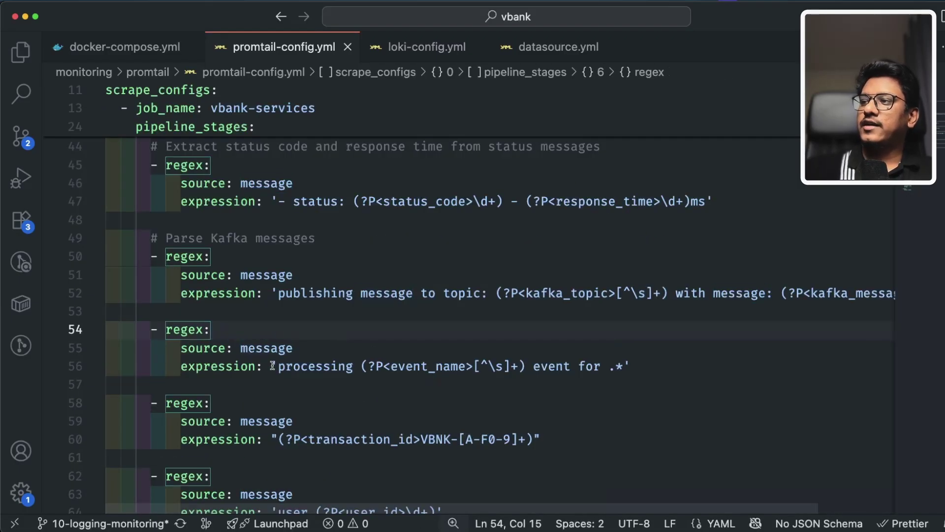
pyautogui.doubleClick(435, 366)
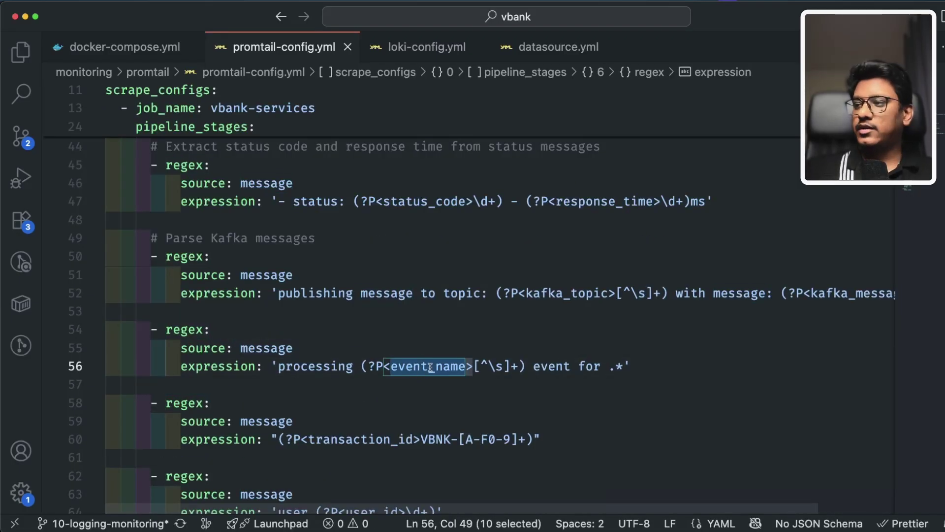
# Step: Select the transaction_id group name in the regex stage that matches the VBNK- pattern
pyautogui.scroll(-3, 331, 369)
pyautogui.click(331, 295)
pyautogui.click(341, 314)
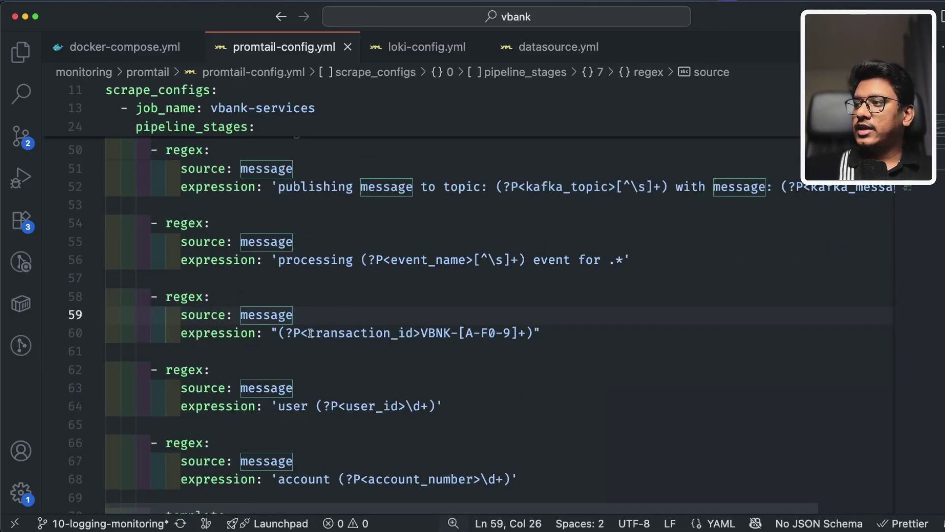
pyautogui.moveTo(310, 333); pyautogui.dragTo(416, 333)
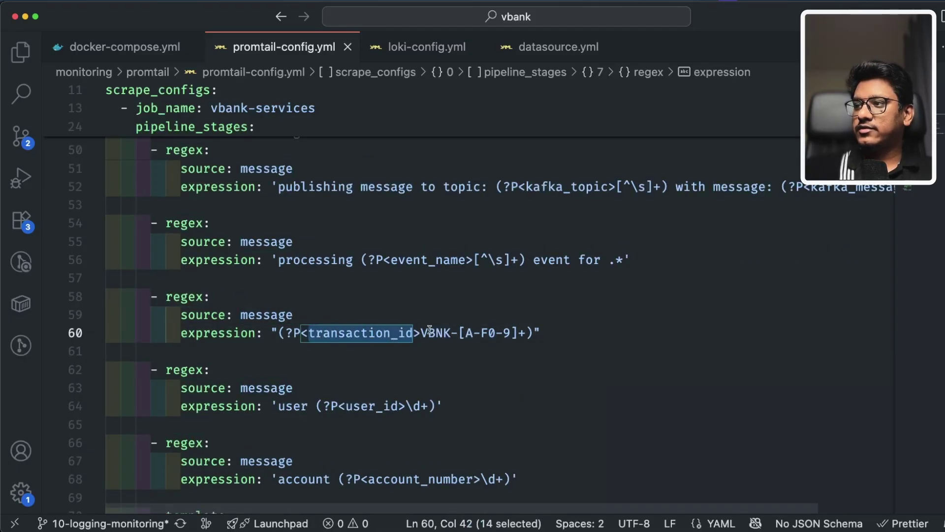
# Step: Examine the transaction_id, user_id and account_number regex stages, selecting the block and pointing out each stage
pyautogui.scroll(-2, 375, 347)
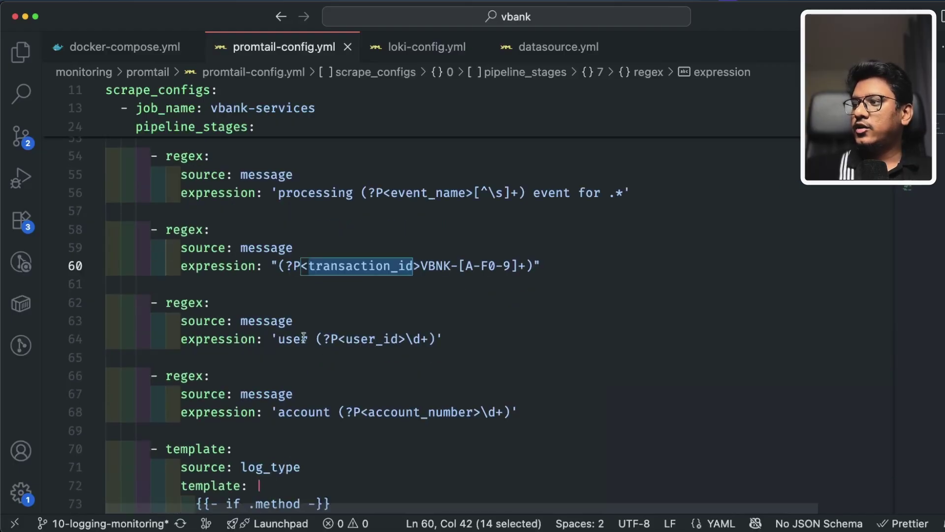
pyautogui.scroll(-3, 436, 394)
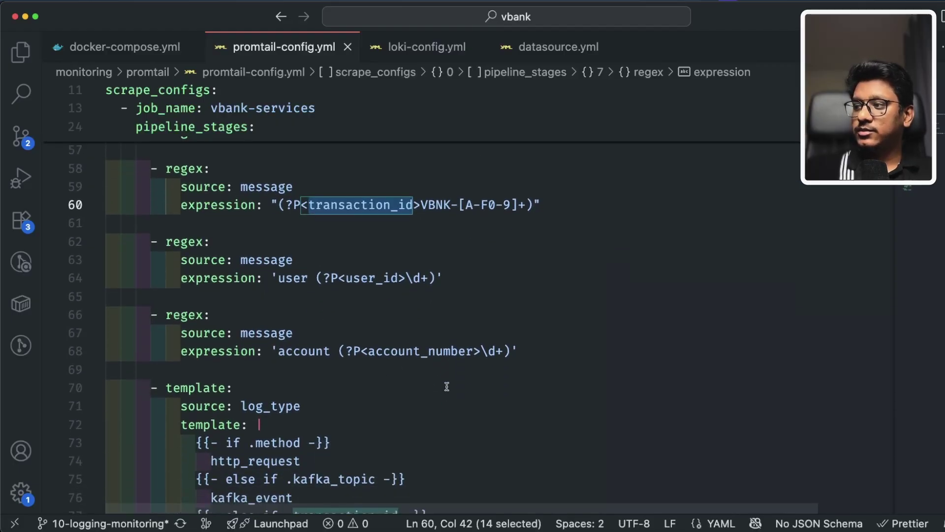
pyautogui.moveTo(536, 311); pyautogui.dragTo(106, 168)
pyautogui.scroll(2, 497, 276)
pyautogui.click(317, 208)
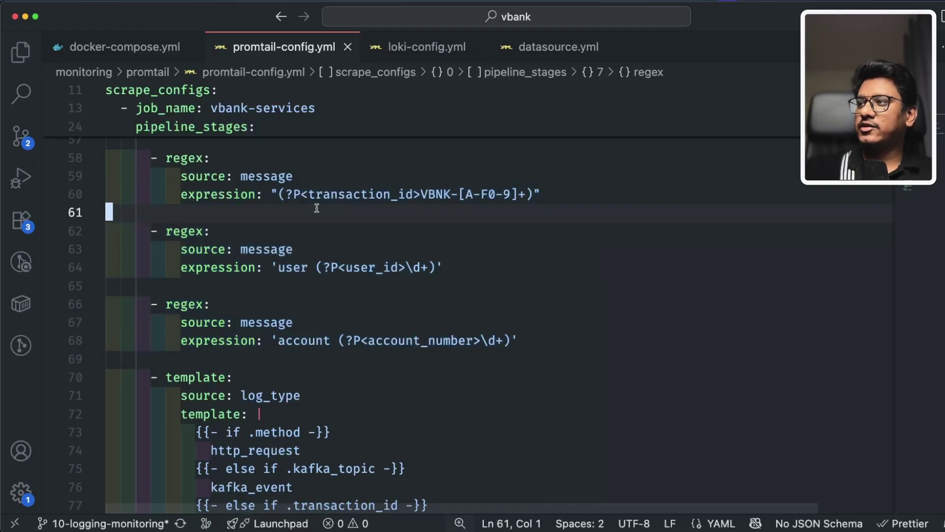
pyautogui.click(335, 231)
pyautogui.click(378, 322)
pyautogui.scroll(-3, 198, 239)
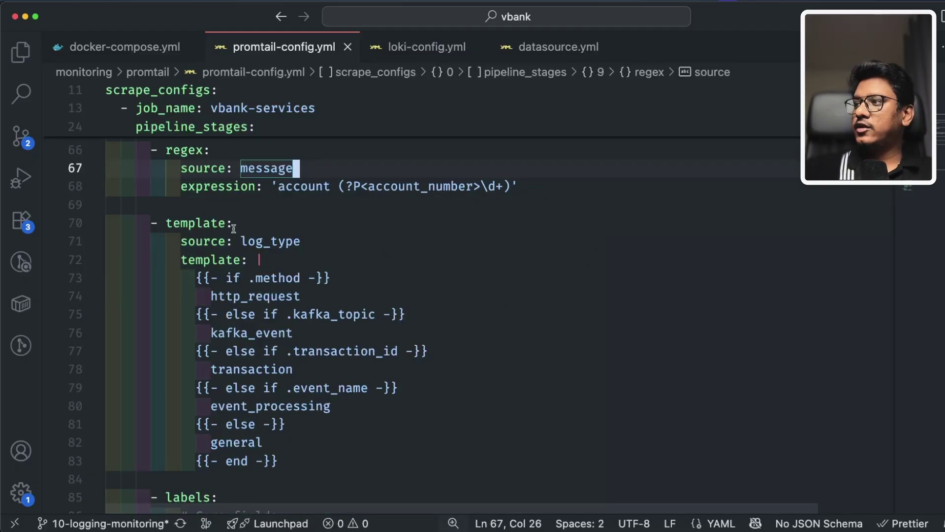
# Step: Highlight the log_type source and the http_request, kafka_event and transaction values in the template stage
pyautogui.doubleClick(274, 242)
pyautogui.doubleClick(265, 297)
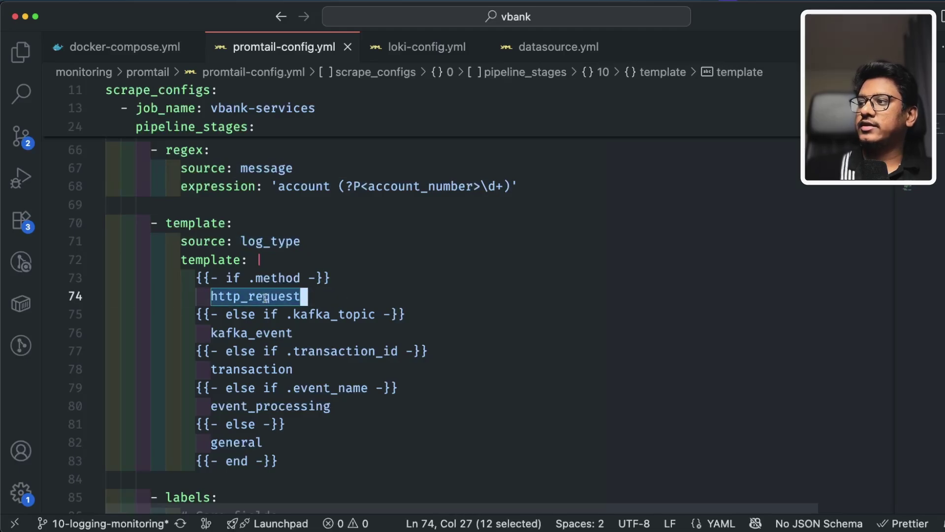
pyautogui.doubleClick(264, 333)
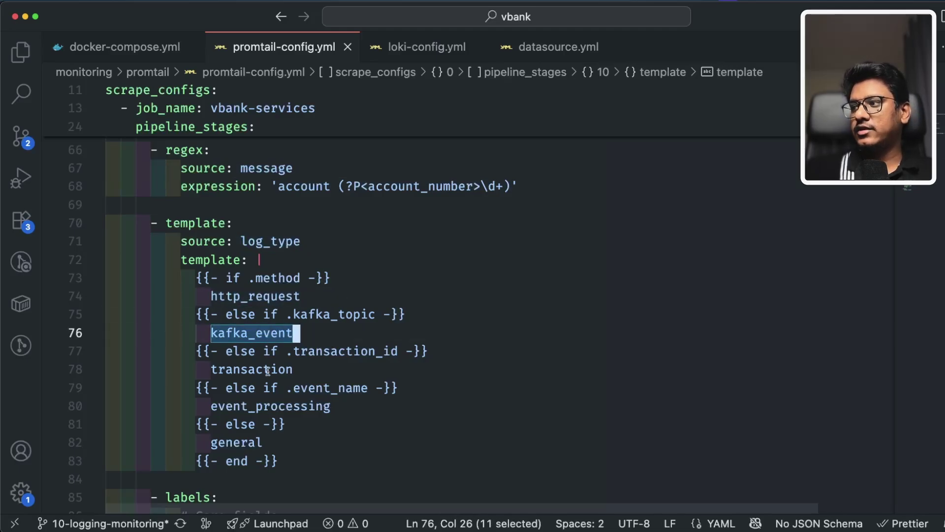
pyautogui.doubleClick(267, 370)
pyautogui.click(314, 333)
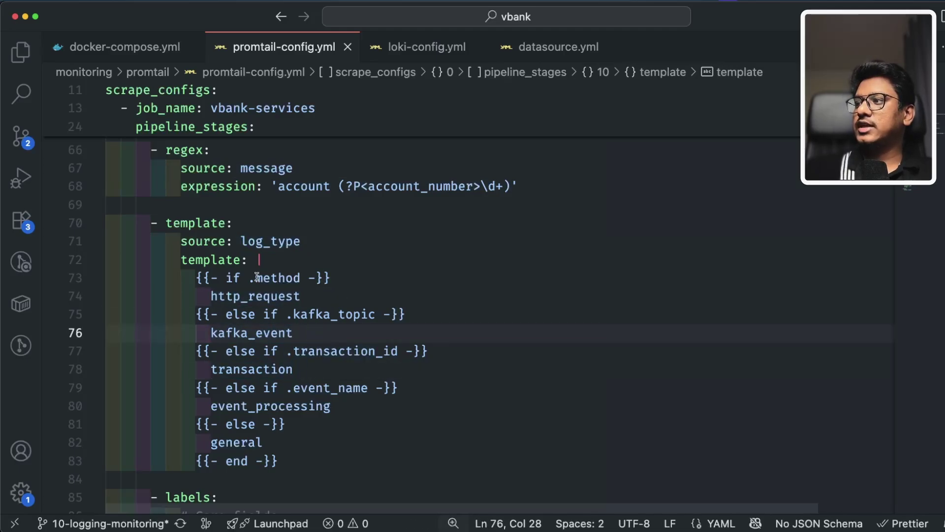
# Step: Highlight the method and kafka_topic conditions with their http_request and kafka_event values, and point out the general fallback in the template stage
pyautogui.doubleClick(275, 279)
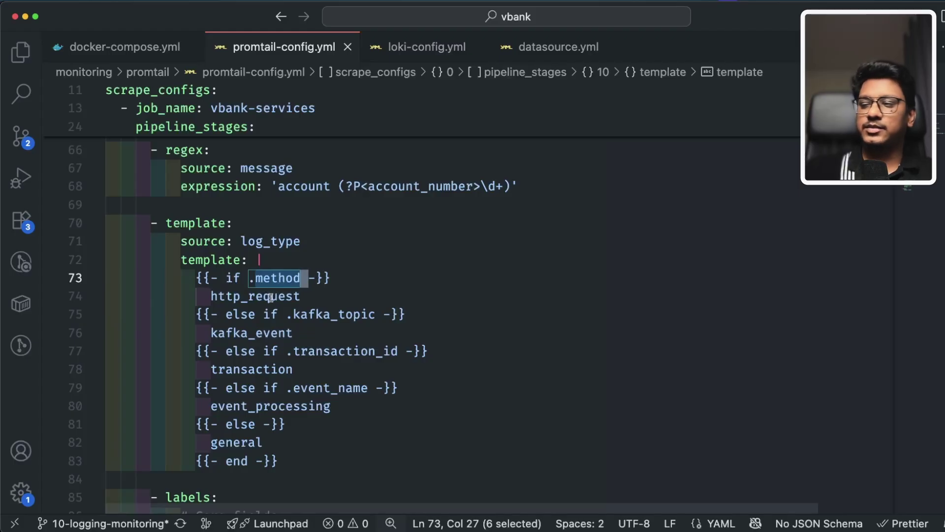
pyautogui.doubleClick(271, 297)
pyautogui.doubleClick(331, 315)
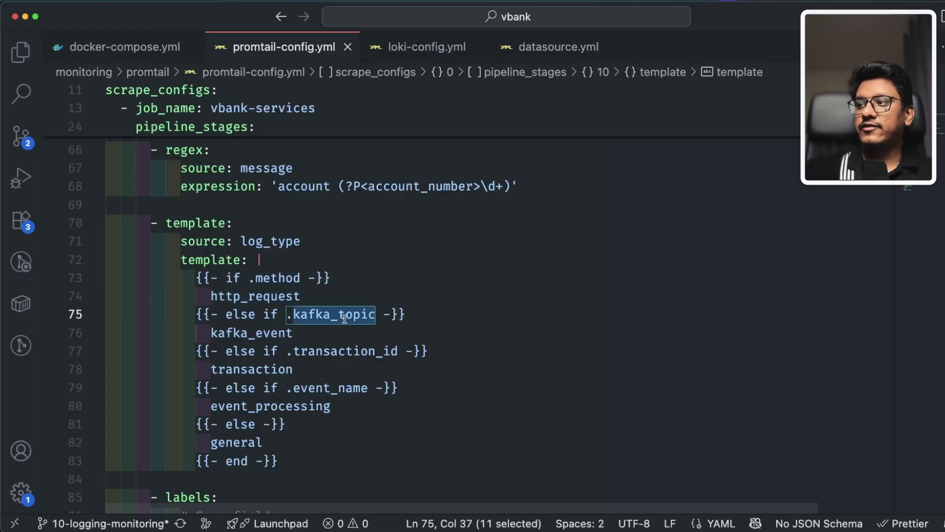
pyautogui.doubleClick(247, 333)
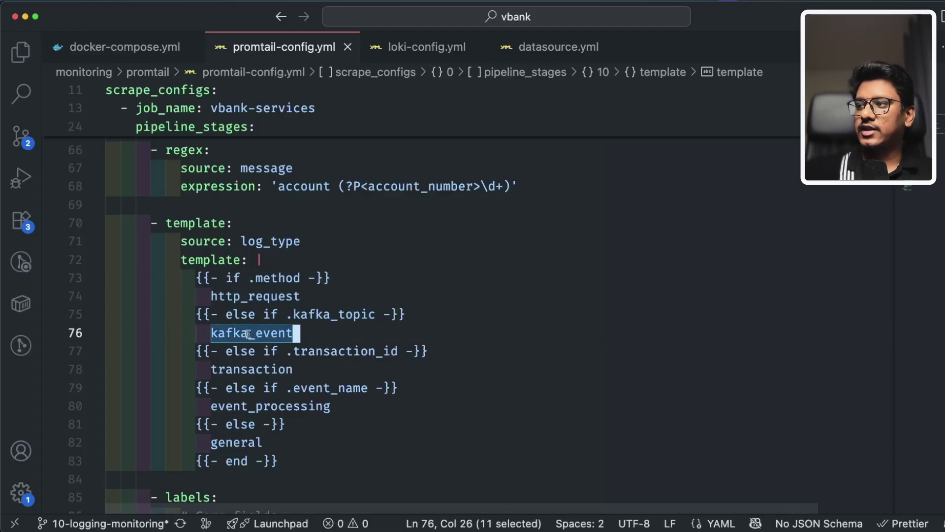
pyautogui.click(344, 442)
# Step: Examine the labels stage's core, HTTP, Kafka, business logic and system fields, along with the output stage
pyautogui.scroll(-1, 333, 417)
pyautogui.scroll(-4, 334, 418)
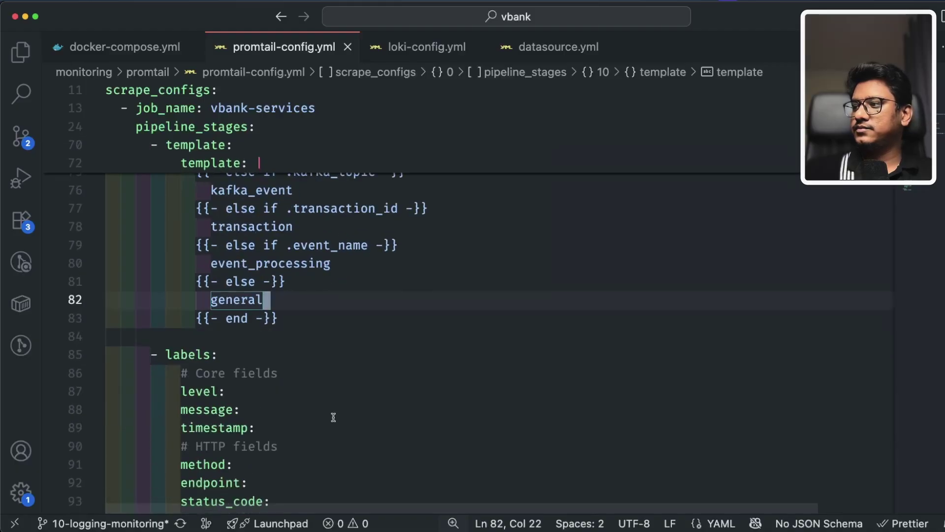
pyautogui.click(259, 243)
pyautogui.click(255, 211)
pyautogui.click(259, 262)
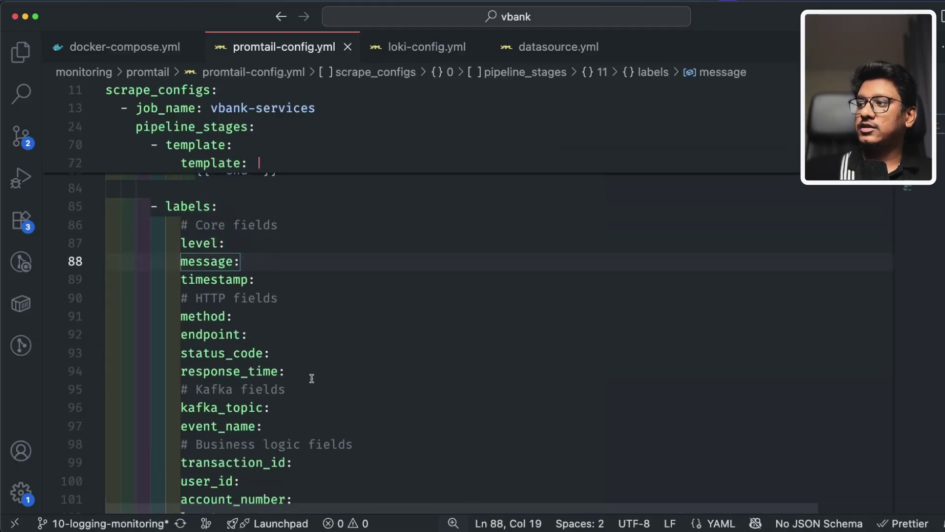
pyautogui.scroll(-3, 312, 378)
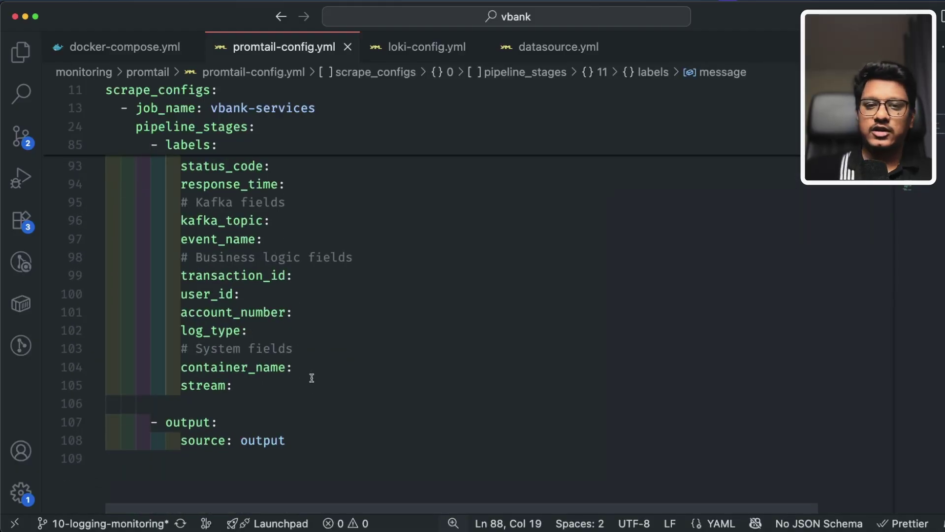
pyautogui.scroll(-1, 312, 378)
pyautogui.click(311, 377)
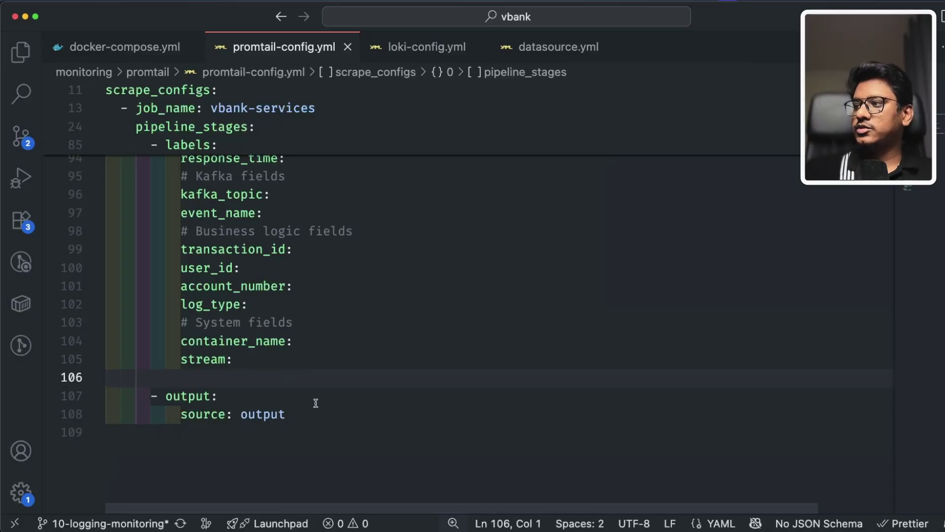
pyautogui.press('BackSpace')
# Step: Recheck the Kafka message, event, transaction, user and account regex stages through to the log_type template
pyautogui.scroll(15, 362, 302)
pyautogui.scroll(-1, 375, 280)
pyautogui.click(310, 271)
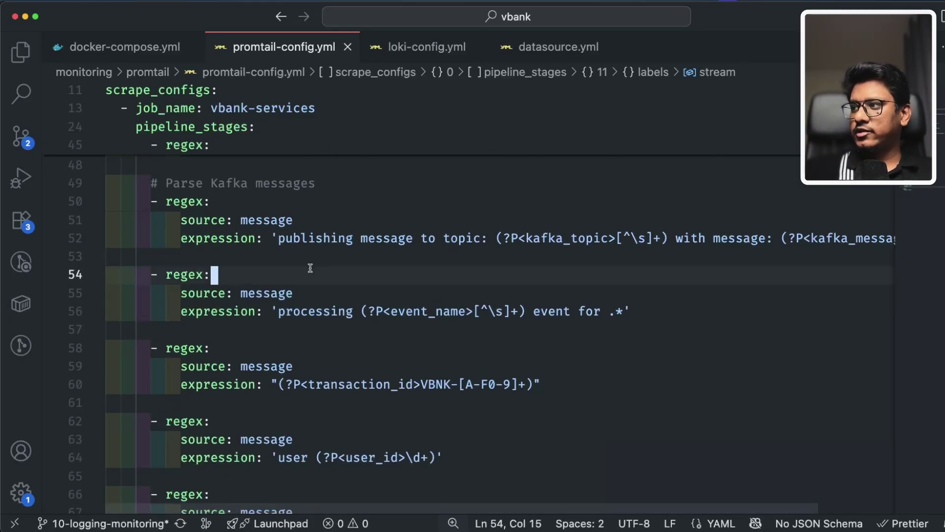
pyautogui.click(305, 293)
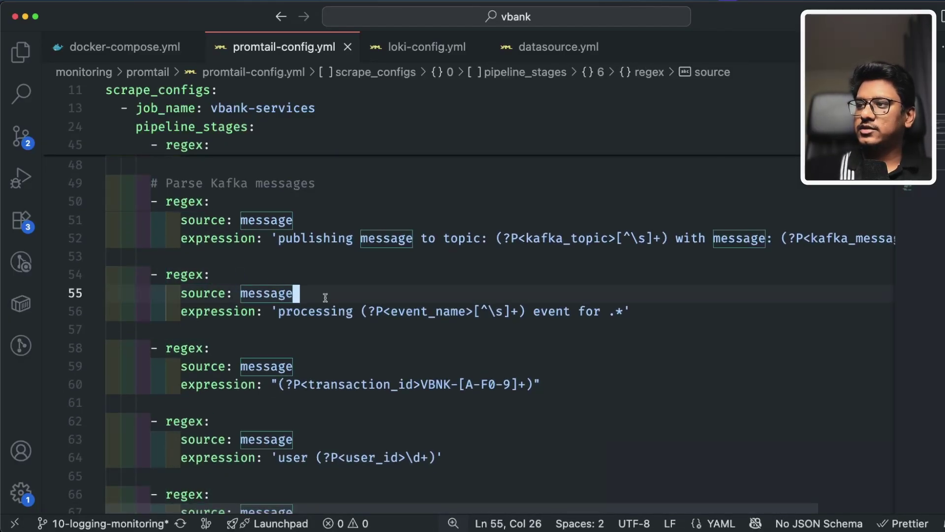
pyautogui.scroll(-1, 320, 282)
pyautogui.click(320, 282)
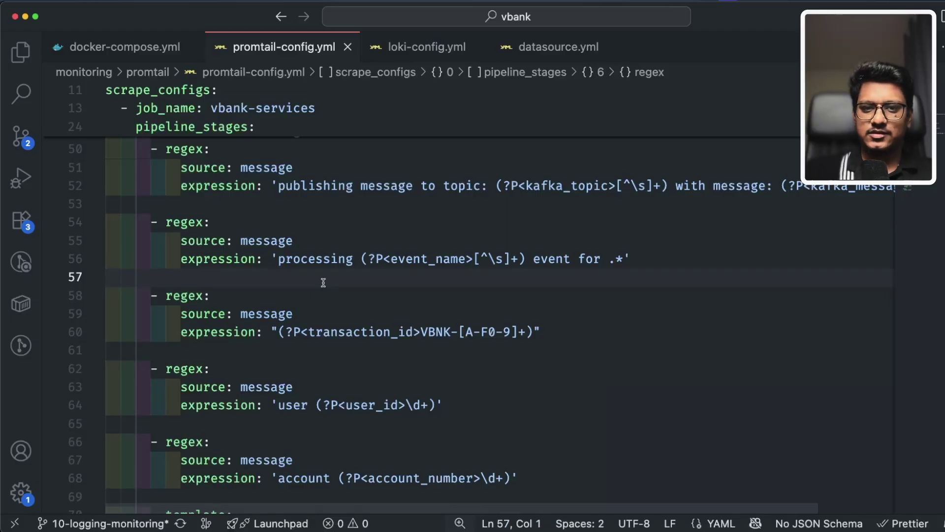
pyautogui.scroll(-5, 323, 282)
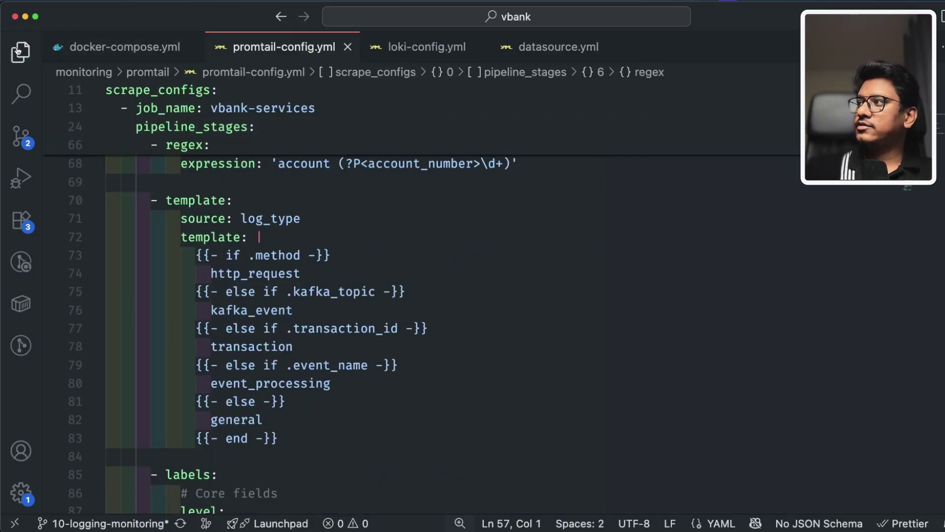
# Step: Expand the monitoring folder in the project tree, look inside its promtail and loki subfolders, and open loki-config.yml
pyautogui.click(20, 52)
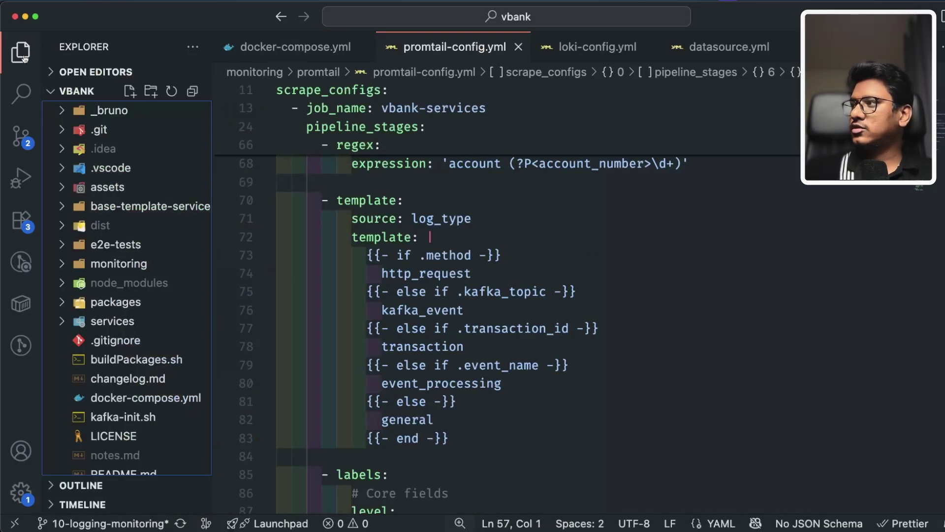
pyautogui.click(110, 263)
pyautogui.scroll(-2, 148, 285)
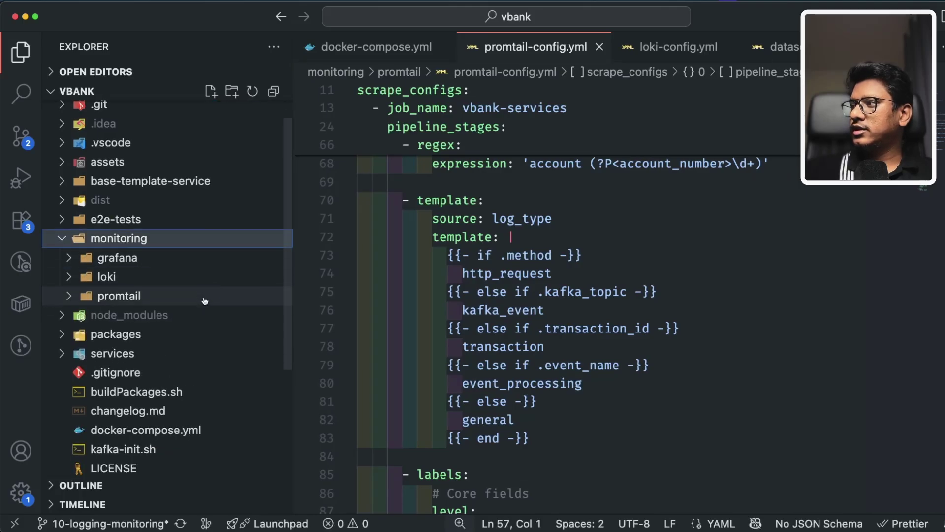
pyautogui.click(150, 292)
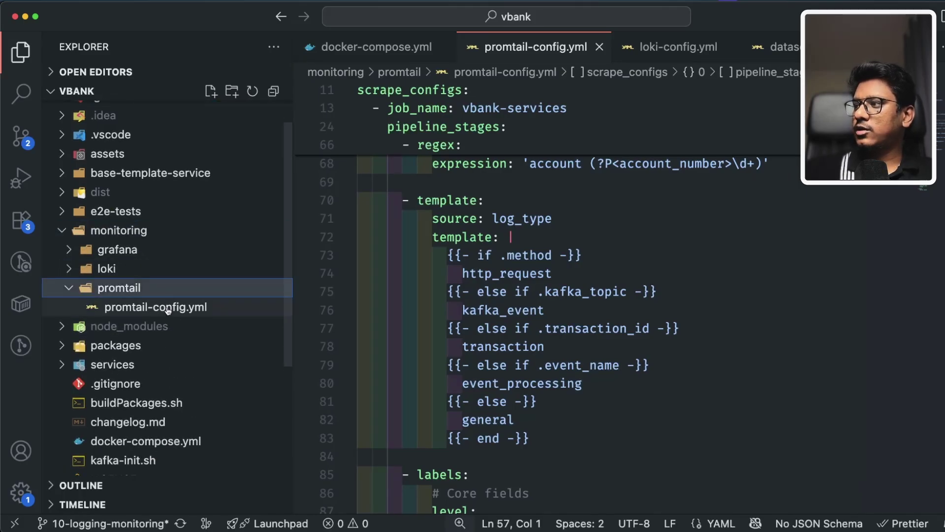
pyautogui.click(148, 288)
pyautogui.click(123, 268)
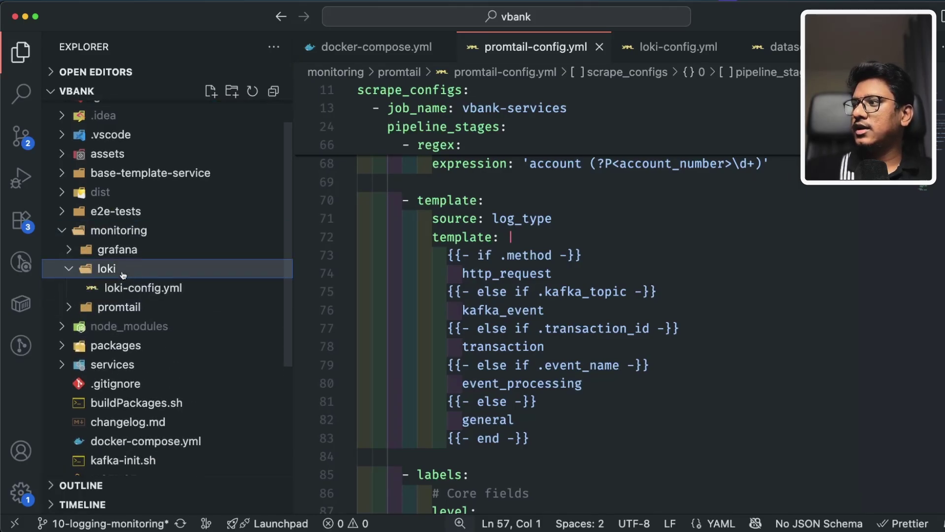
pyautogui.click(132, 288)
pyautogui.click(123, 269)
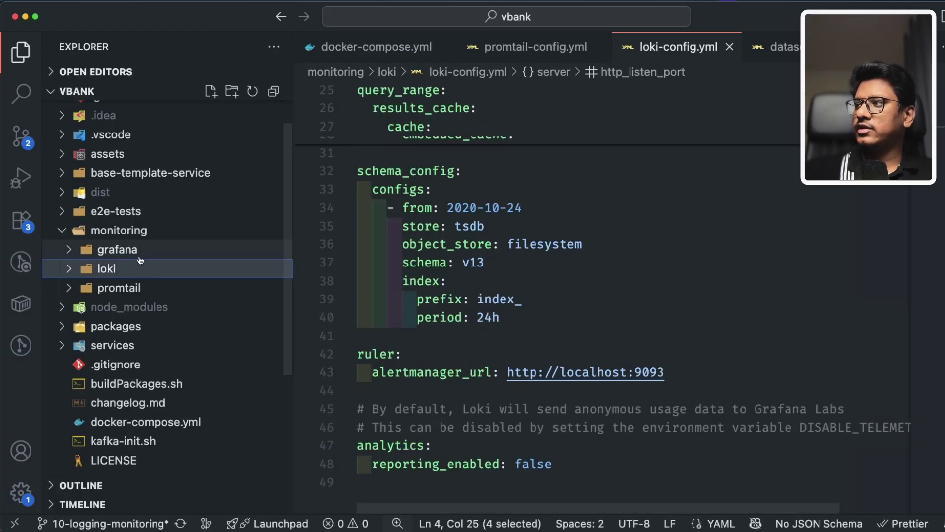
# Step: Expand Grafana's dashboards and provisioning folders under monitoring to show their contents
pyautogui.click(138, 249)
pyautogui.click(133, 268)
pyautogui.scroll(-1, 132, 280)
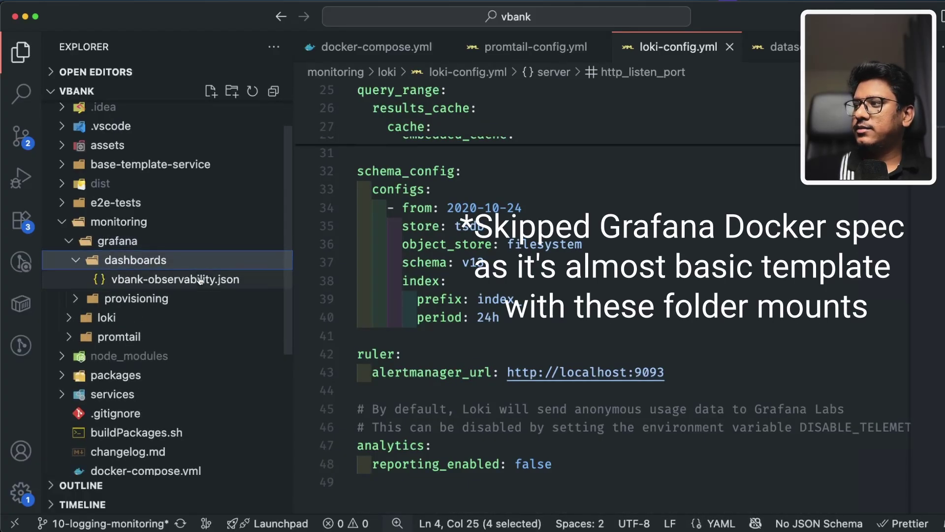
pyautogui.click(140, 282)
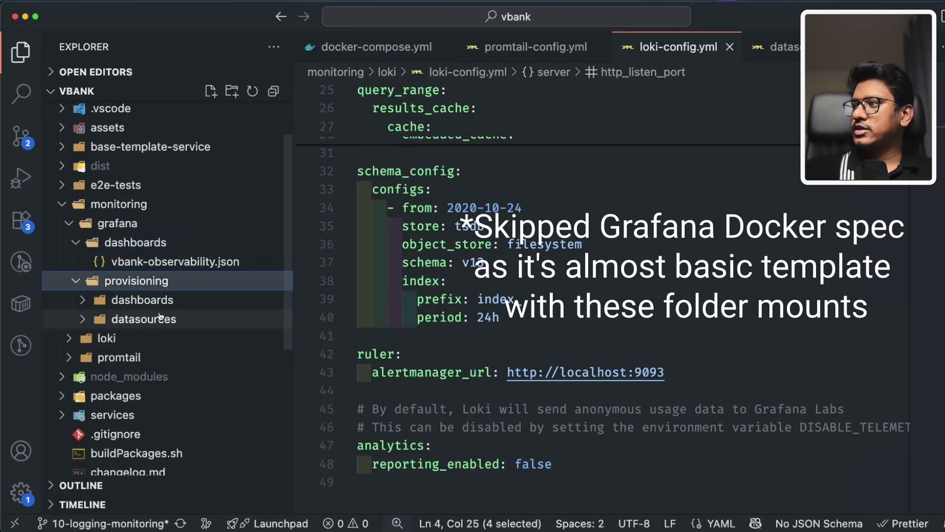
# Step: Open Grafana's provisioned datasource.yml and point out the Loki data source's orgId and url settings
pyautogui.click(146, 319)
pyautogui.click(157, 338)
pyautogui.click(548, 212)
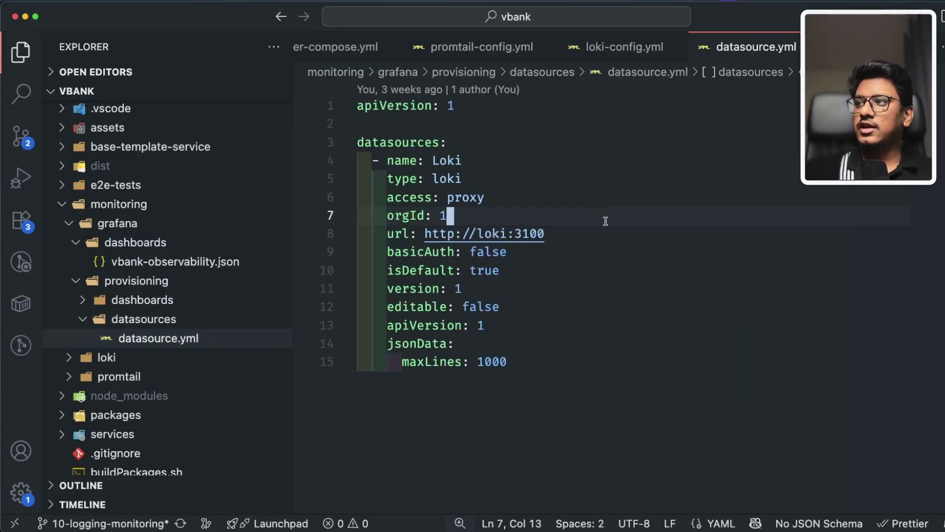
pyautogui.click(577, 227)
pyautogui.click(578, 210)
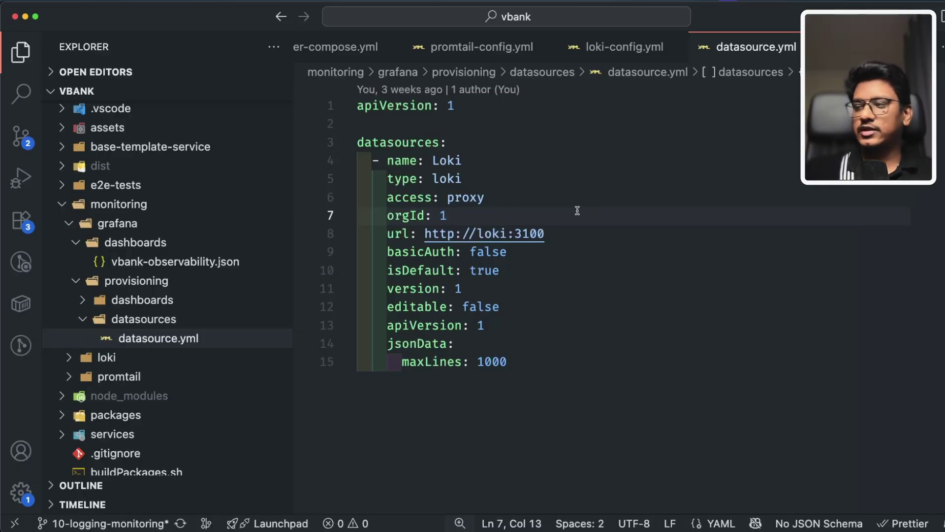
# Step: Open Grafana's vbank-observability.json dashboard and look over its annotations and datasource block
pyautogui.hotkey('ctrl', 'Tab')
pyautogui.click(194, 260)
pyautogui.click(589, 231)
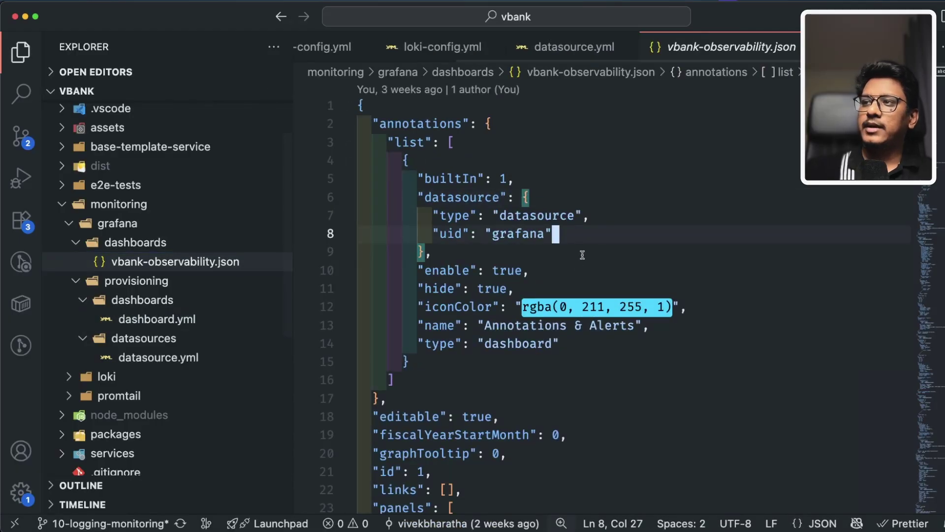
pyautogui.click(580, 268)
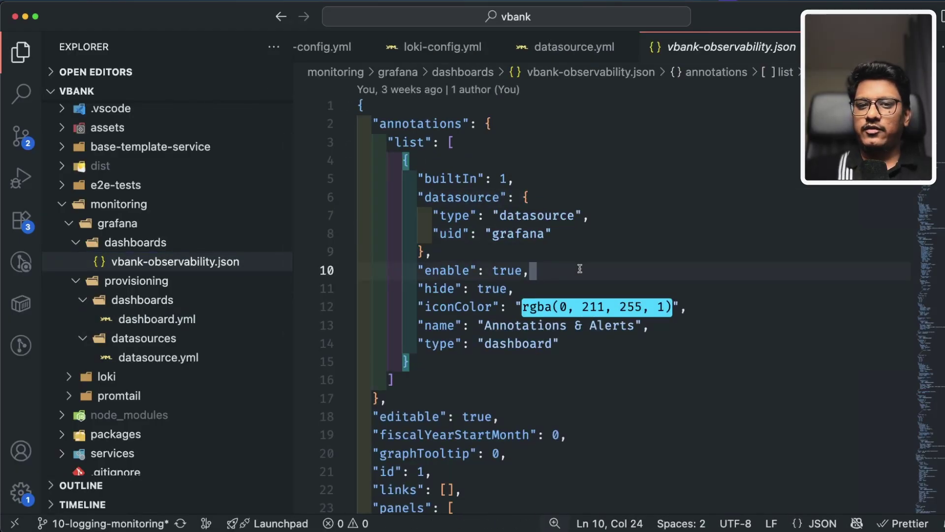
pyautogui.press('Up')
pyautogui.press('Up')
pyautogui.press('Up')
pyautogui.press('Up')
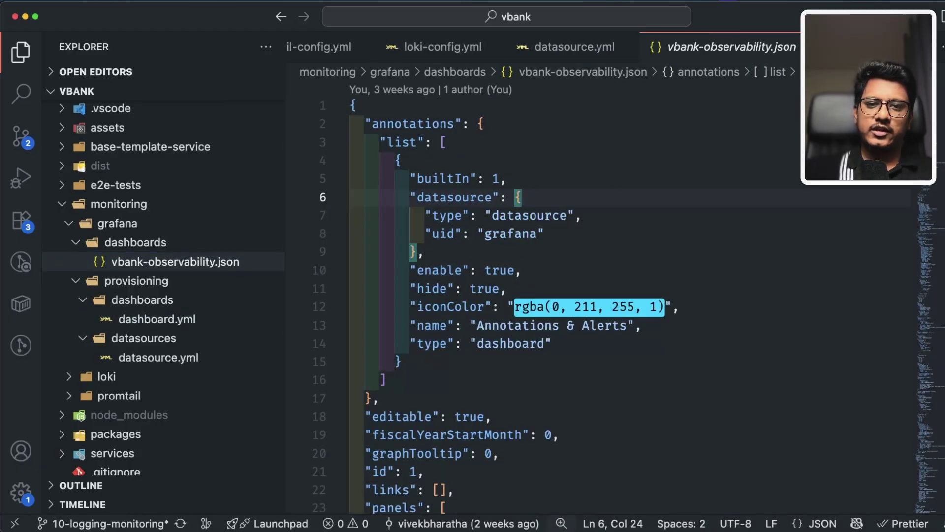
# Step: Bring up the run_supporting_services.sh script and point out start-monitoring.sh in the project root
pyautogui.hotkey('ctrl', 'Tab')
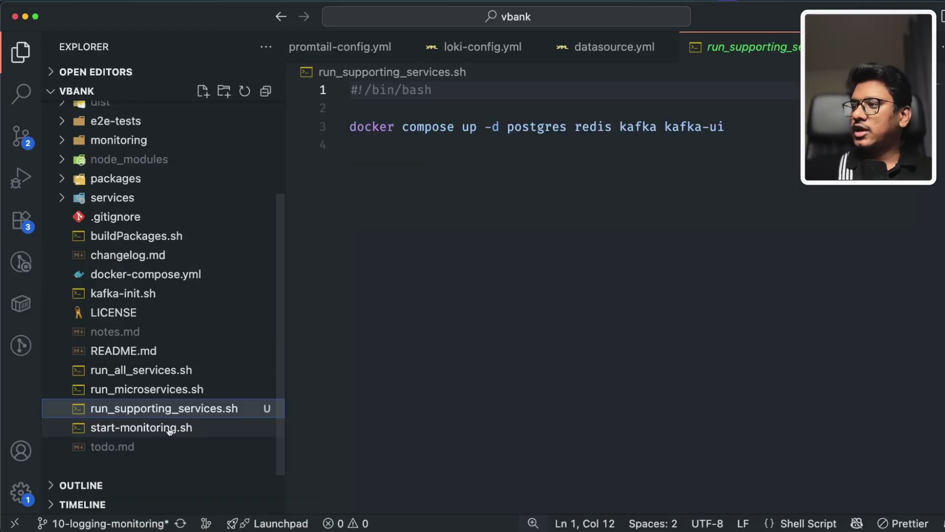
pyautogui.click(172, 427)
pyautogui.click(183, 411)
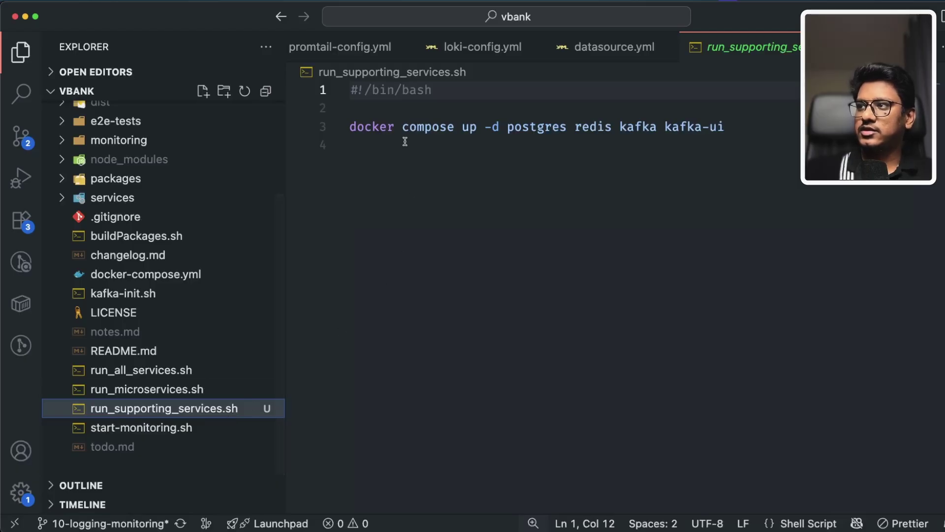
# Step: Highlight the postgres, redis, kafka and kafka-ui services in the docker compose up command of run_supporting_services.sh
pyautogui.click(460, 114)
pyautogui.moveTo(512, 127); pyautogui.dragTo(679, 129)
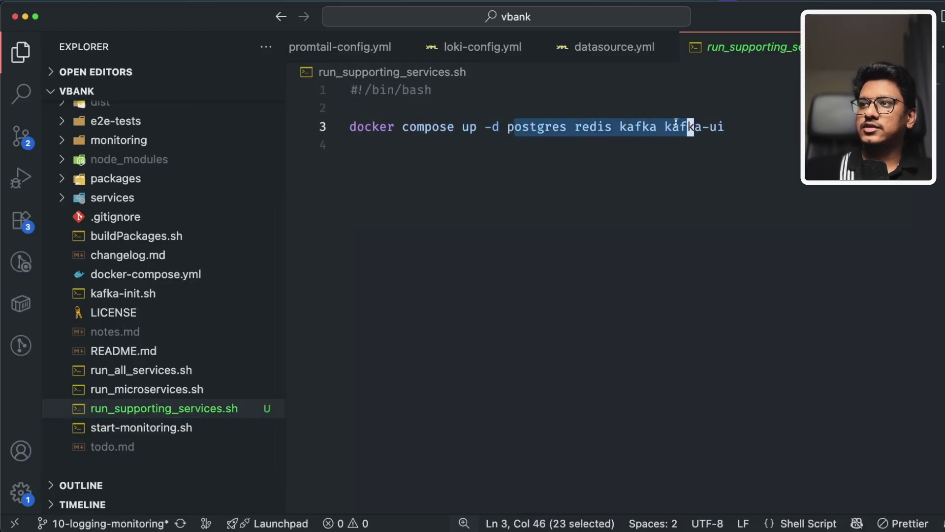
pyautogui.click(559, 156)
pyautogui.doubleClick(549, 131)
pyautogui.doubleClick(593, 129)
pyautogui.doubleClick(638, 129)
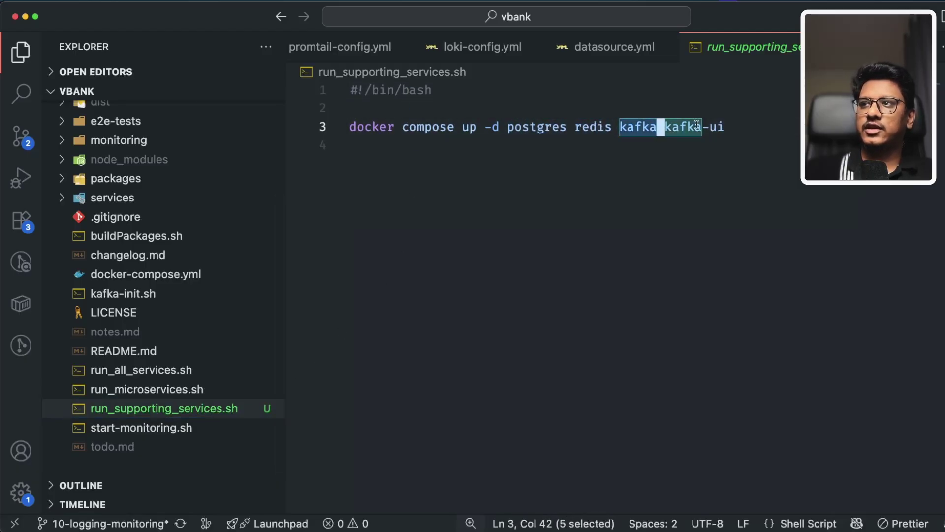
pyautogui.click(777, 127)
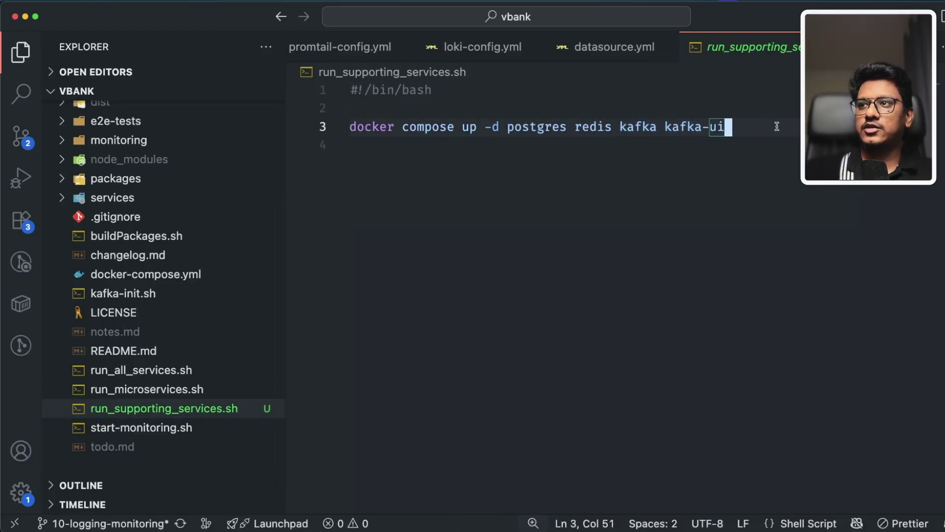
pyautogui.click(505, 131)
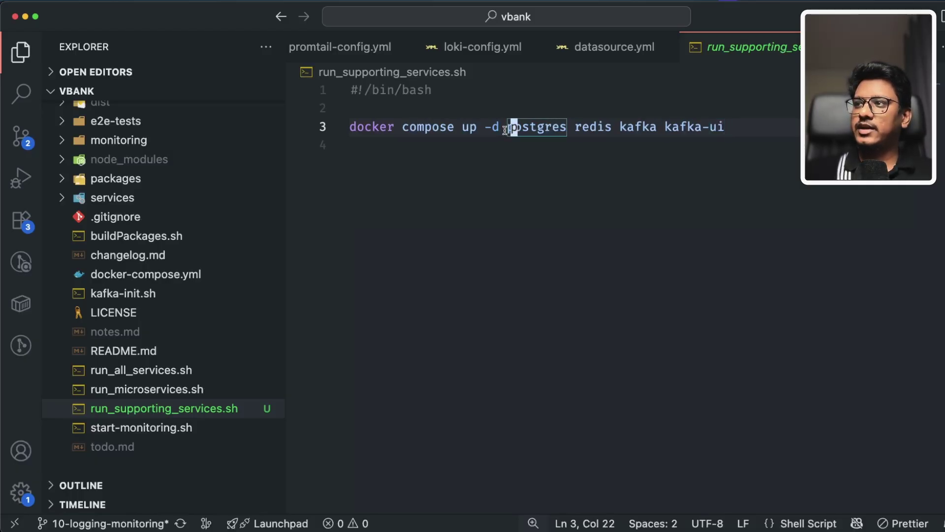
pyautogui.click(778, 114)
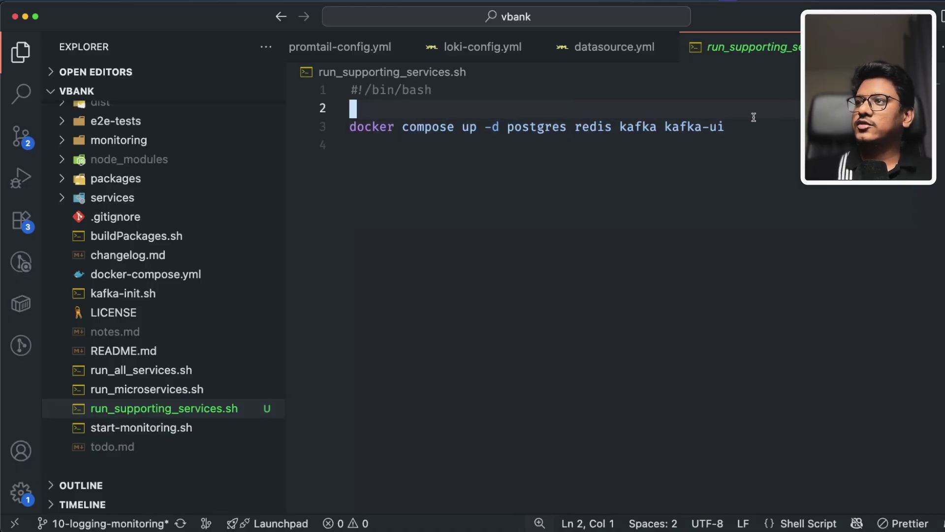
pyautogui.click(753, 123)
pyautogui.click(504, 128)
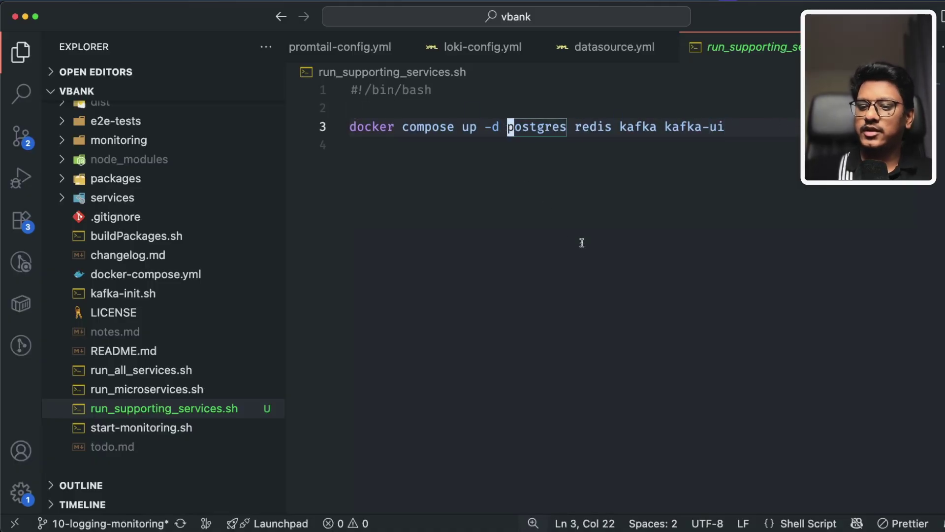
# Step: Open the integrated terminal, check the vbank container list in Docker Desktop, and return to the code editor
pyautogui.hotkey('ctrl', '`')
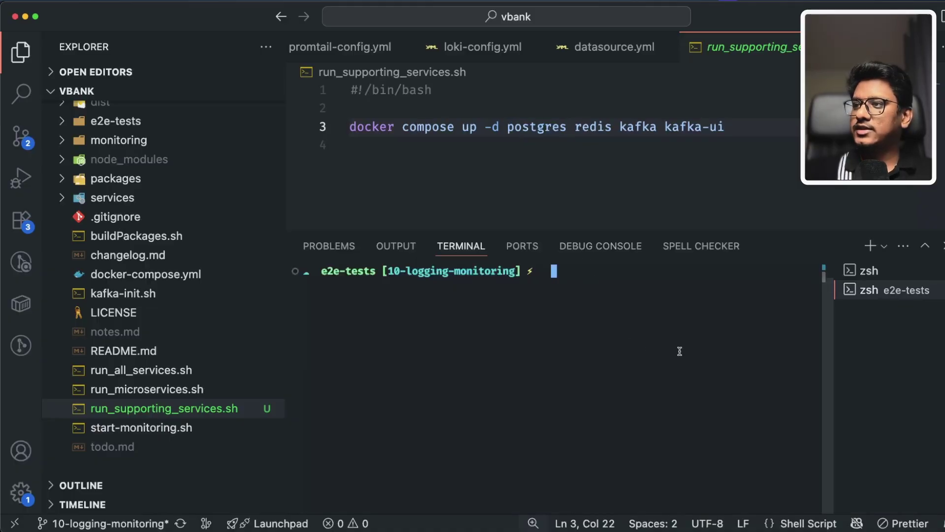
pyautogui.press('super+Tab')
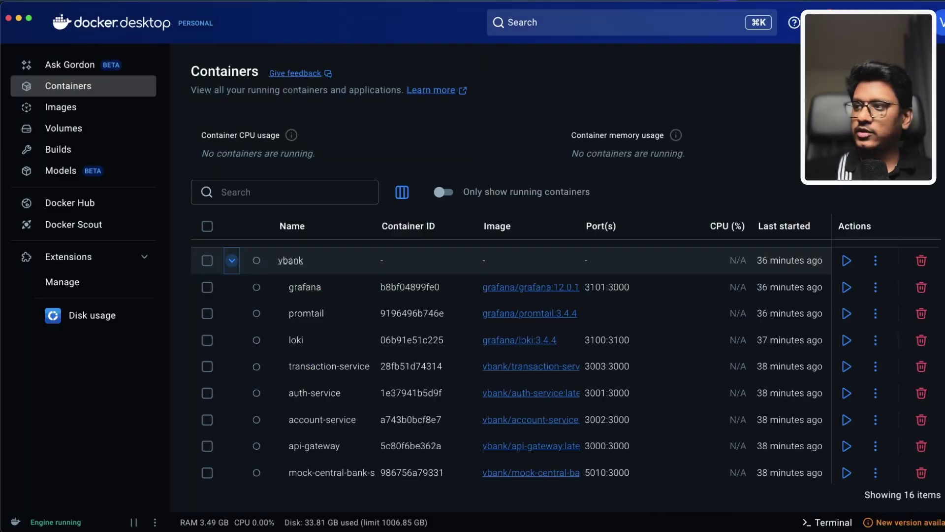
pyautogui.scroll(-5, 378, 368)
pyautogui.scroll(5, 377, 368)
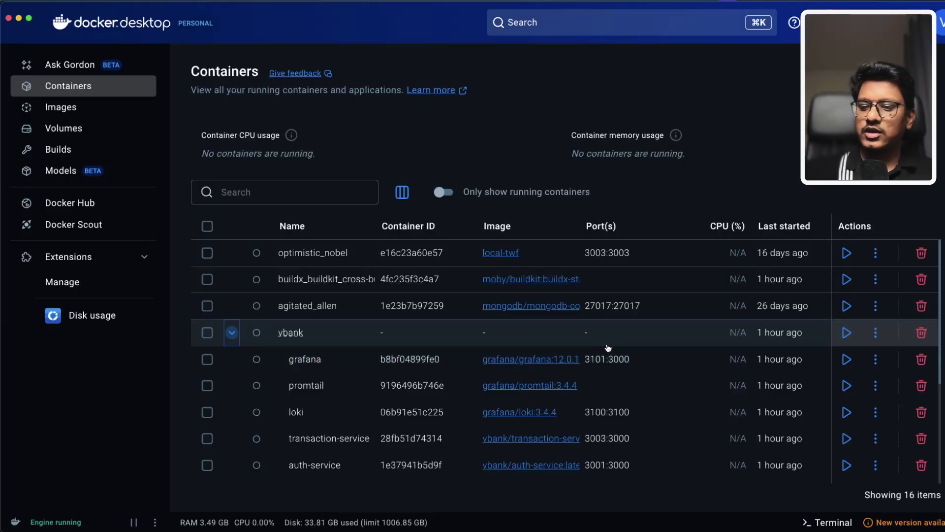
pyautogui.press('super+Tab')
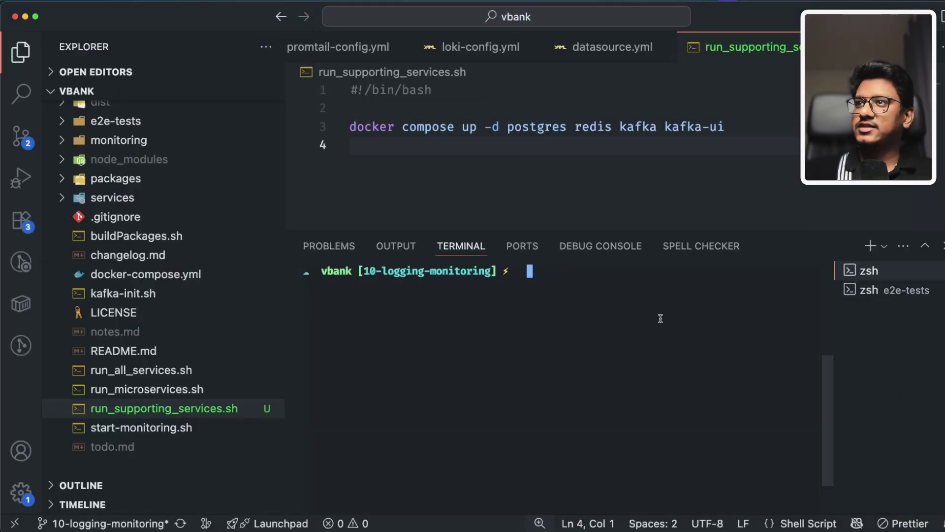
# Step: Start the supporting services by running ./run_supporting_services.sh in the terminal
pyautogui.write('./run')
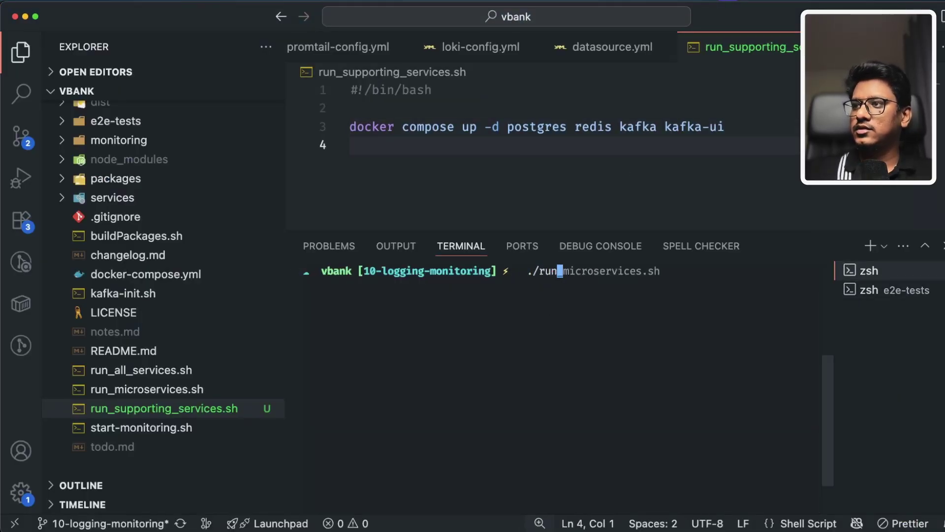
pyautogui.write('_s')
pyautogui.press('Right')
pyautogui.press('Return')
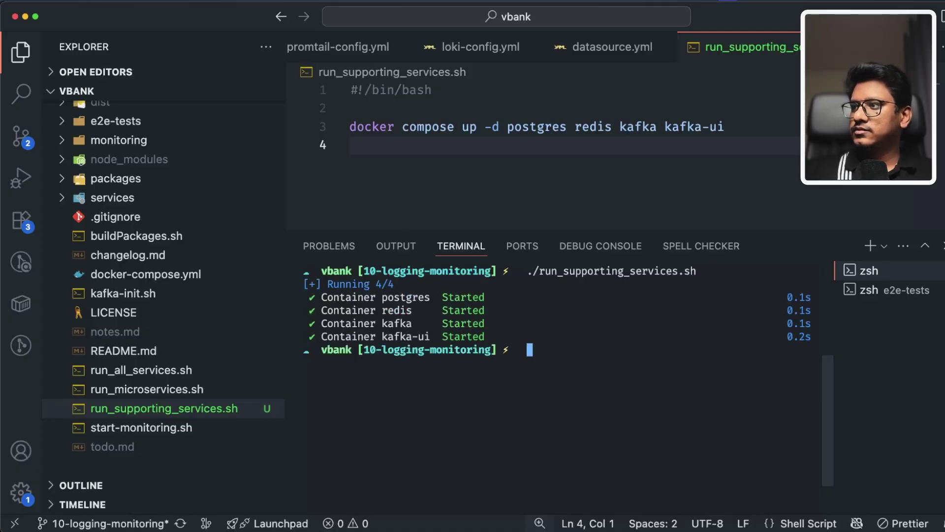
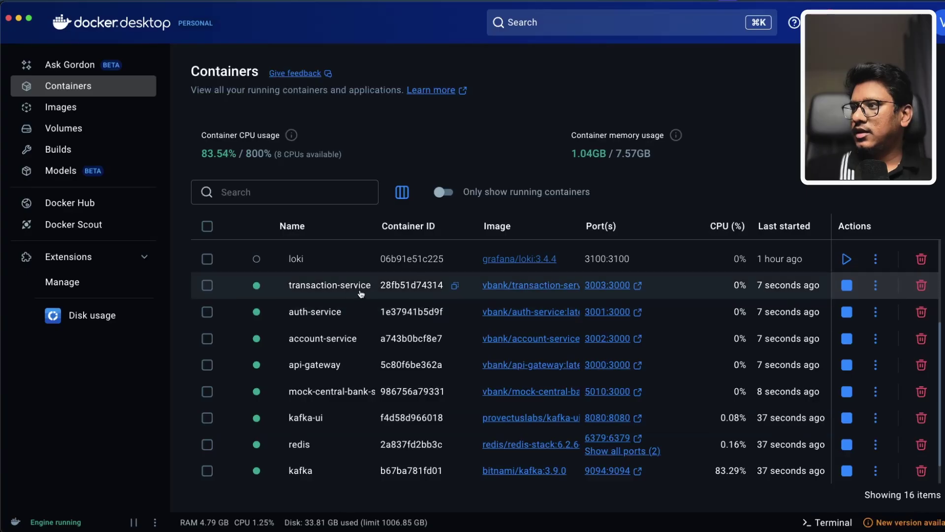
# Step: Check the transaction-service container's logs in Docker Desktop, highlighting its latest startup line, and return to the container list
pyautogui.click(330, 285)
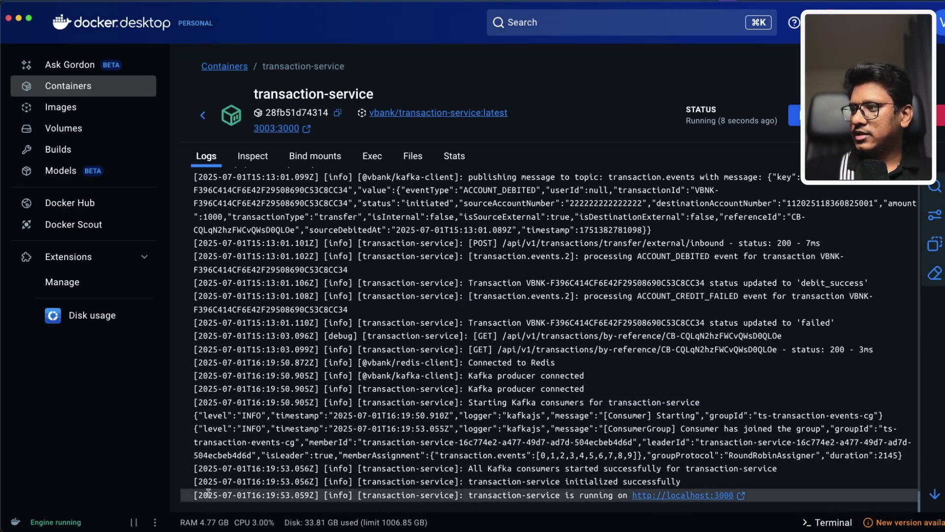
pyautogui.moveTo(245, 496); pyautogui.dragTo(237, 496)
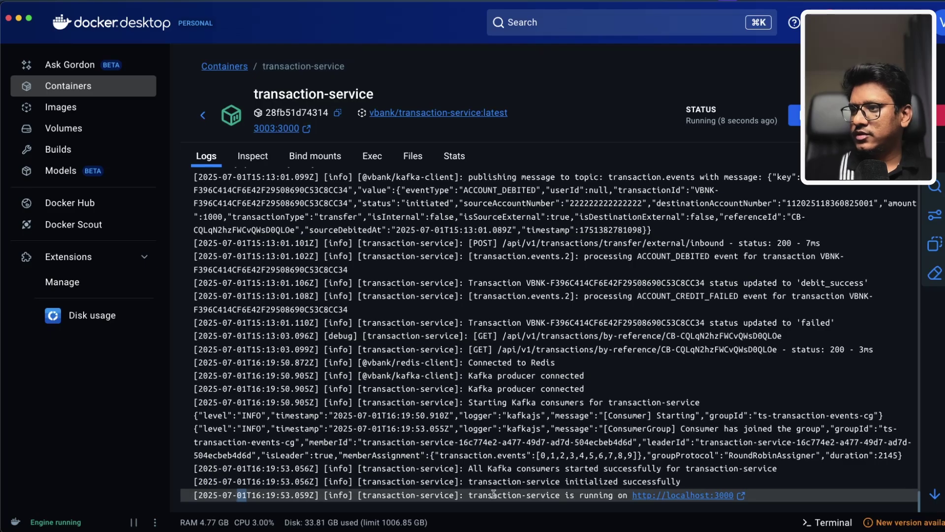
pyautogui.moveTo(470, 496); pyautogui.dragTo(566, 495)
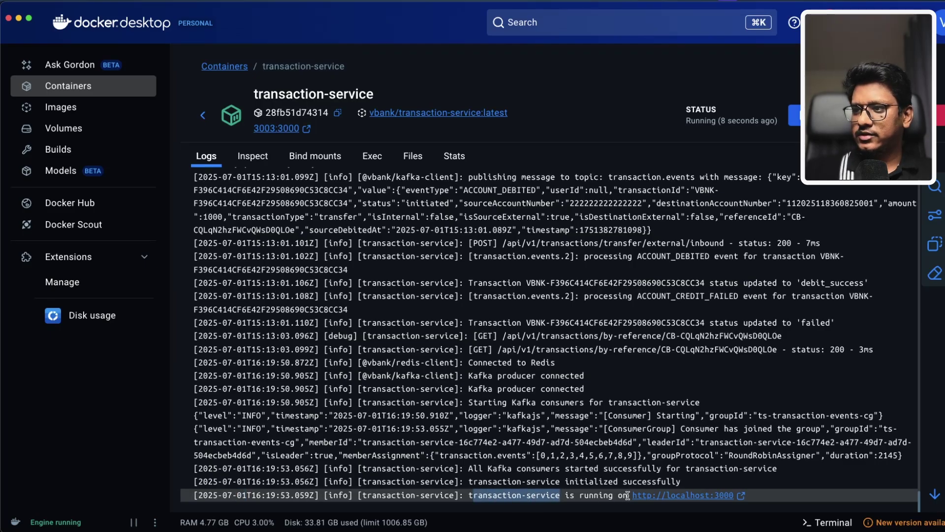
pyautogui.click(202, 115)
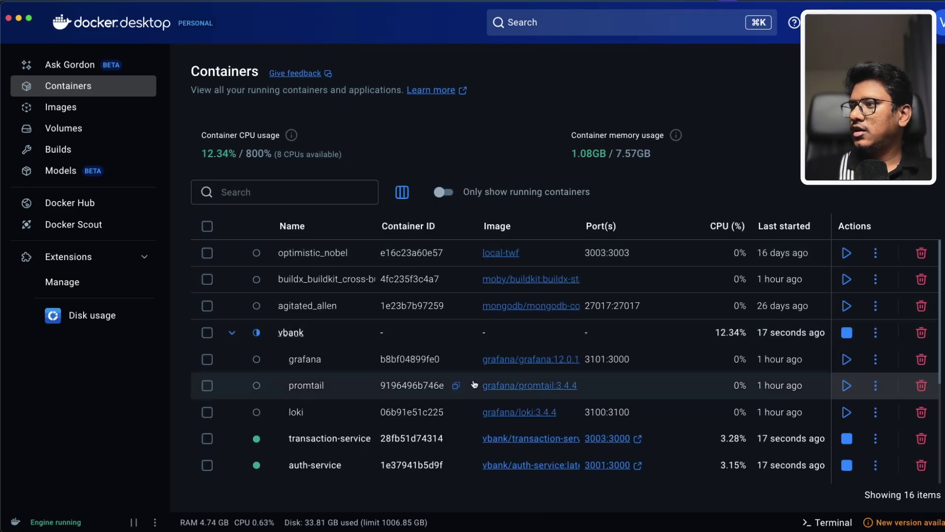
# Step: Look into the logs of the auth-service and account-service containers, returning to the container list after each
pyautogui.scroll(-3, 474, 384)
pyautogui.click(338, 411)
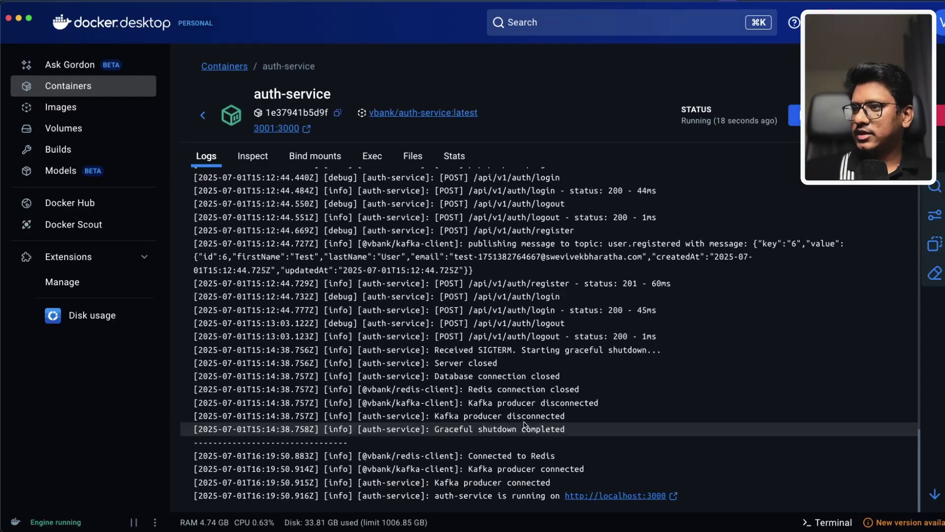
pyautogui.click(204, 120)
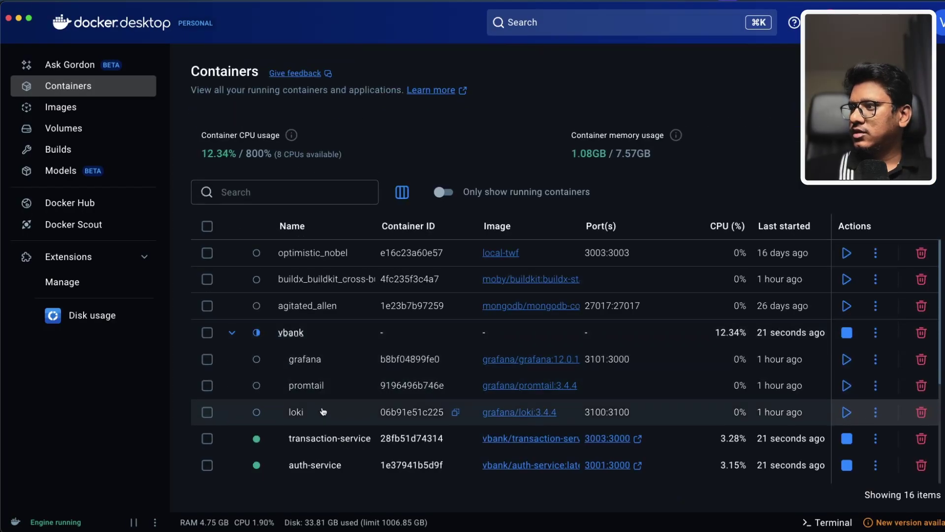
pyautogui.scroll(-2, 348, 424)
pyautogui.click(429, 449)
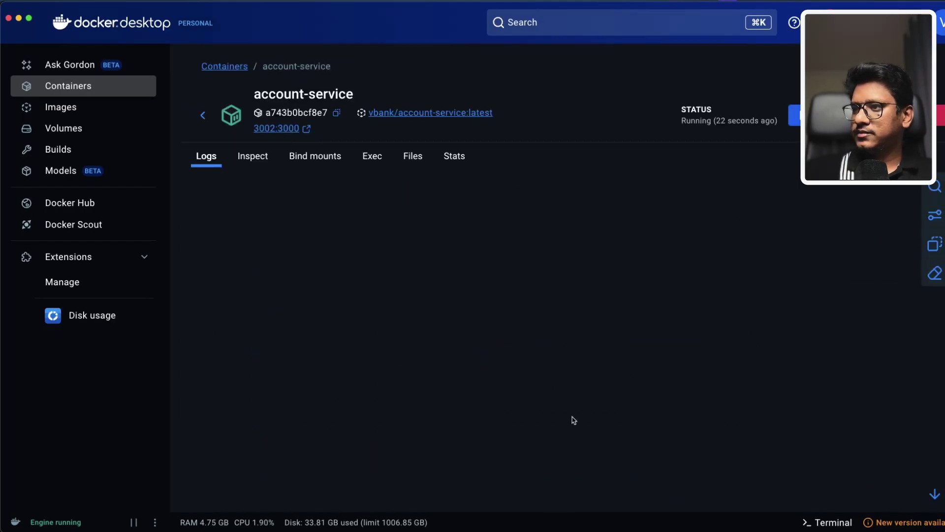
pyautogui.click(203, 115)
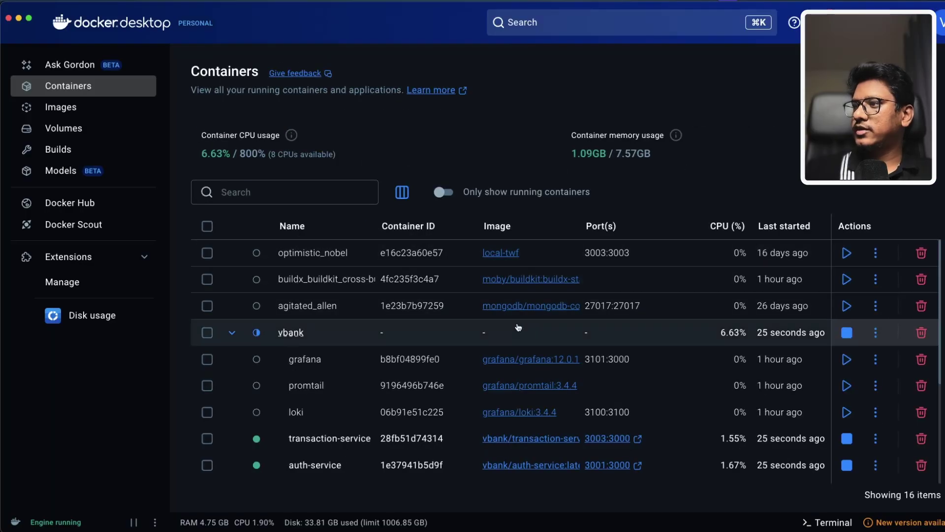
# Step: Look through the vbank group in the container list, including the grafana, promtail and loki containers
pyautogui.press('super+Tab')
pyautogui.press('super+Tab')
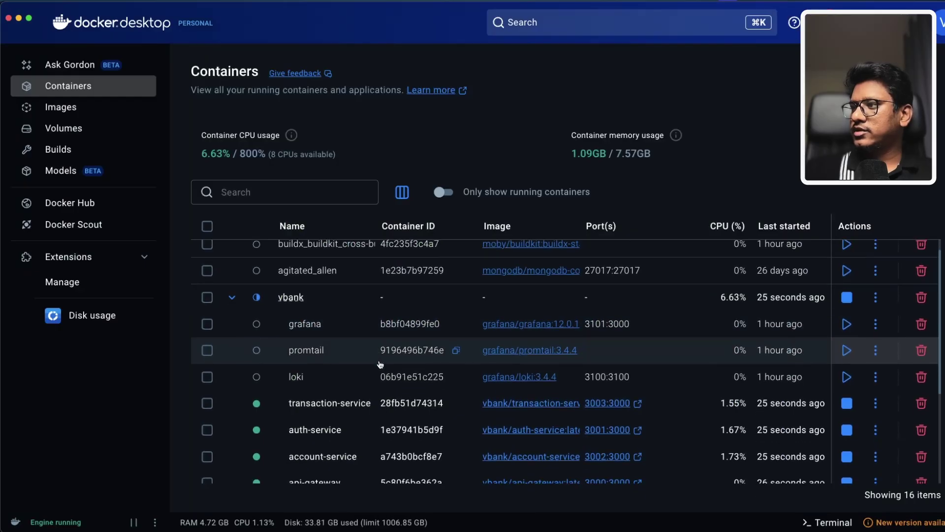
pyautogui.scroll(-4, 373, 355)
pyautogui.scroll(3, 372, 356)
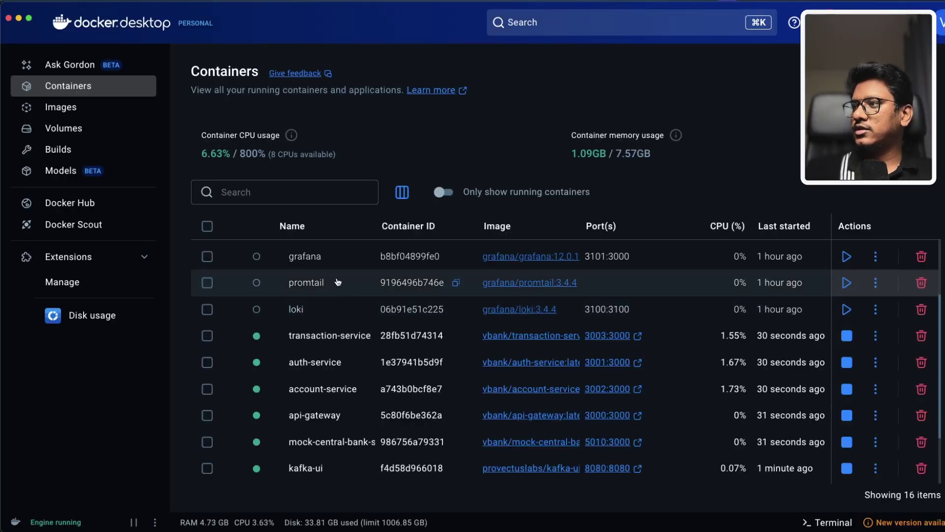
pyautogui.scroll(-1, 345, 295)
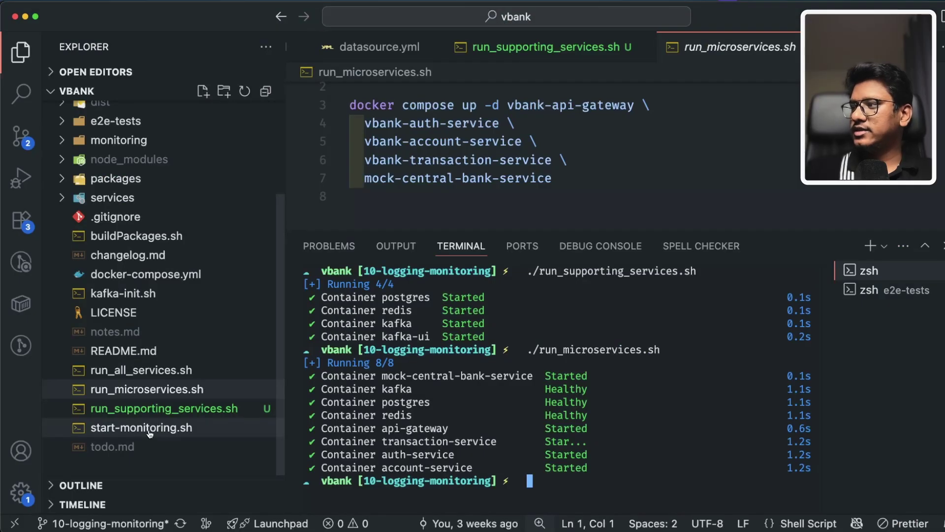
# Step: Open start-monitoring.sh in the code editor, highlight its loki, promtail and grafana services, and run ./start-monitoring.sh in the terminal
pyautogui.doubleClick(149, 429)
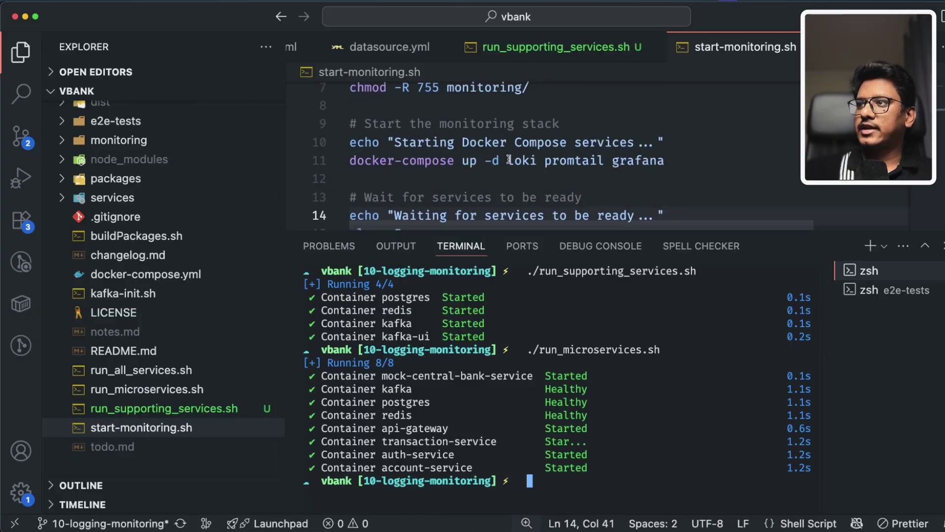
pyautogui.moveTo(508, 160); pyautogui.dragTo(665, 160)
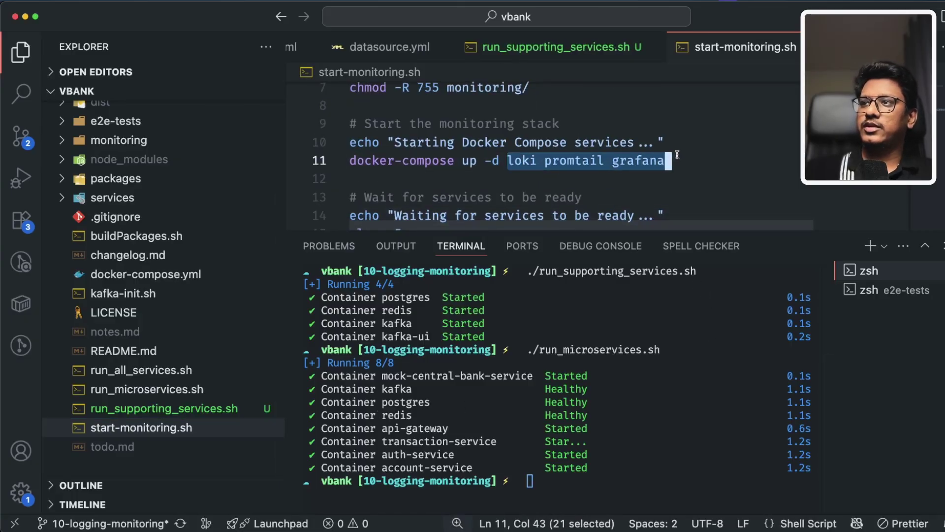
pyautogui.click(655, 428)
pyautogui.write('./r')
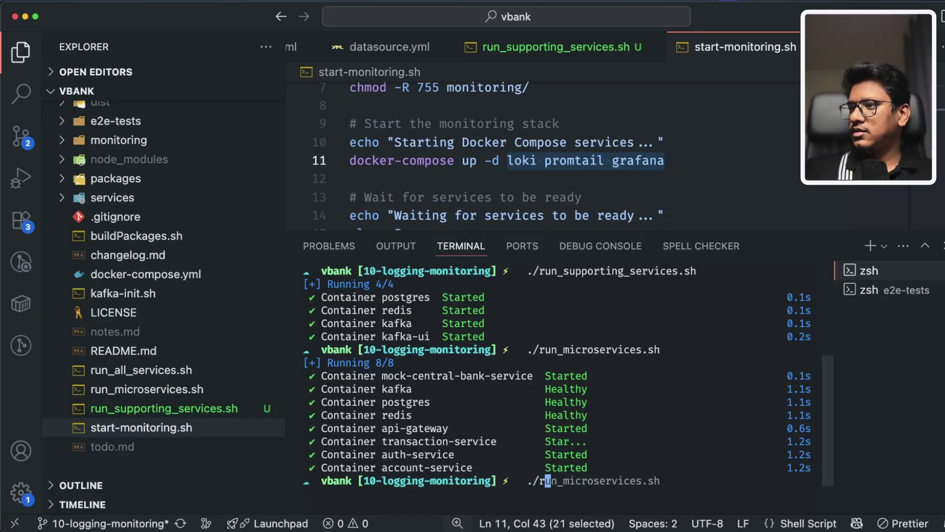
pyautogui.press('BackSpace')
pyautogui.write('start-monitoring.sh')
pyautogui.press('Return')
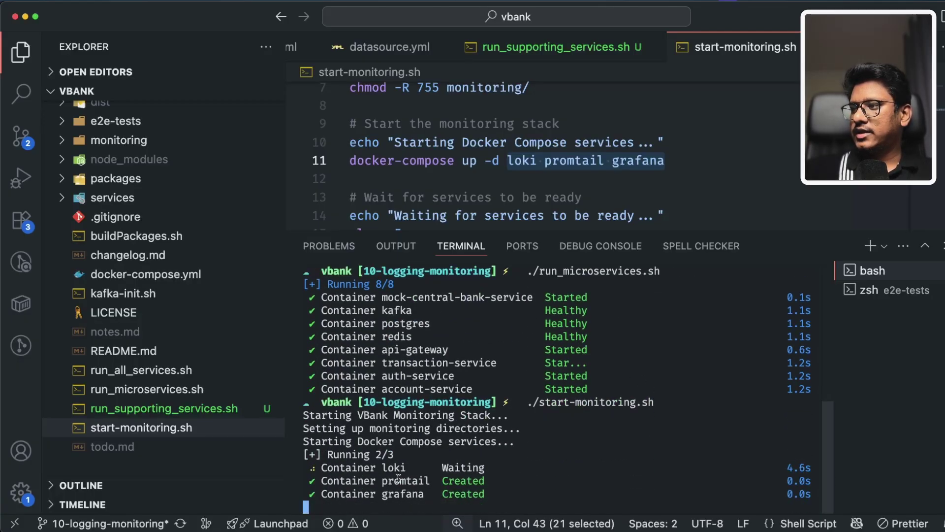
# Step: Review the monitoring script's terminal output, from the service health table to the Grafana access details
pyautogui.hotkey('ctrl', 'j')
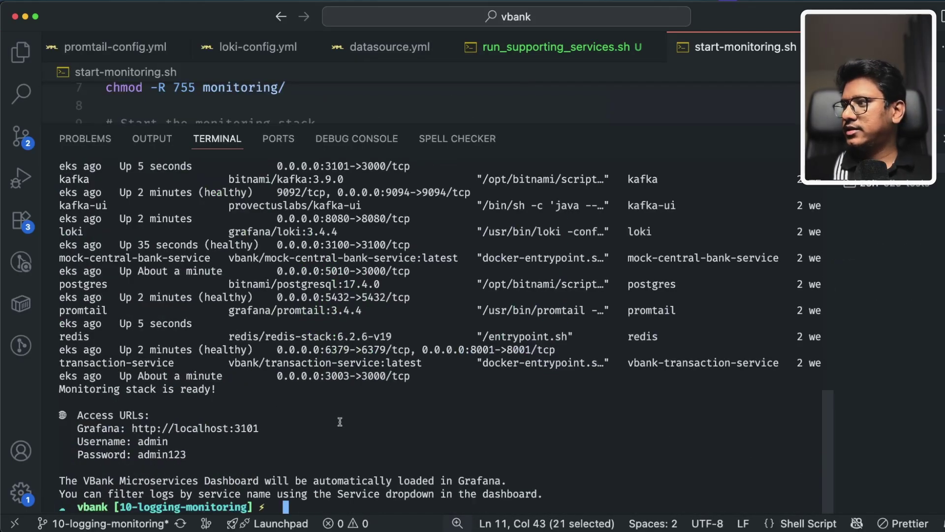
pyautogui.scroll(6, 312, 398)
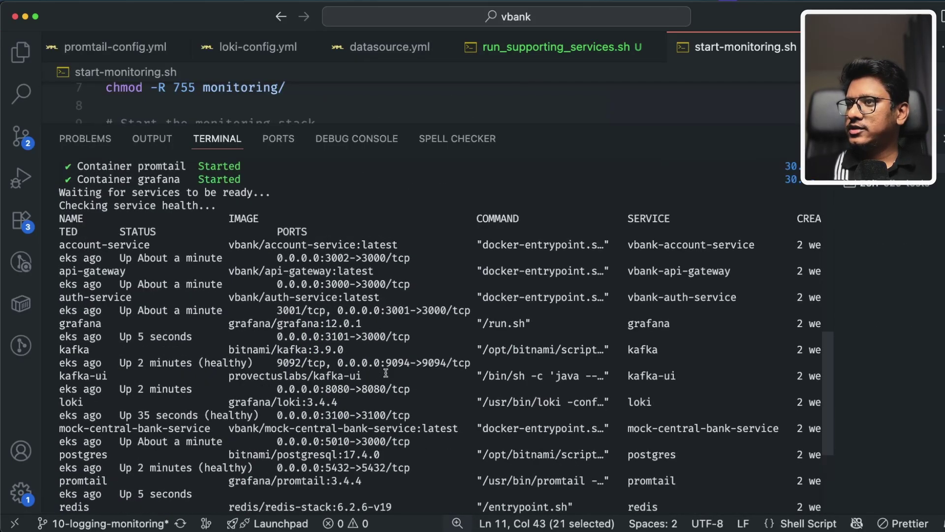
pyautogui.scroll(-6, 410, 404)
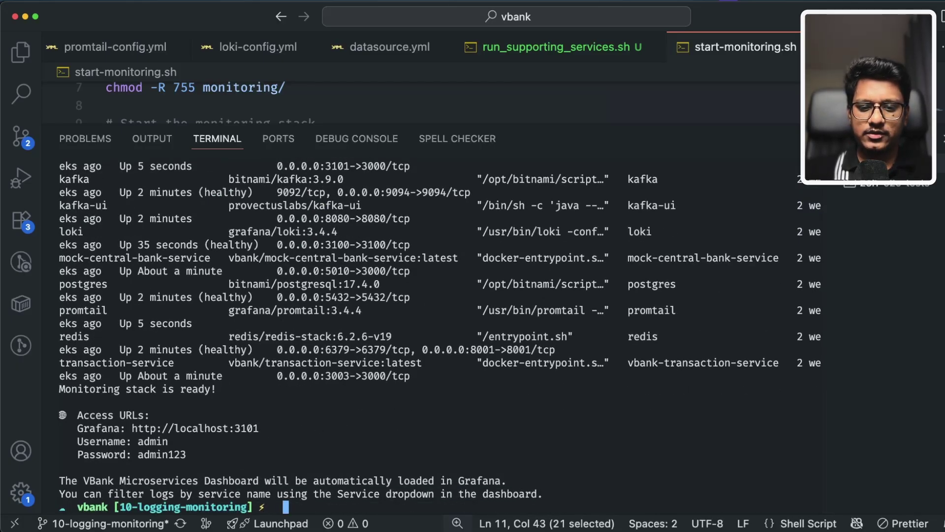
# Step: Switch to the browser, reload Grafana at localhost:3101, and sign out of the current session
pyautogui.press('super+Tab')
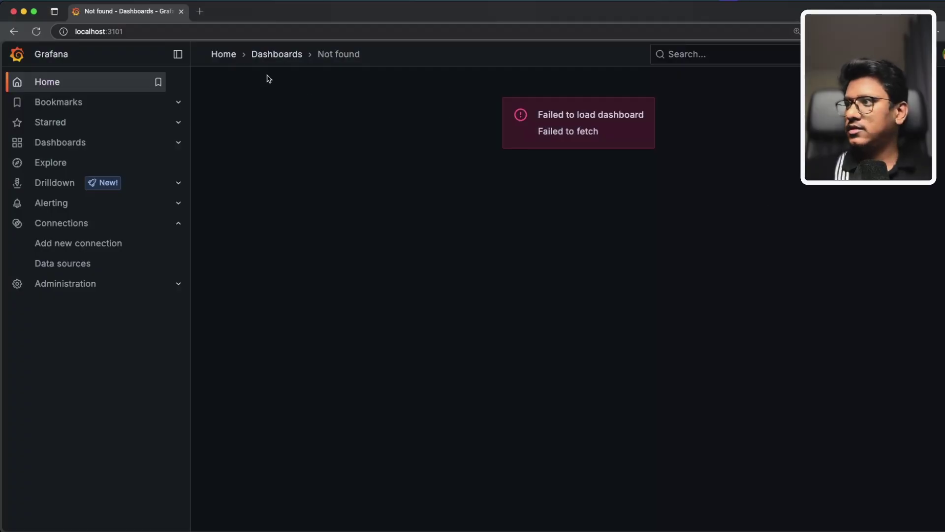
pyautogui.click(36, 31)
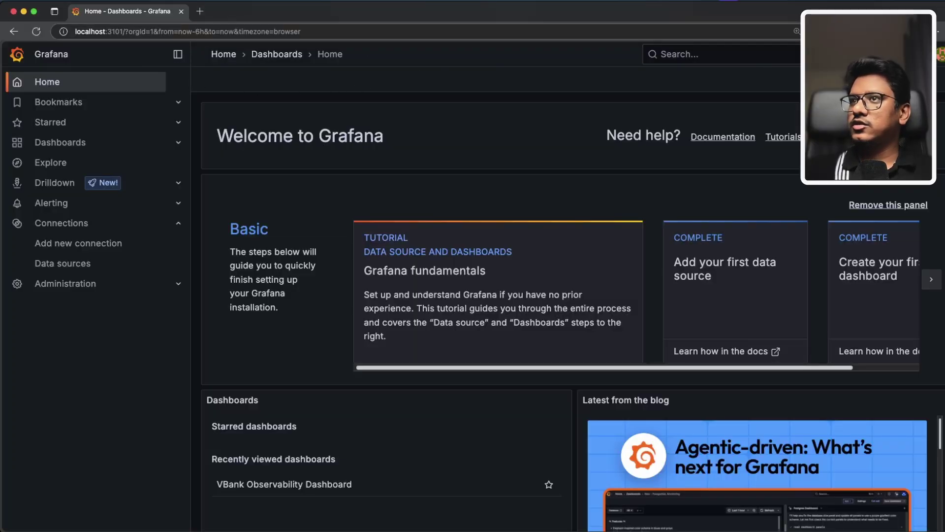
pyautogui.click(939, 55)
pyautogui.click(868, 241)
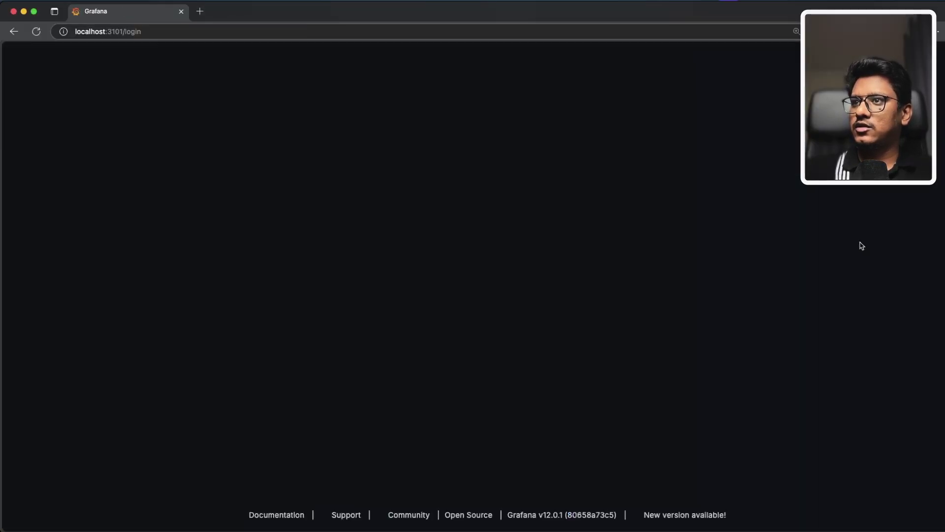
# Step: Check the Grafana password printed in the editor's terminal, and log in to Grafana with the prefilled username and account password
pyautogui.click(454, 330)
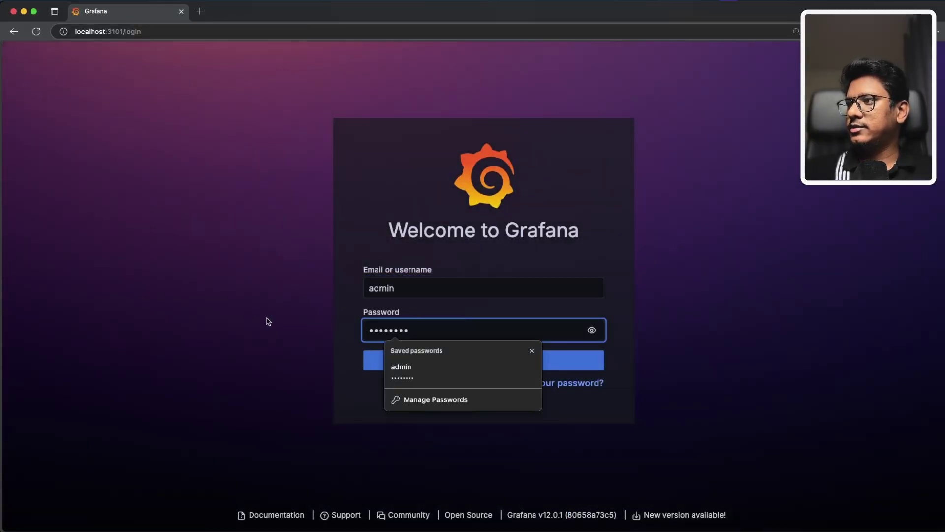
pyautogui.click(495, 354)
pyautogui.click(440, 289)
pyautogui.click(204, 291)
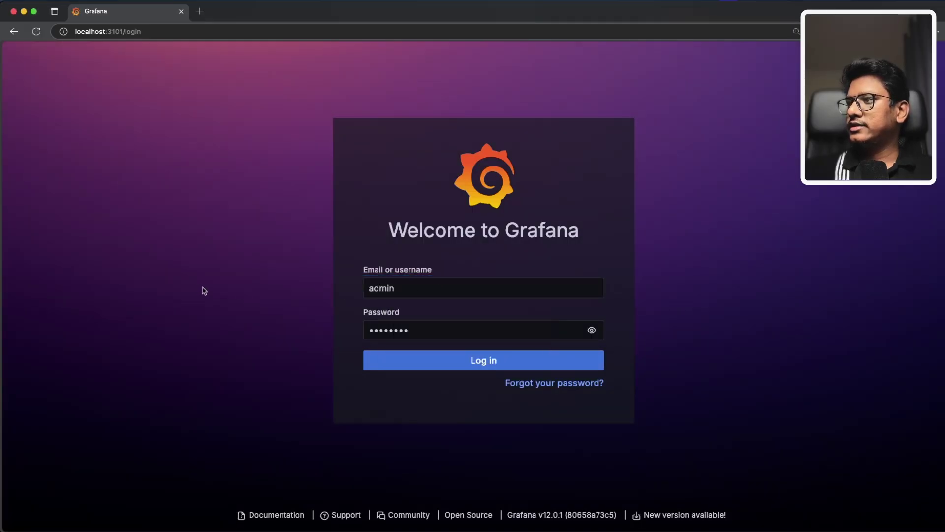
pyautogui.press('super+Tab')
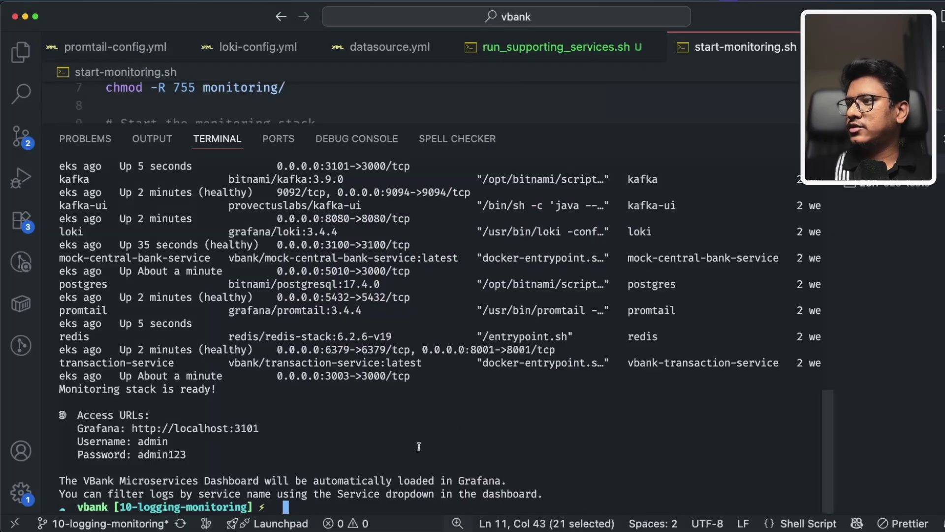
pyautogui.doubleClick(160, 452)
pyautogui.press('super+c')
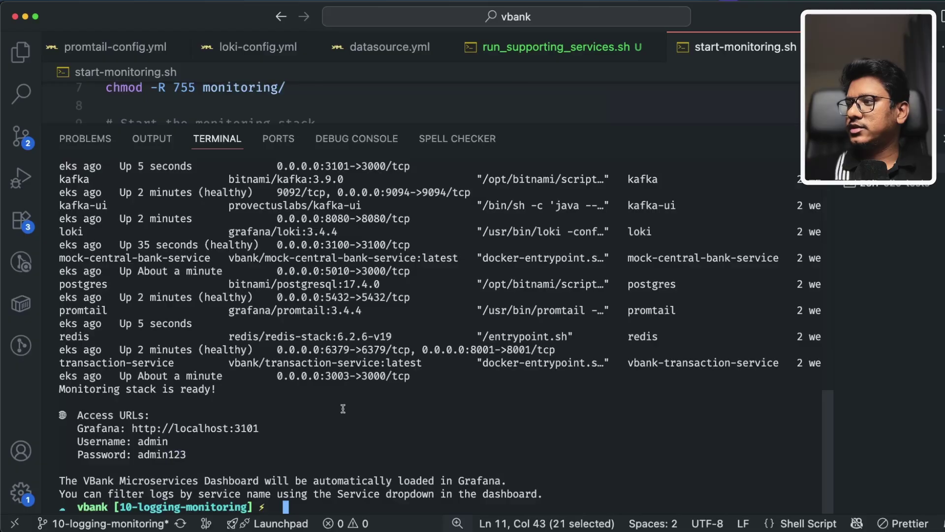
pyautogui.press('super+Tab')
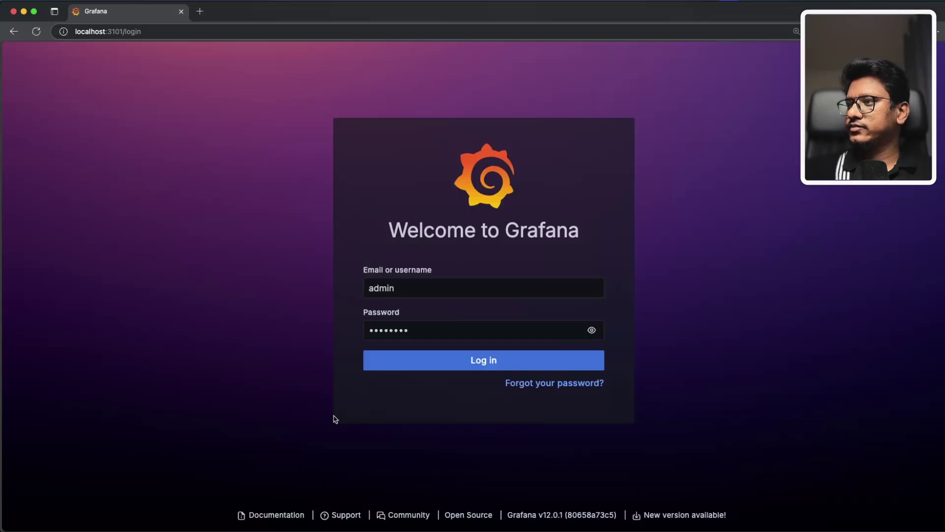
pyautogui.click(457, 374)
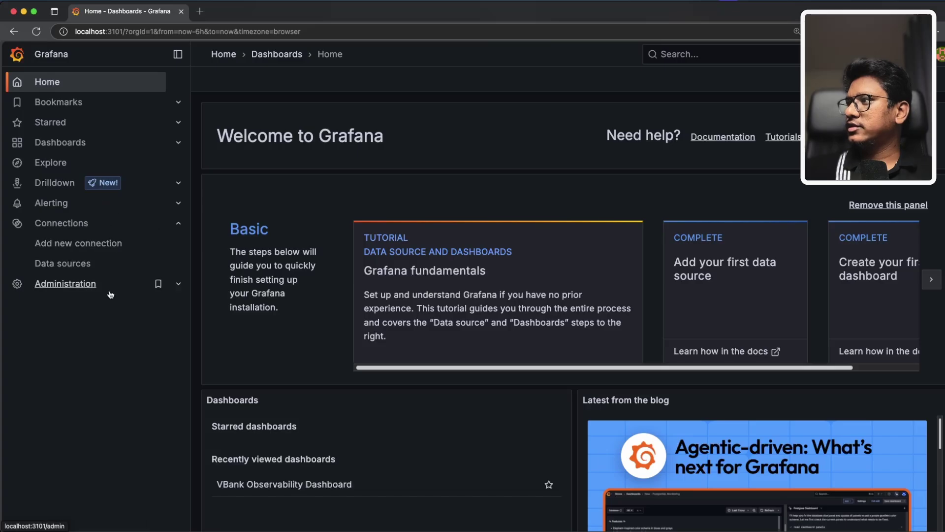
# Step: Open Grafana's data sources list and compare the Loki entry with datasource.yml in the code editor
pyautogui.click(78, 264)
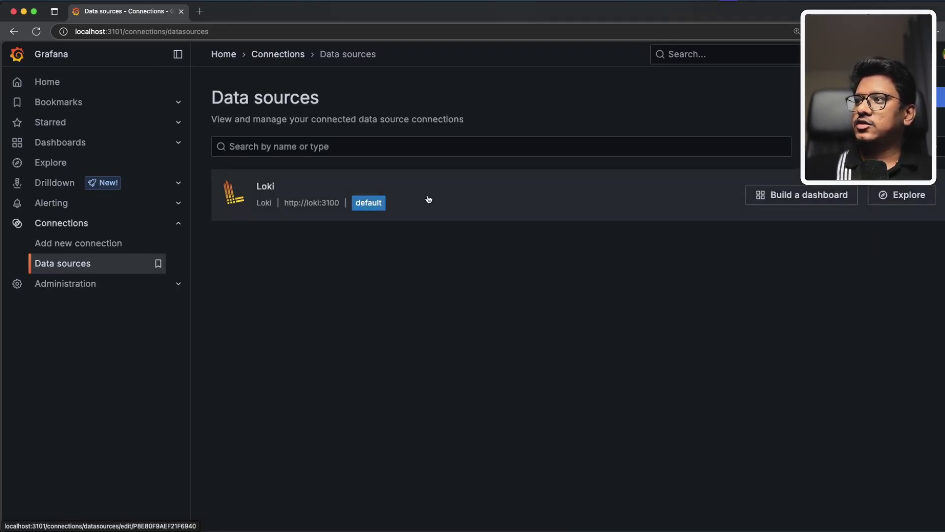
pyautogui.press('super+Tab')
pyautogui.click(389, 47)
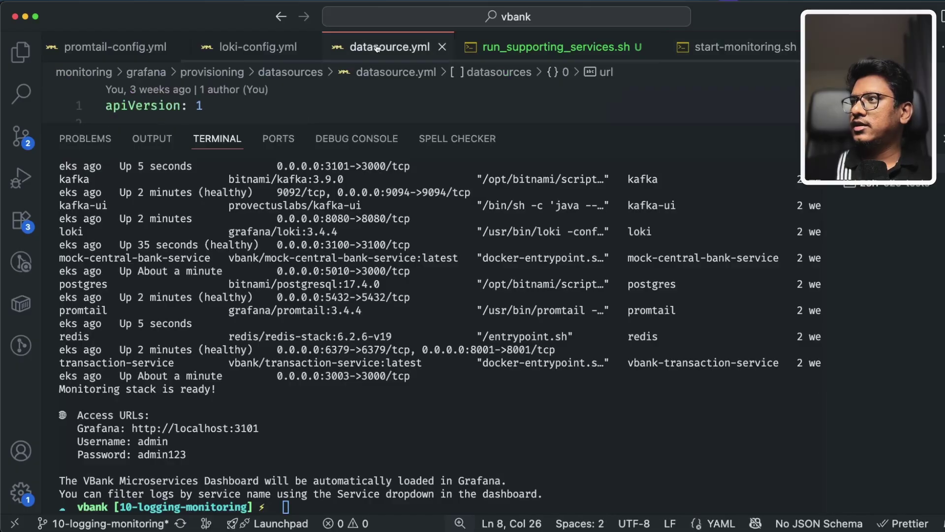
pyautogui.moveTo(354, 122); pyautogui.dragTo(334, 388)
pyautogui.click(375, 343)
pyautogui.press('super+Tab')
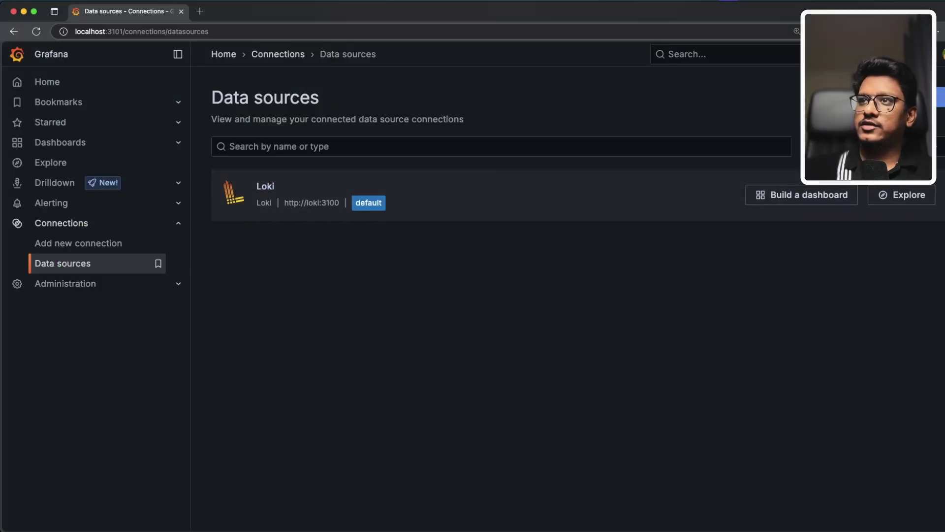
# Step: Open the page for adding a data source in Grafana and browse the available data source types
pyautogui.click(938, 96)
pyautogui.scroll(-2, 394, 295)
pyautogui.scroll(2, 433, 339)
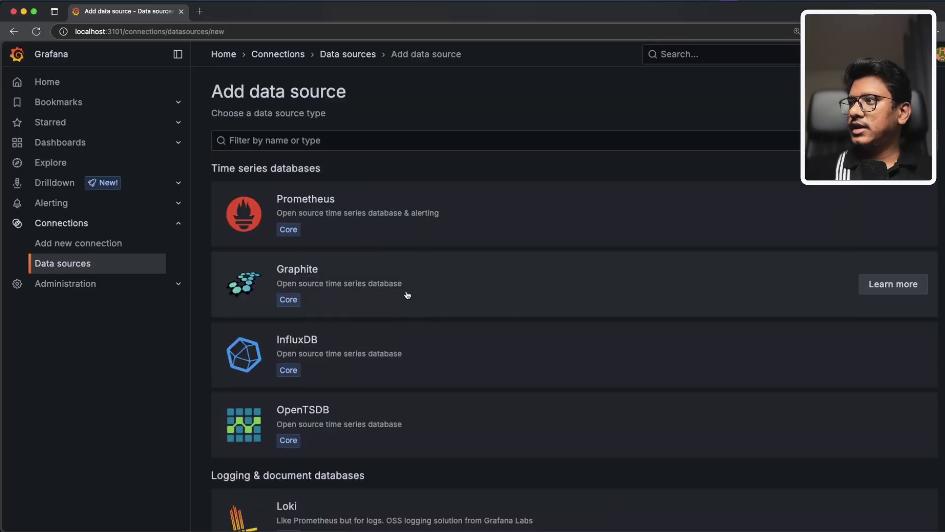
pyautogui.scroll(-6, 491, 365)
pyautogui.scroll(5, 525, 295)
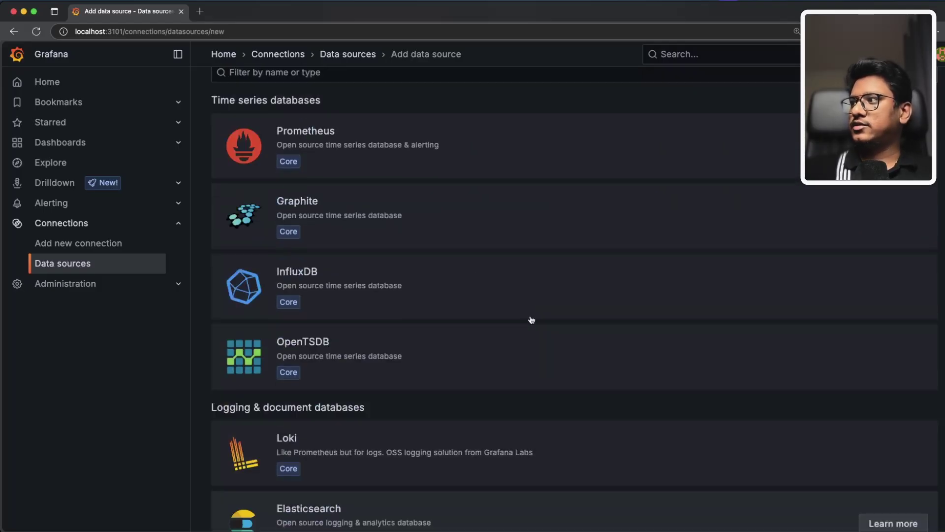
# Step: Leave the data source pages, open Explore with the Loki data source, and collapse the navigation sidebar
pyautogui.click(138, 264)
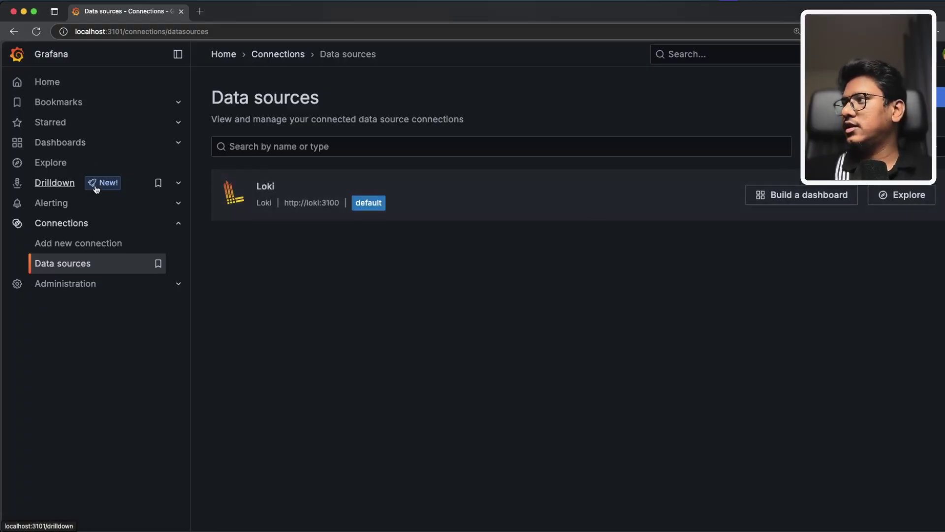
pyautogui.press('g')
pyautogui.press('h')
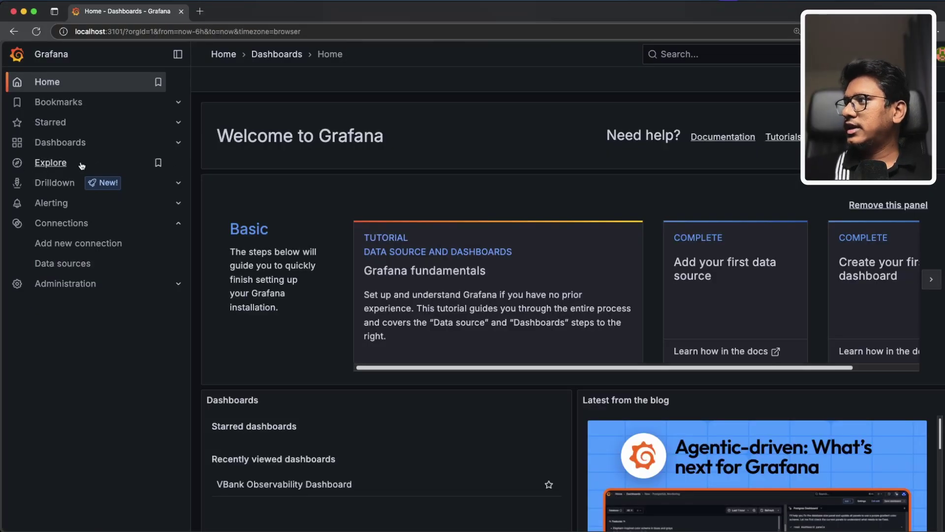
pyautogui.click(50, 164)
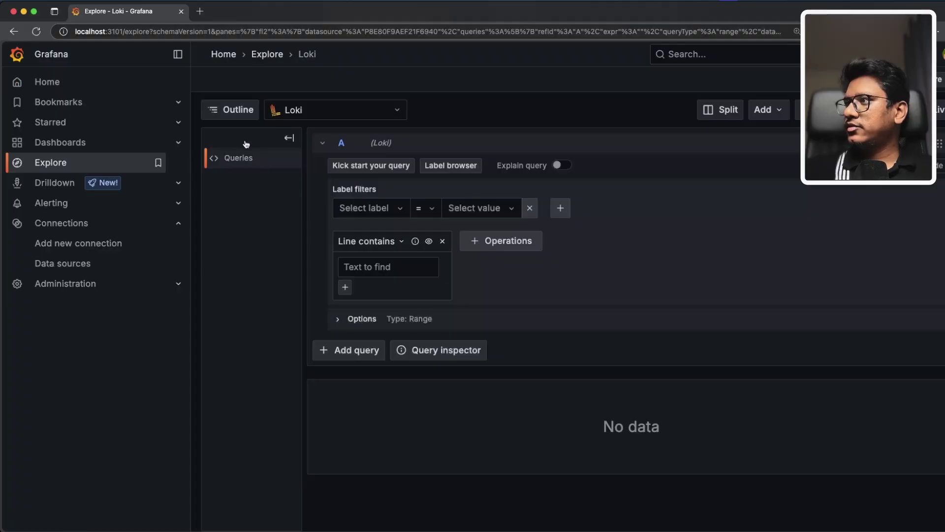
pyautogui.click(178, 54)
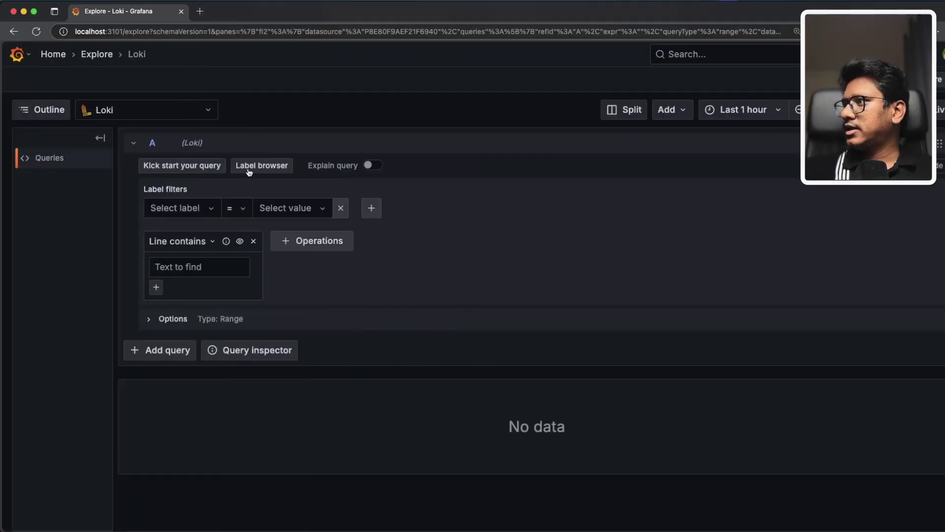
pyautogui.click(133, 108)
pyautogui.press('Escape')
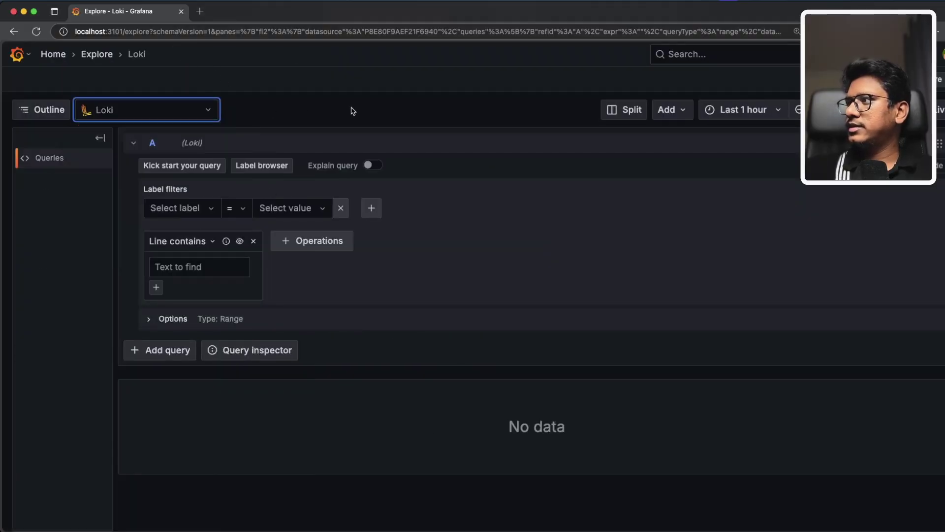
pyautogui.click(353, 110)
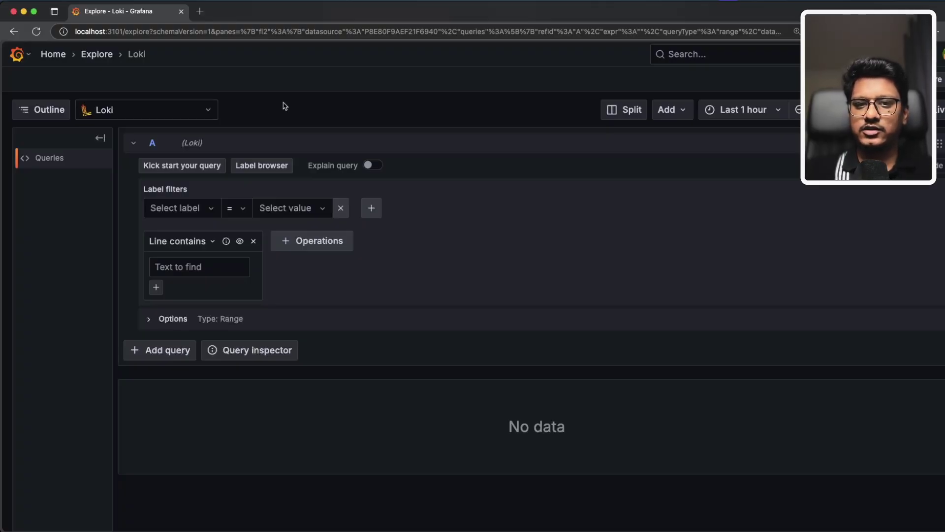
# Step: Browse the available log labels and set the Loki query's label filter to service_name = api-gateway
pyautogui.click(167, 210)
pyautogui.scroll(-1, 195, 310)
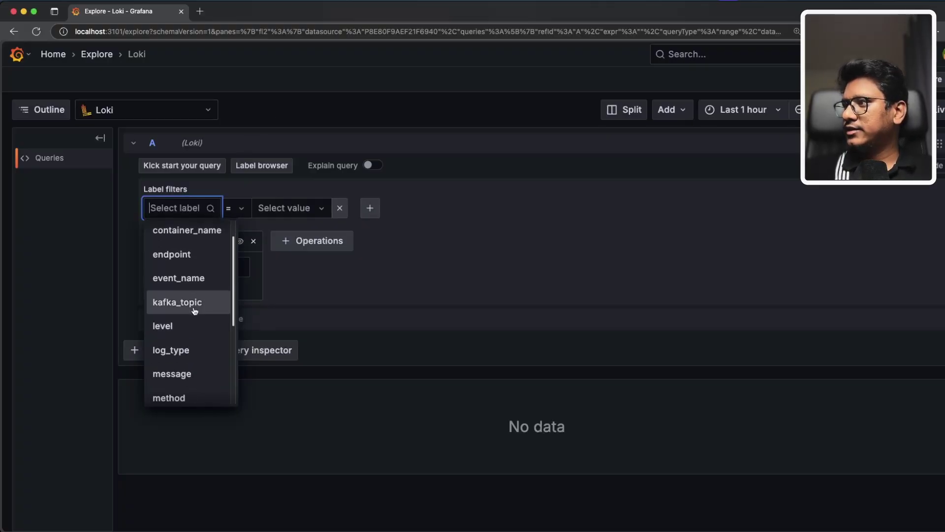
pyautogui.scroll(-1, 195, 310)
pyautogui.scroll(2, 192, 311)
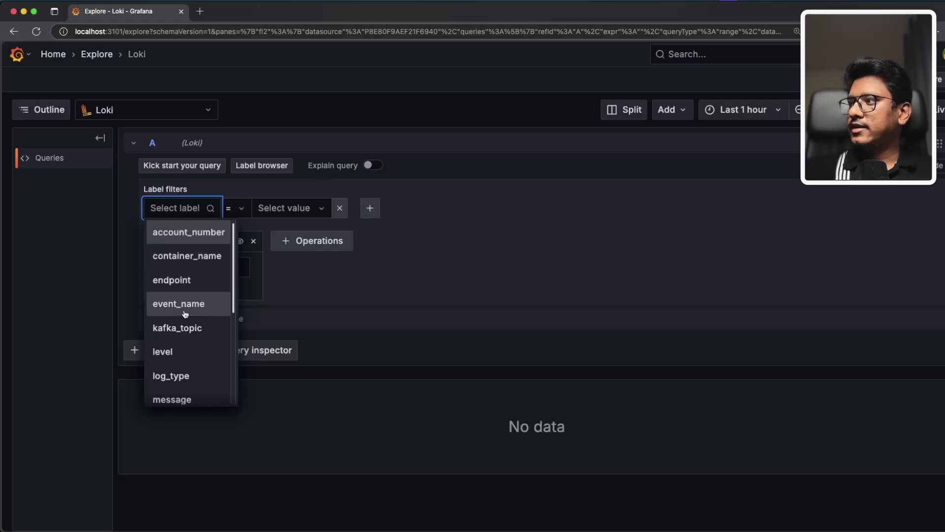
pyautogui.scroll(-4, 185, 325)
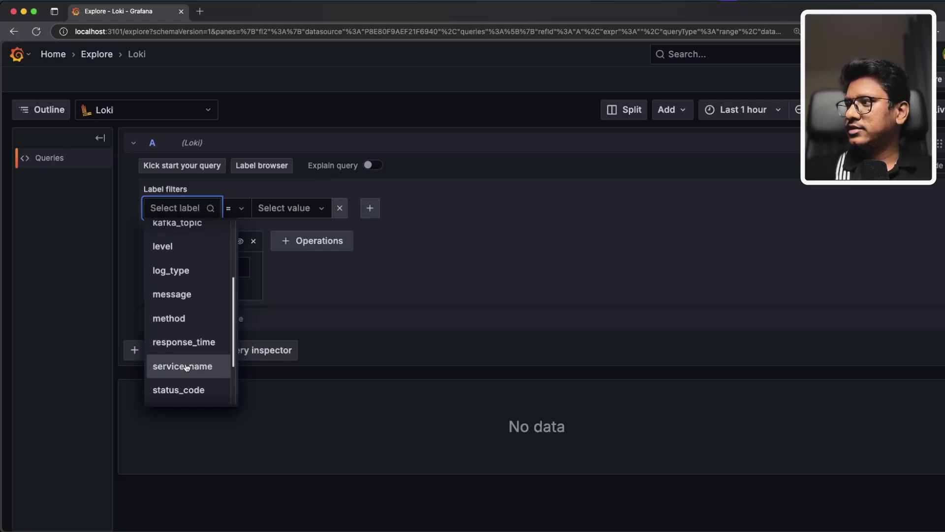
pyautogui.click(187, 368)
pyautogui.click(298, 208)
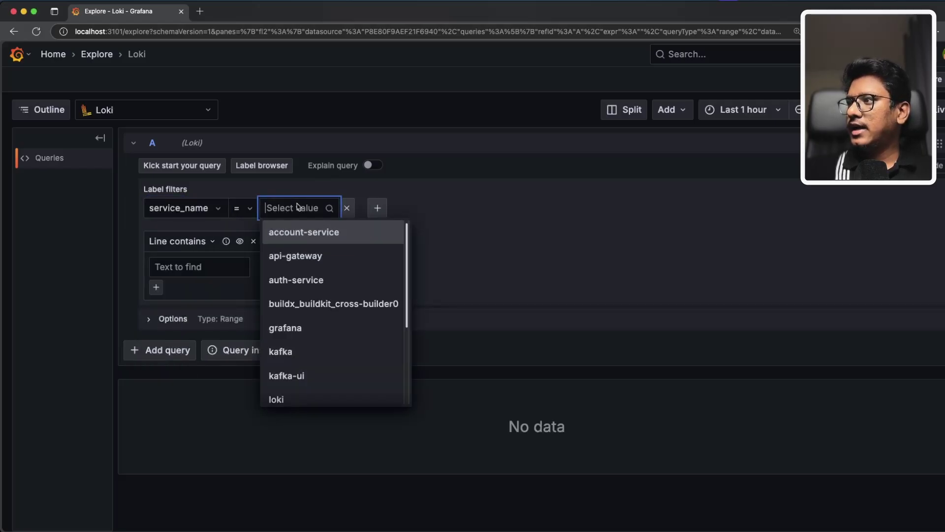
pyautogui.click(317, 260)
pyautogui.click(522, 190)
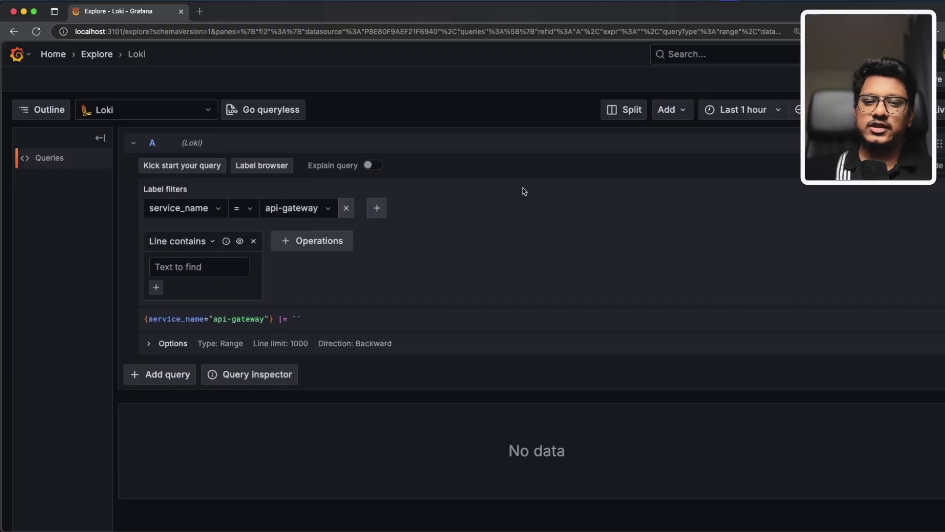
# Step: Set the query's time range to the last 5 minutes and examine the returned api-gateway log lines
pyautogui.click(746, 109)
pyautogui.click(737, 170)
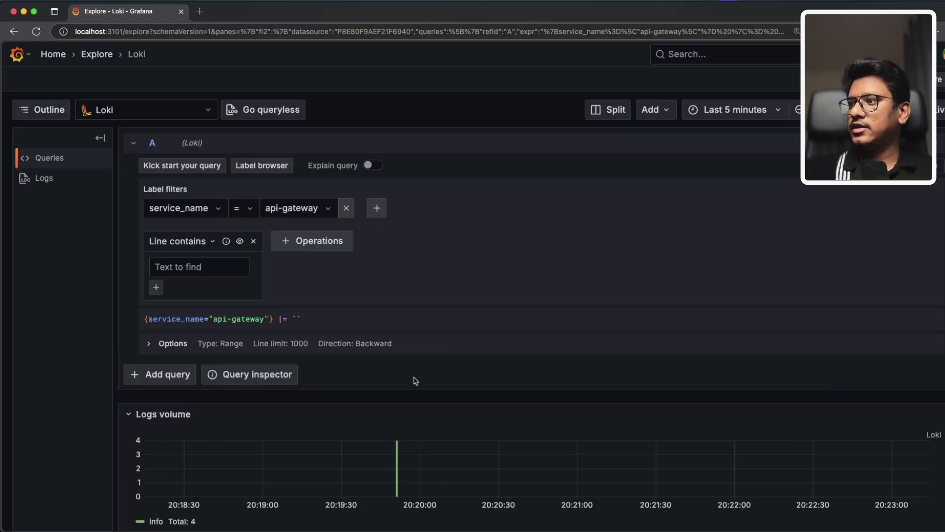
pyautogui.scroll(-5, 415, 380)
pyautogui.moveTo(658, 446); pyautogui.dragTo(694, 448)
pyautogui.click(694, 418)
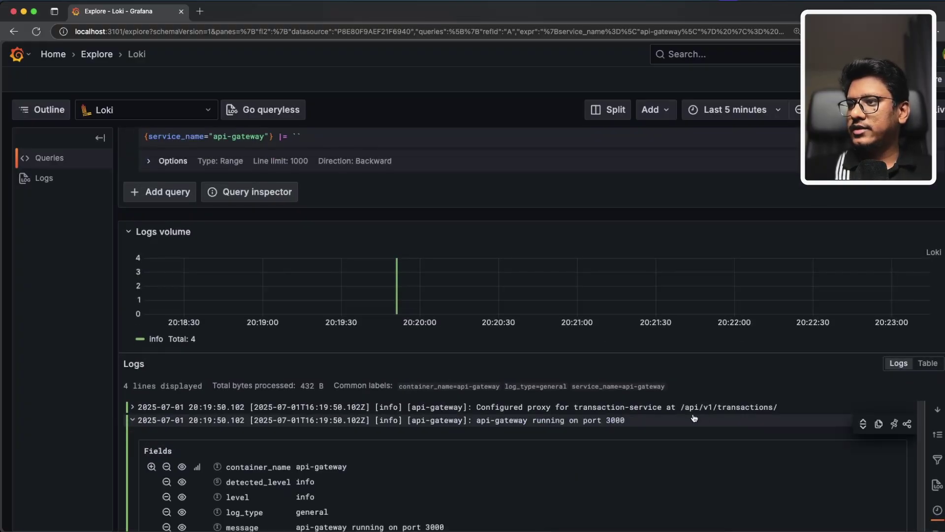
pyautogui.click(638, 421)
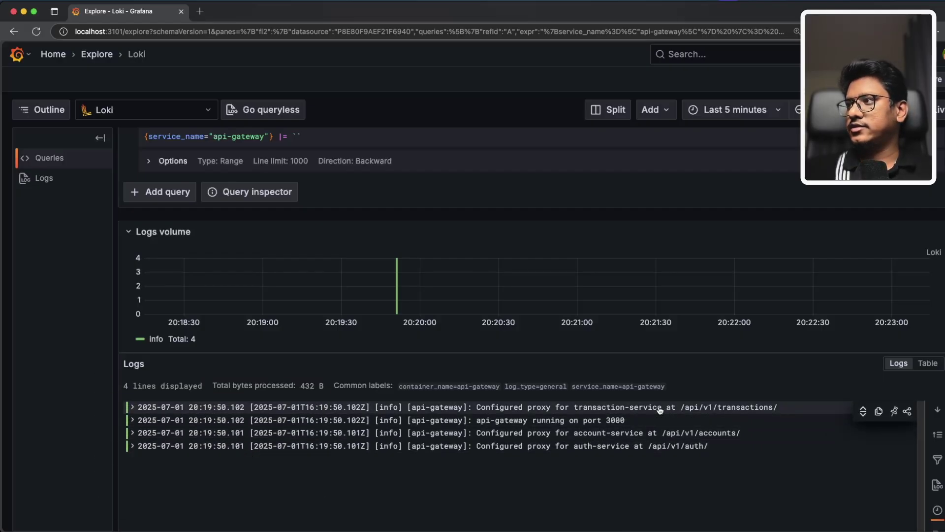
pyautogui.scroll(3, 353, 252)
pyautogui.scroll(1, 252, 192)
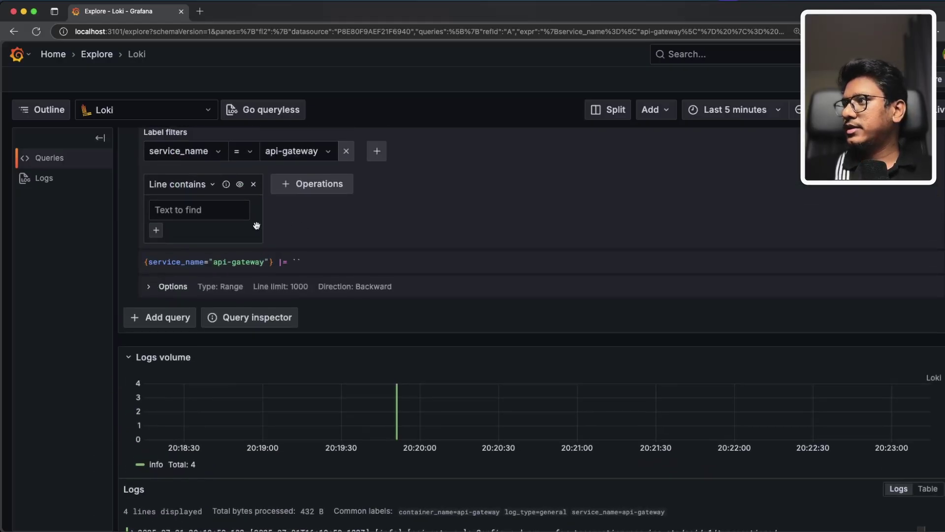
# Step: Change the service_name filter to transaction-service and examine its log volume and log lines
pyautogui.click(319, 155)
pyautogui.scroll(-3, 330, 318)
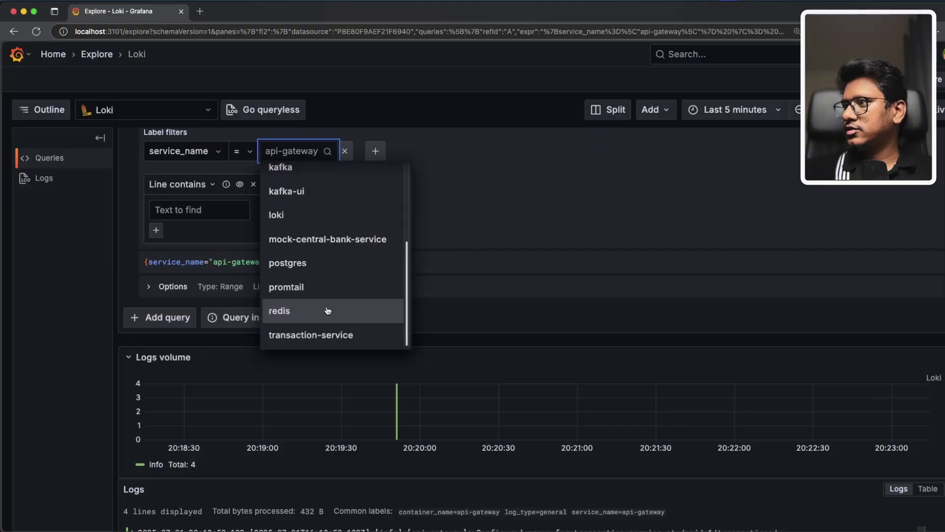
pyautogui.click(327, 335)
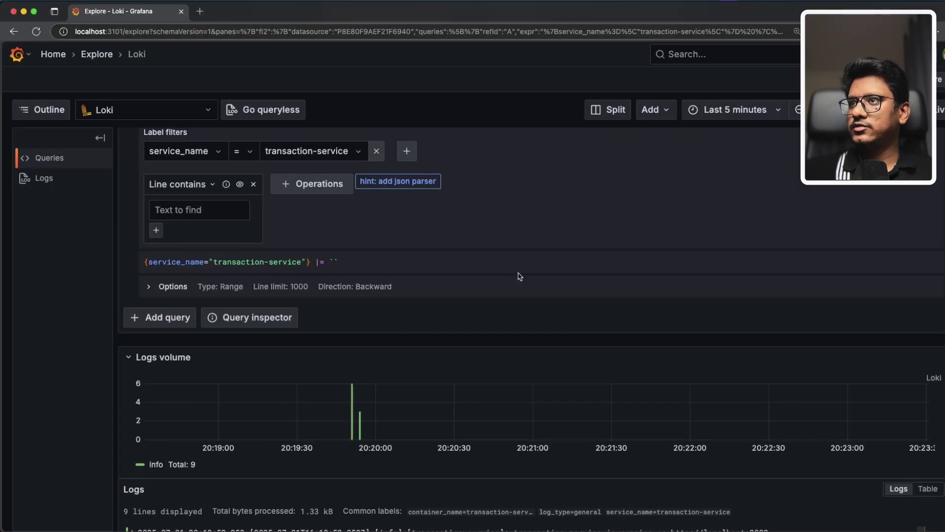
pyautogui.scroll(-4, 516, 274)
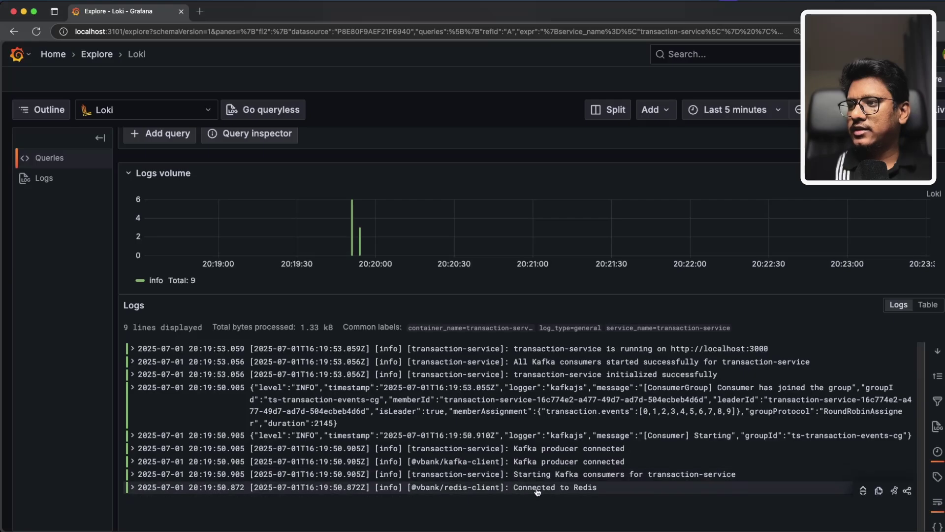
pyautogui.moveTo(523, 351); pyautogui.dragTo(768, 353)
pyautogui.click(744, 333)
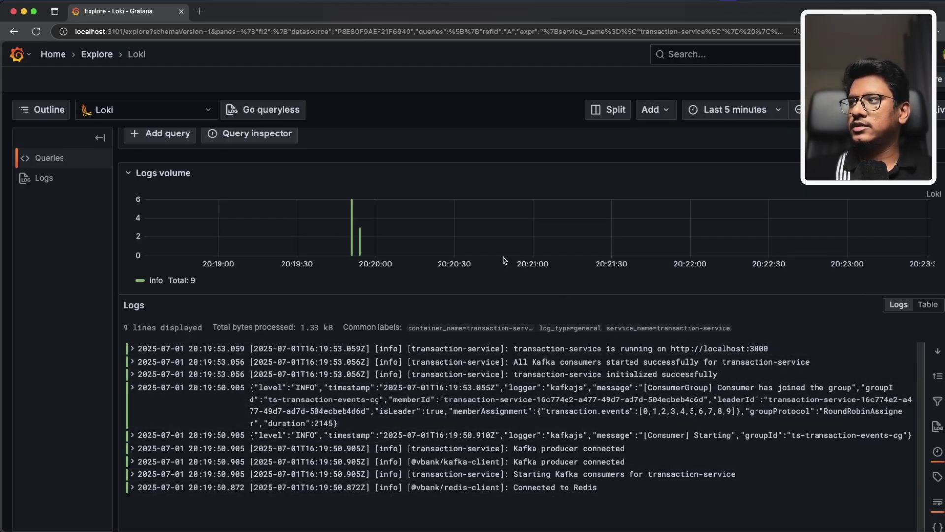
pyautogui.scroll(3, 444, 195)
pyautogui.scroll(2, 491, 313)
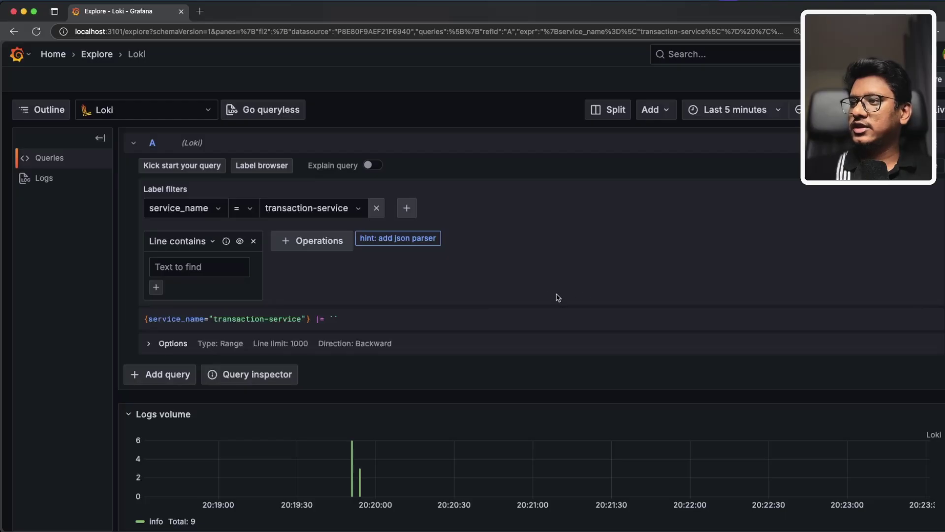
pyautogui.scroll(-2, 558, 297)
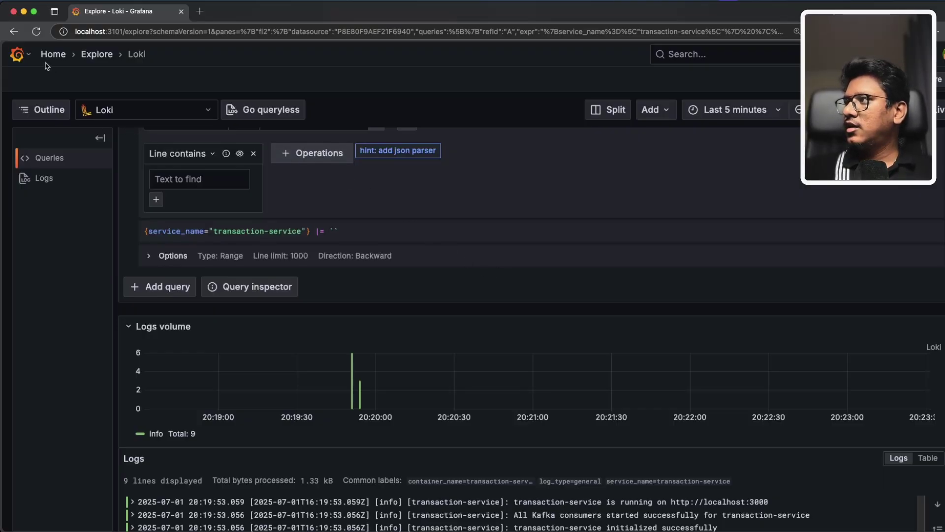
# Step: Bring back the navigation sidebar and open the VBank Observability Dashboard from the dashboards list
pyautogui.click(20, 54)
pyautogui.click(178, 54)
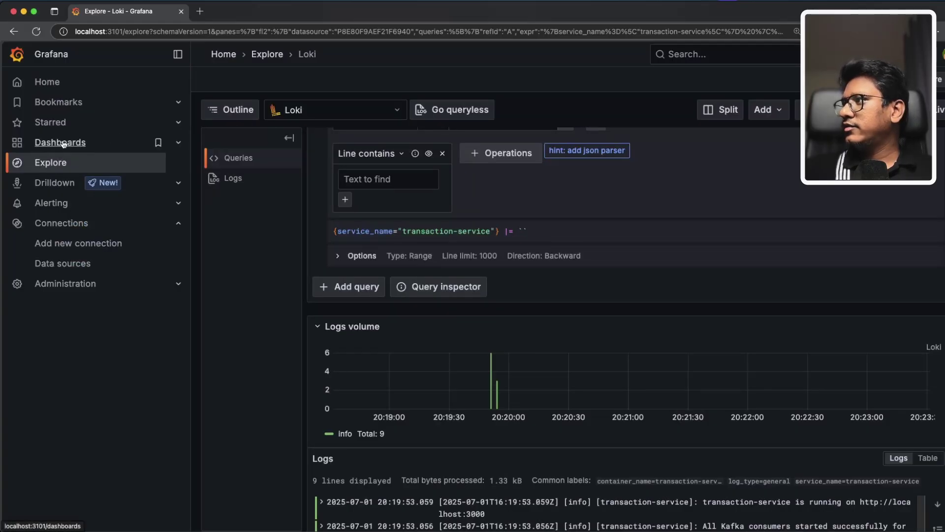
pyautogui.click(60, 142)
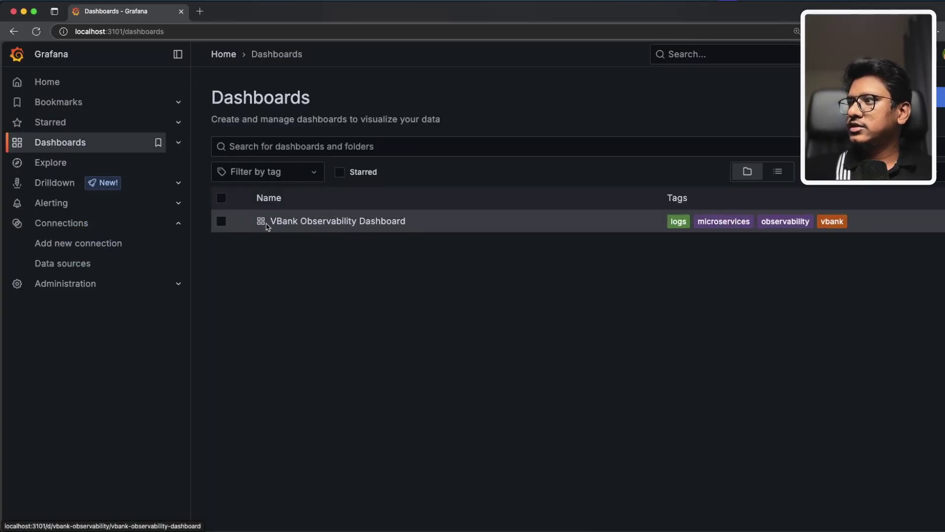
pyautogui.click(375, 225)
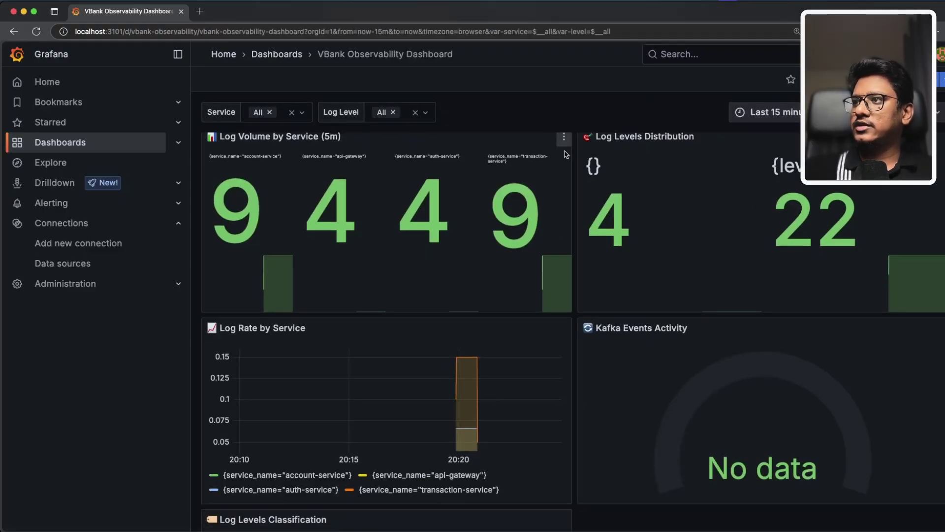
# Step: View the Log Volume by Service (5m) panel's query in edit mode, return to the dashboard, and collapse the navigation sidebar
pyautogui.click(564, 143)
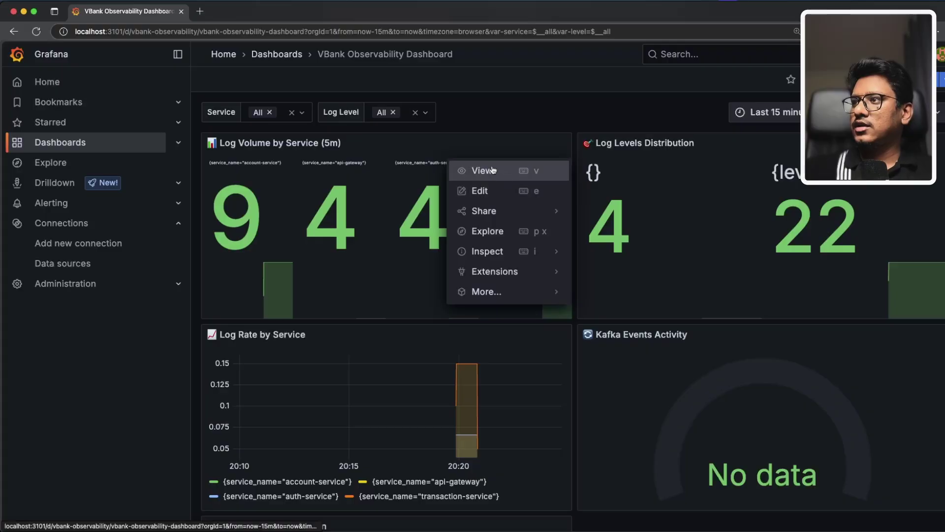
pyautogui.click(491, 192)
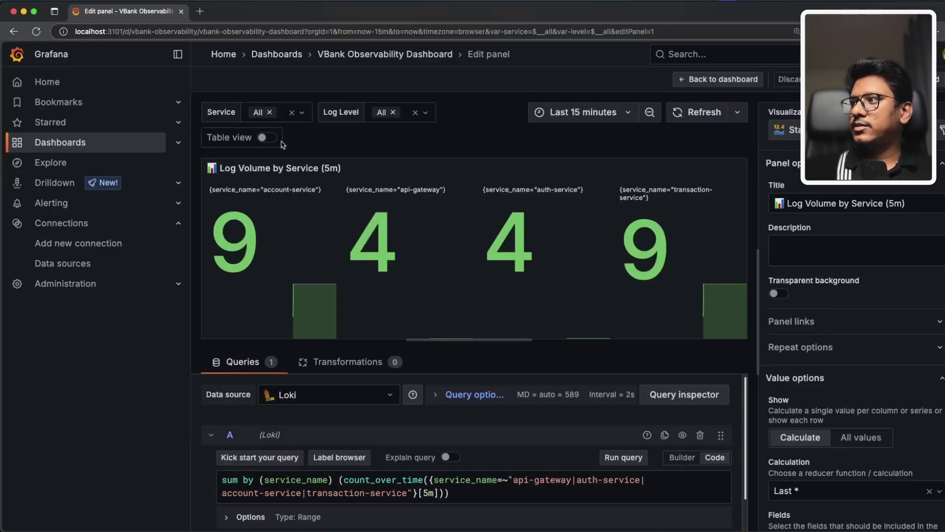
pyautogui.click(88, 148)
pyautogui.click(312, 228)
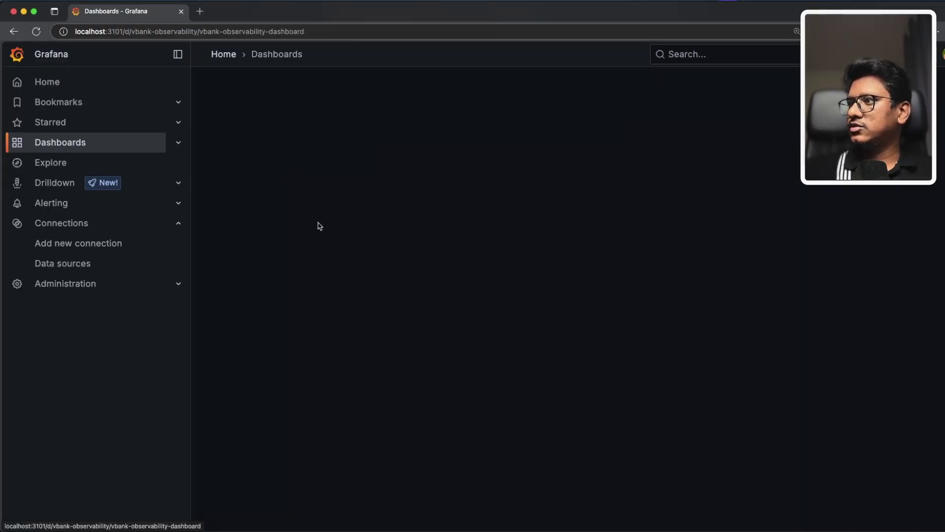
pyautogui.click(178, 55)
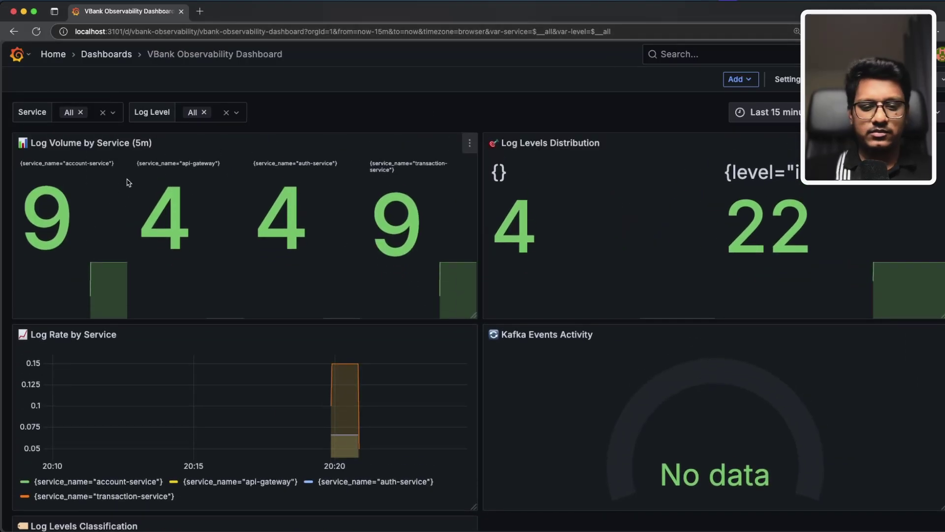
# Step: Examine the per-service log counts in the Log Volume by Service (5m) panel at an enlarged page size
pyautogui.press('super+equal')
pyautogui.press('super+equal')
pyautogui.press('super+equal')
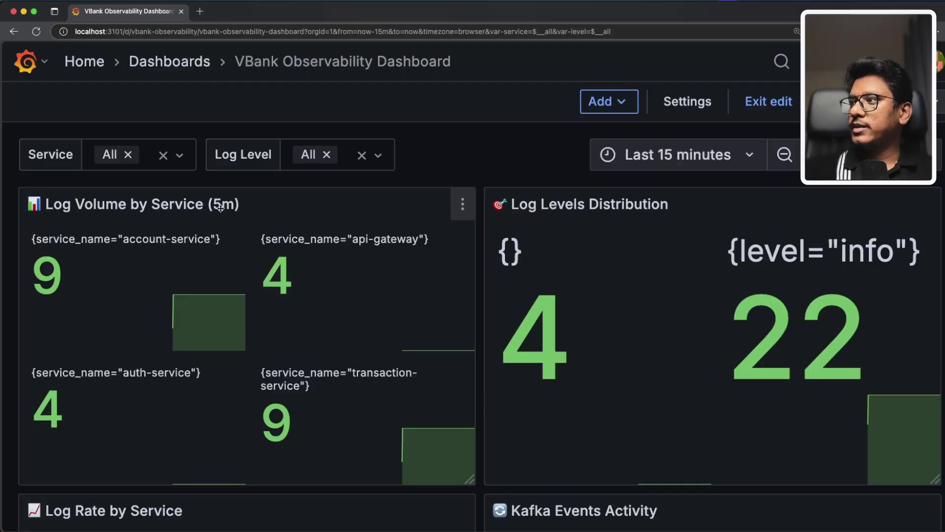
pyautogui.press('super+minus')
pyautogui.press('super+minus')
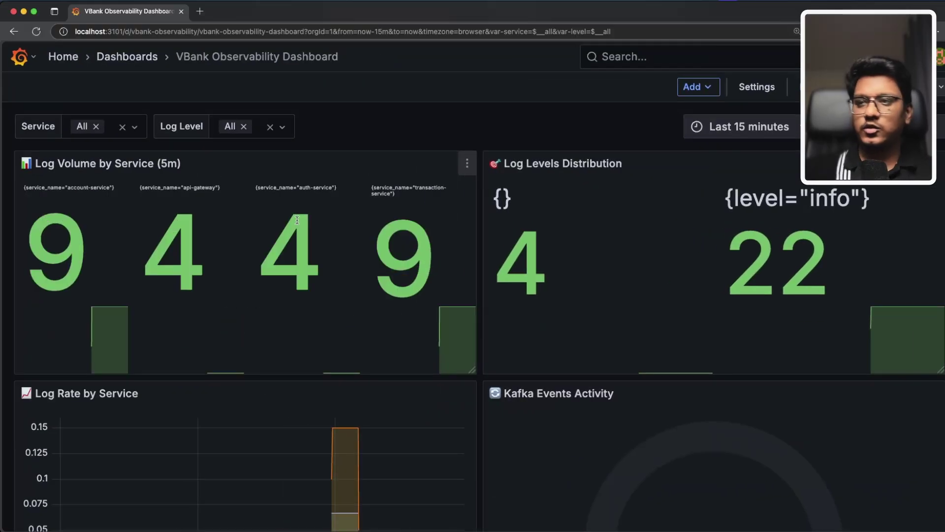
pyautogui.press('super+minus')
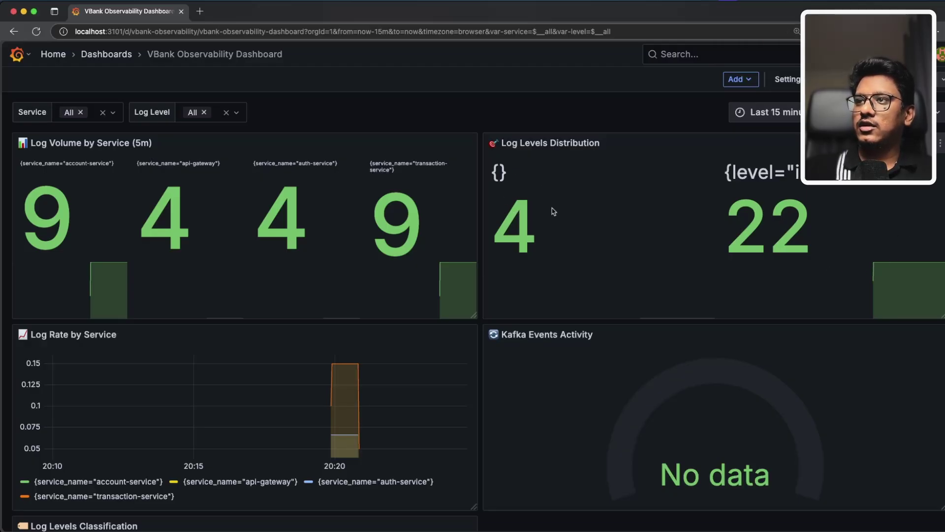
# Step: Examine the Log Levels Distribution counts, including the info level, and the log rate, Kafka events and log classification panels
pyautogui.doubleClick(503, 222)
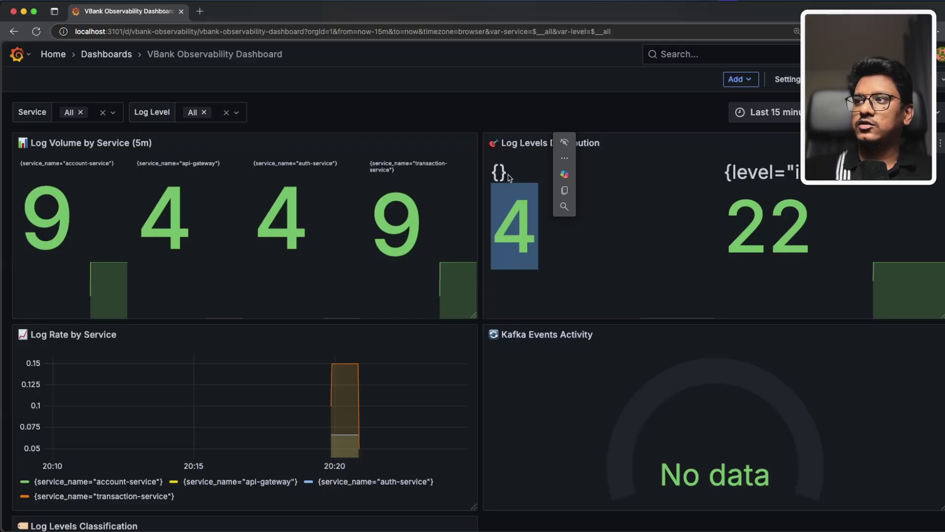
pyautogui.click(739, 217)
pyautogui.moveTo(732, 215); pyautogui.dragTo(806, 212)
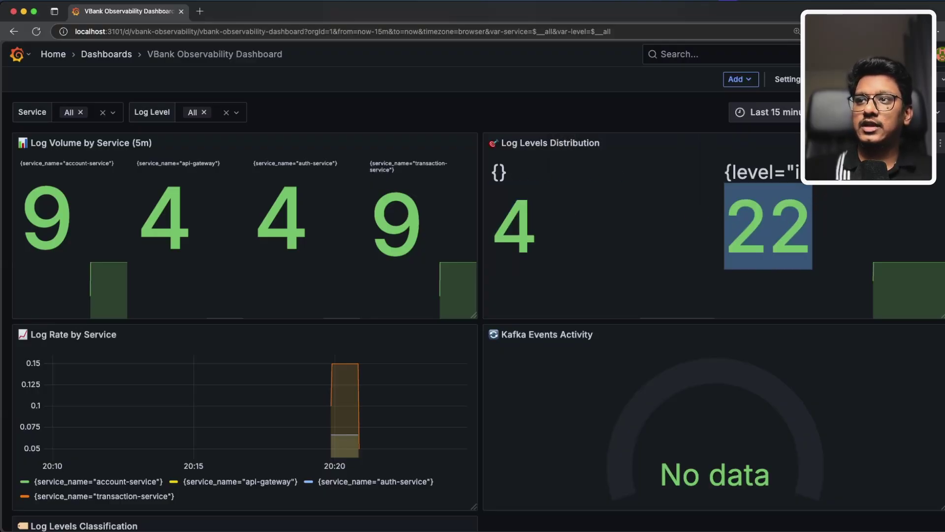
pyautogui.moveTo(795, 173); pyautogui.dragTo(837, 172)
pyautogui.click(627, 257)
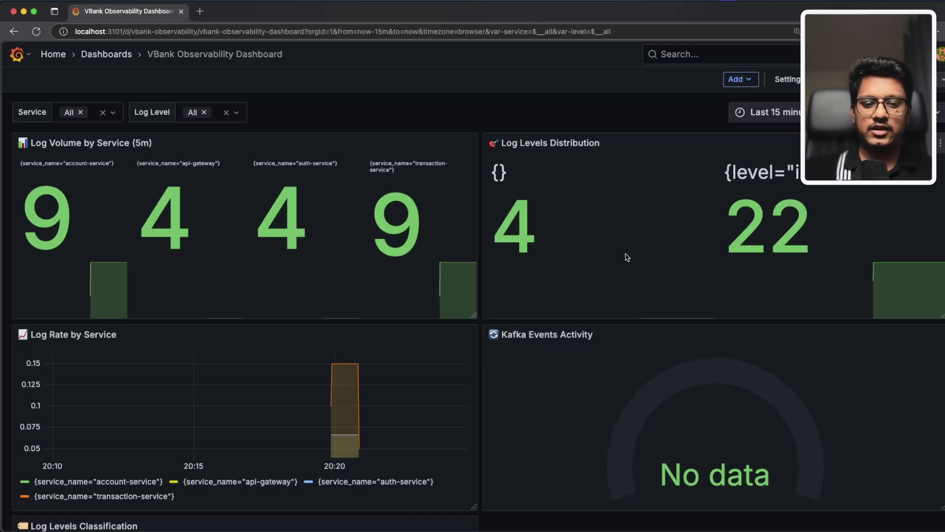
pyautogui.press('super+minus')
pyautogui.scroll(-3, 460, 294)
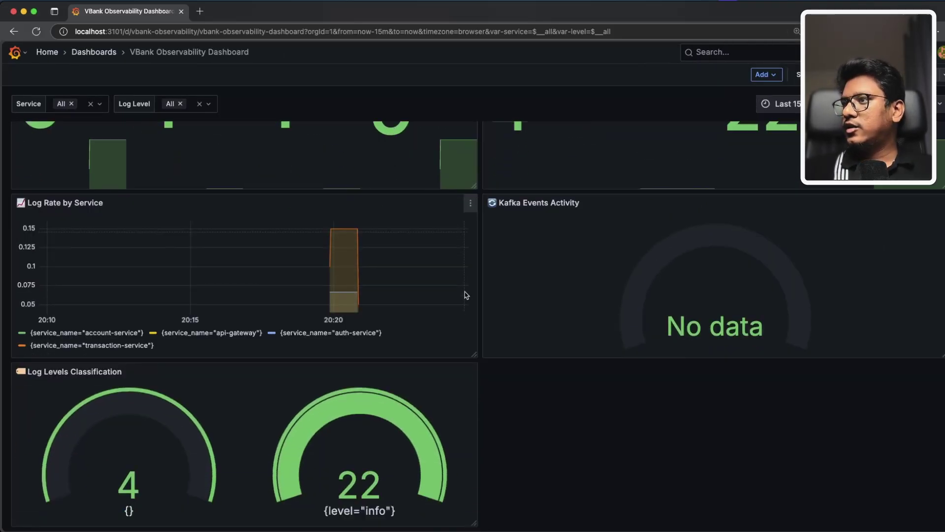
# Step: Review the Log Rate by Service, Kafka Events Activity and Log Levels Classification panels alongside the log counts above them
pyautogui.scroll(-1, 580, 295)
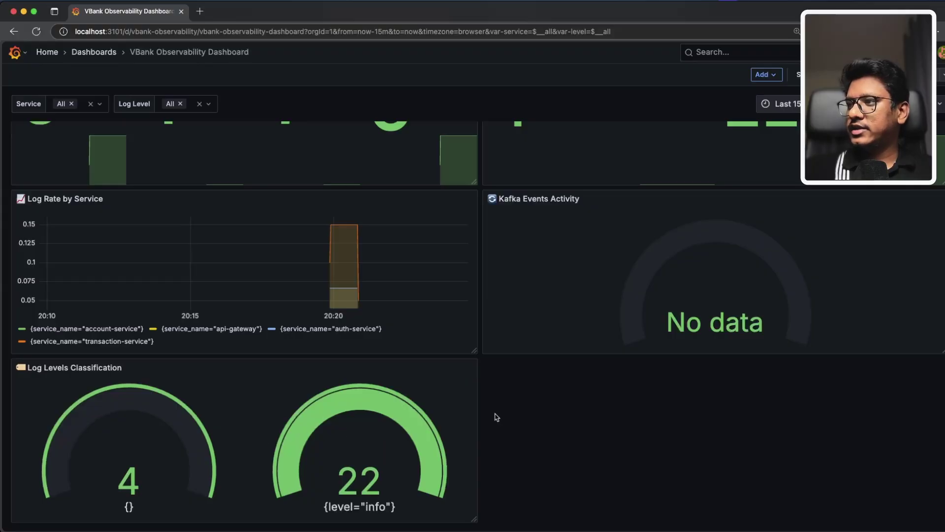
pyautogui.scroll(1, 411, 310)
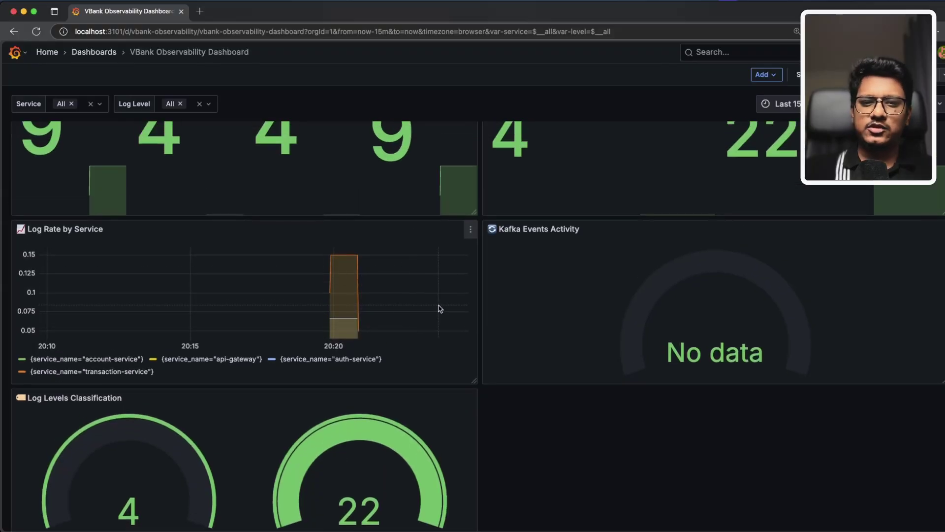
pyautogui.scroll(-1, 709, 462)
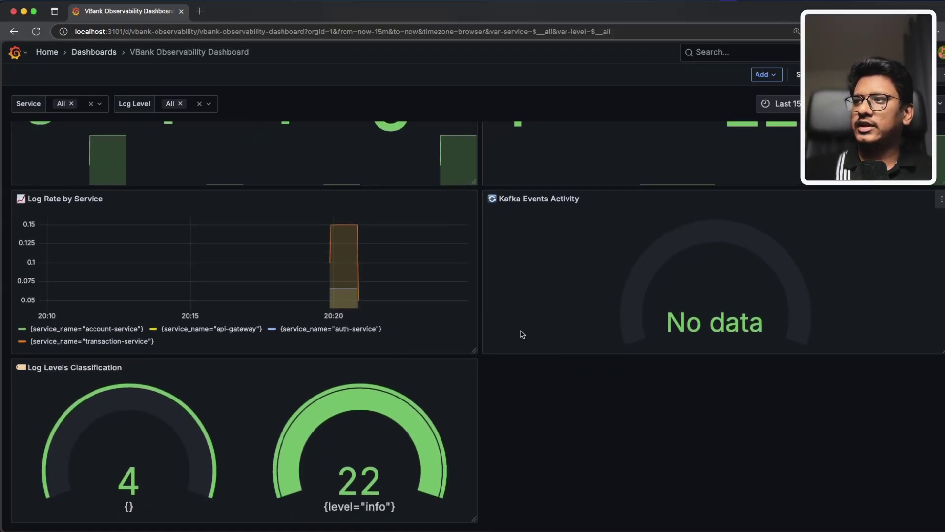
pyautogui.scroll(3, 501, 332)
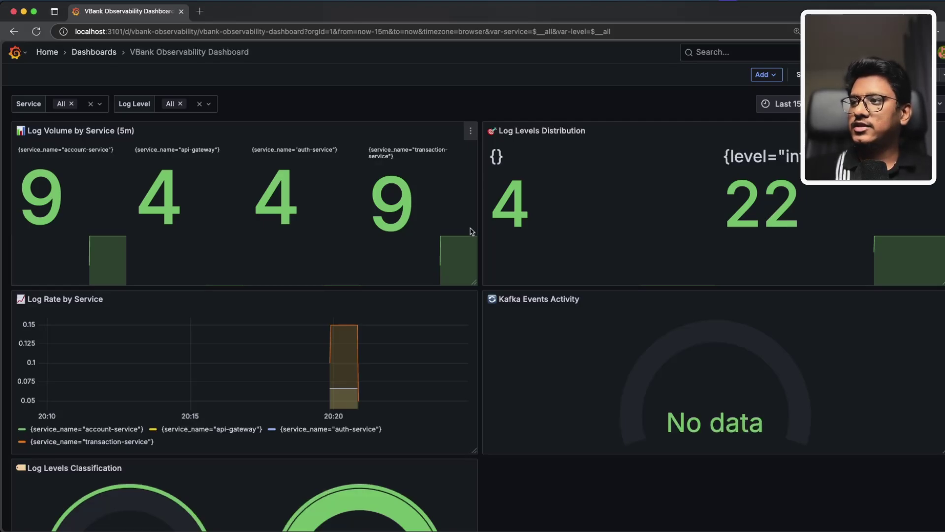
# Step: Switch to the vbank project in the code editor and run the npm end-to-end tests in the e2e-tests terminal
pyautogui.press('super+Tab')
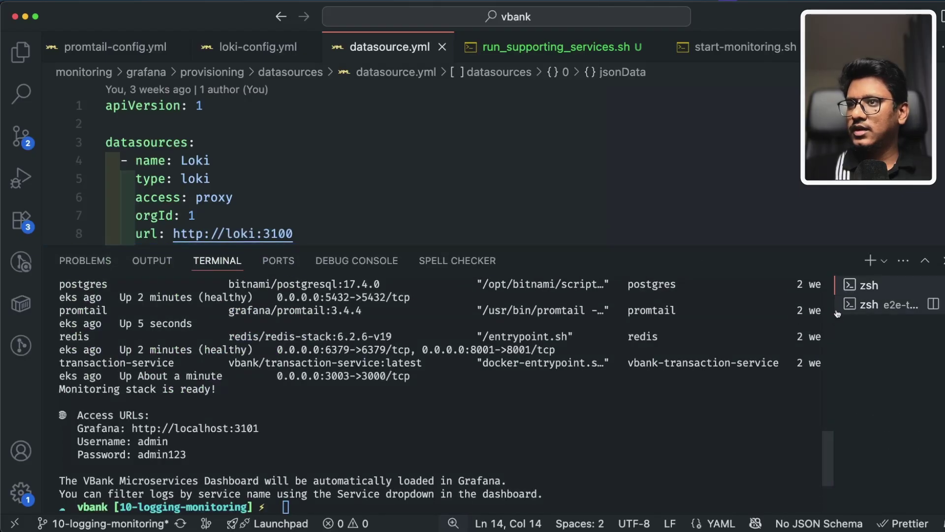
pyautogui.click(884, 306)
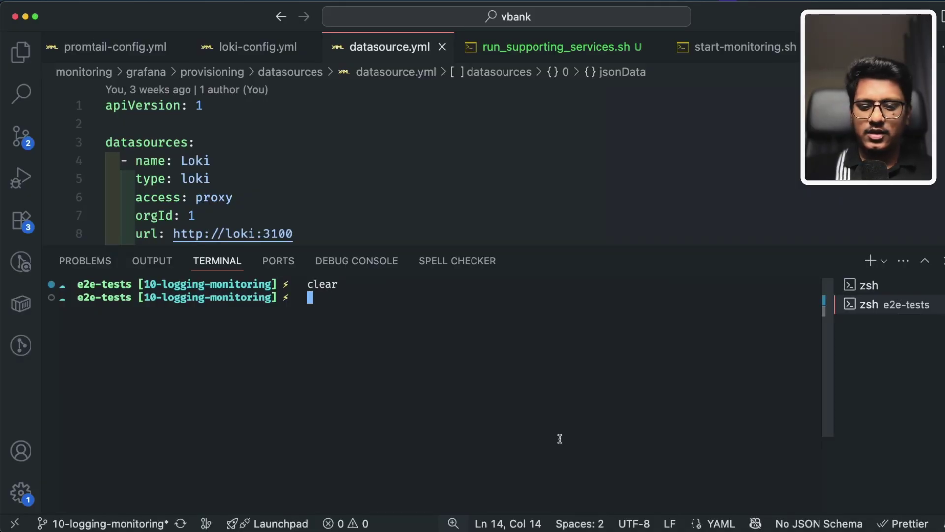
pyautogui.write('npm')
pyautogui.press('Right')
pyautogui.press('Return')
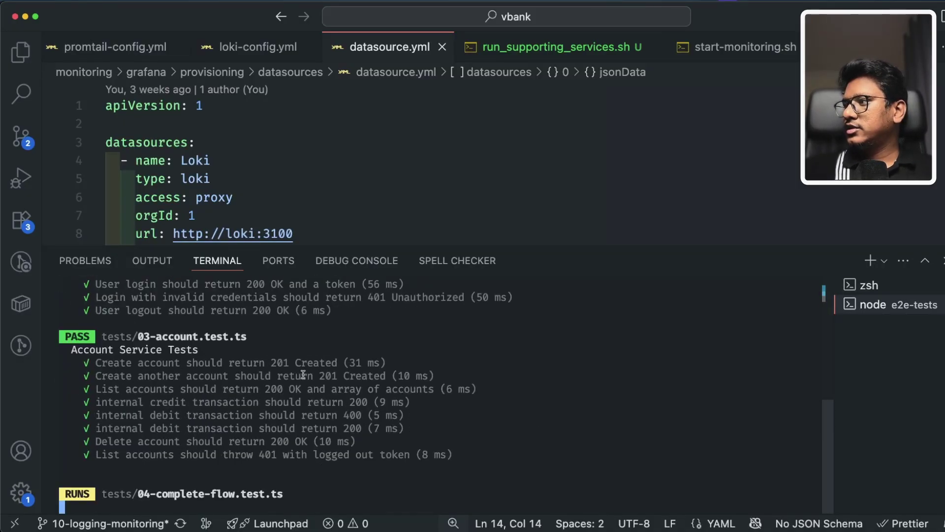
# Step: Read the end-to-end test results from the health check suite through the complete-flow suite to the summary of passed tests
pyautogui.scroll(5, 304, 374)
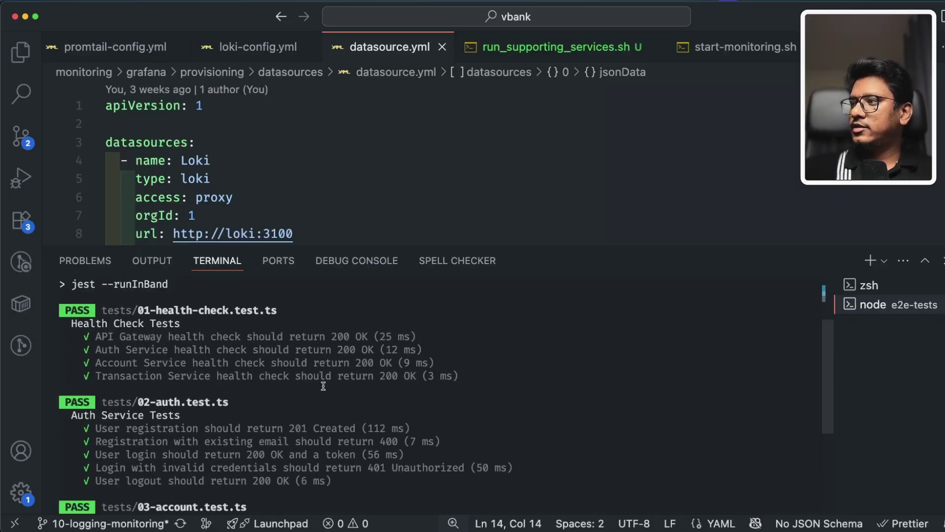
pyautogui.scroll(1, 295, 379)
pyautogui.scroll(-1, 275, 372)
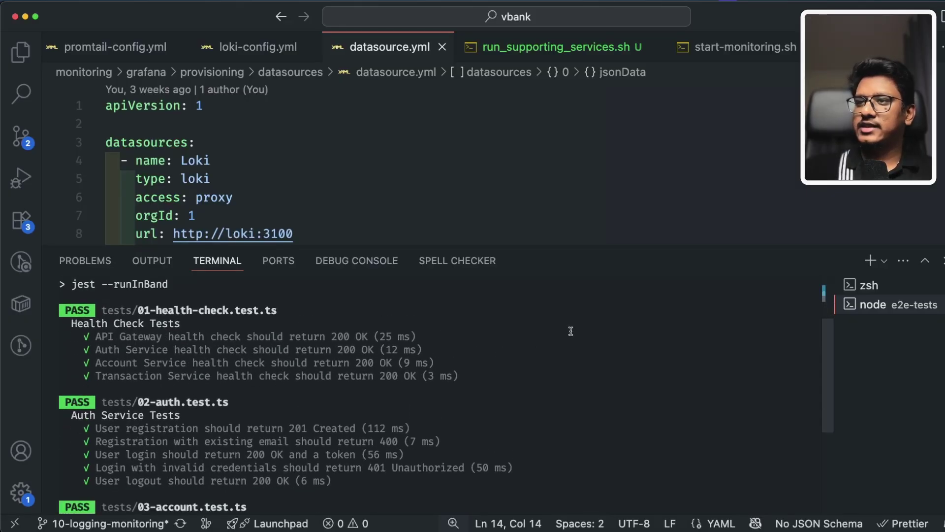
pyautogui.scroll(-6, 438, 379)
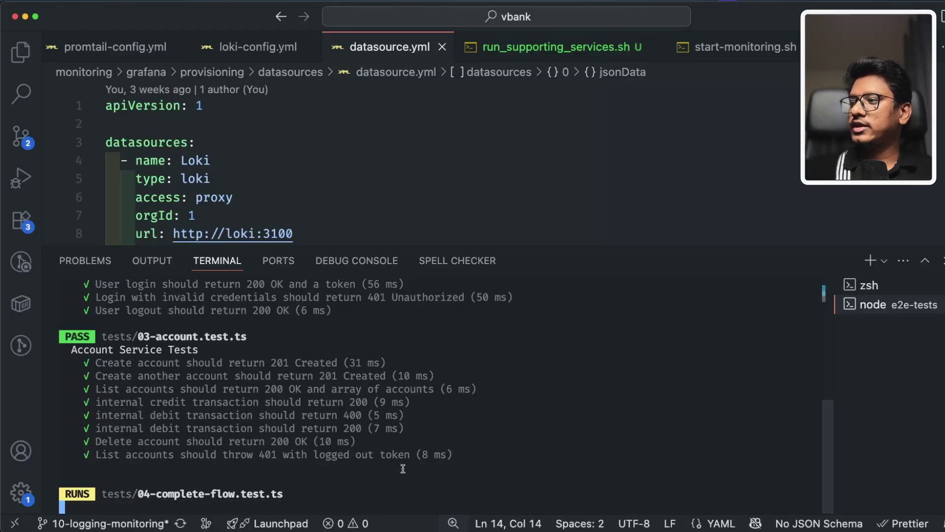
pyautogui.scroll(2, 512, 392)
pyautogui.scroll(3, 512, 392)
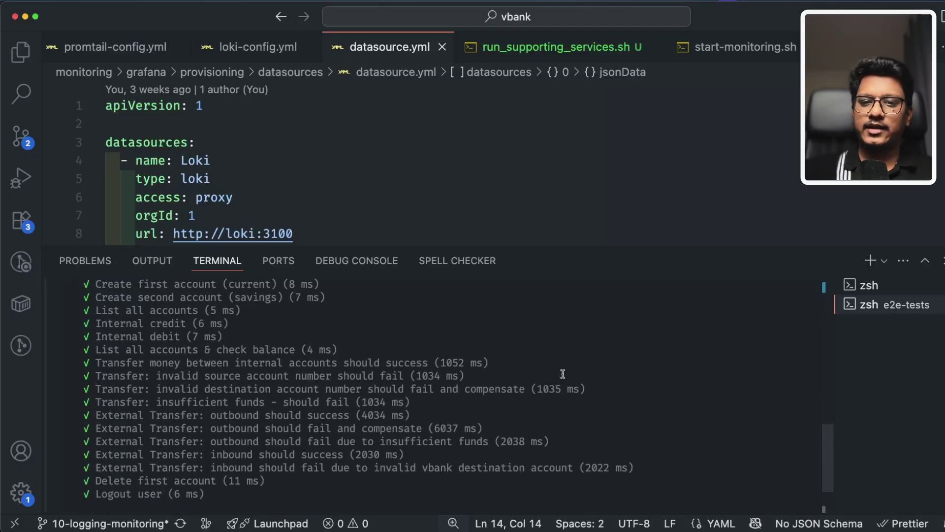
pyautogui.scroll(-2, 148, 443)
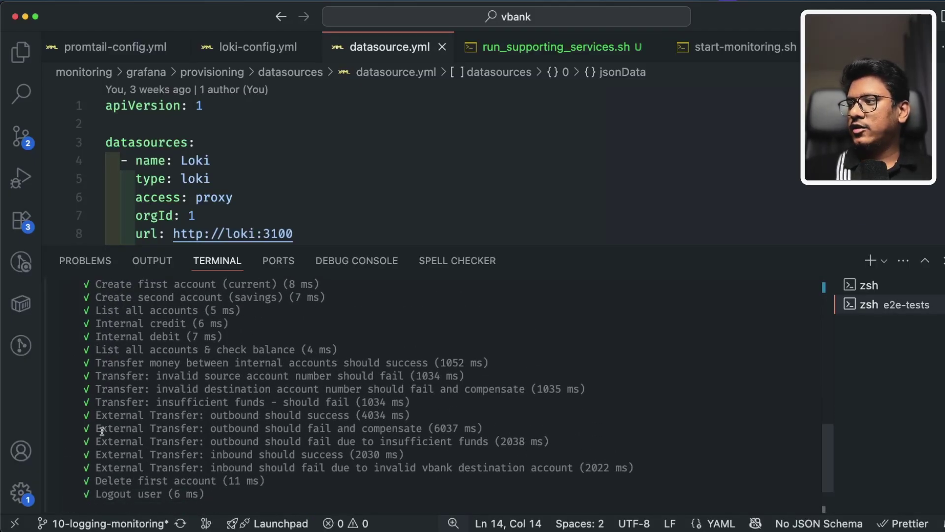
pyautogui.scroll(-3, 303, 367)
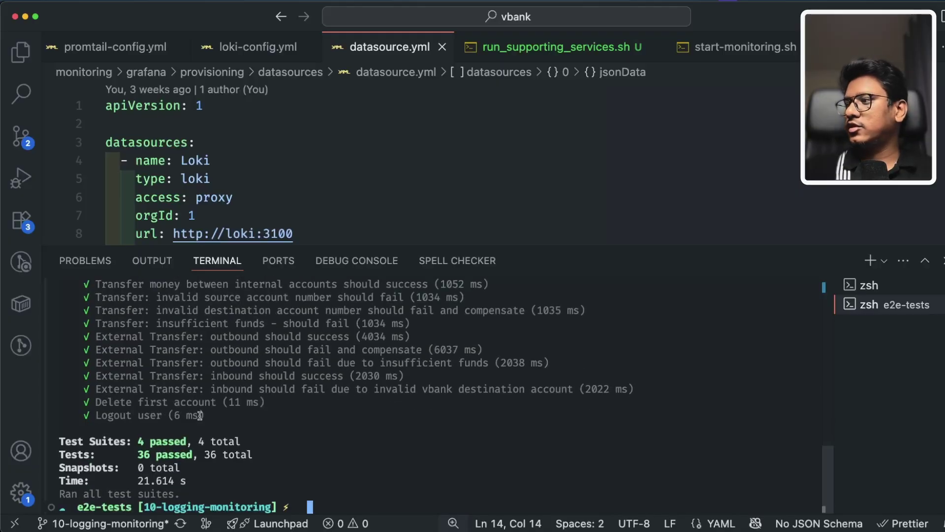
pyautogui.moveTo(138, 454); pyautogui.dragTo(195, 454)
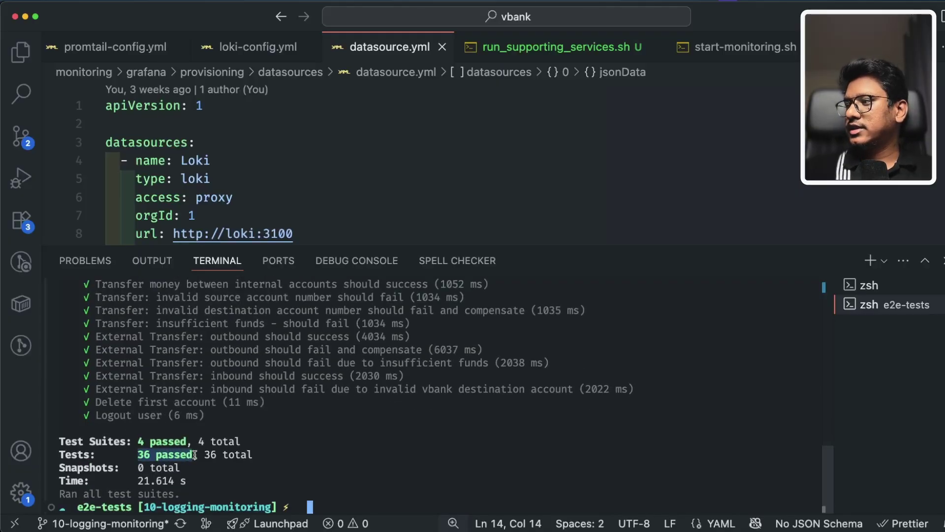
pyautogui.click(352, 449)
# Step: Switch back to Grafana and examine the refreshed dashboard panels, enlarging the page to read the log counts and returning to 110% zoom
pyautogui.press('super+Tab')
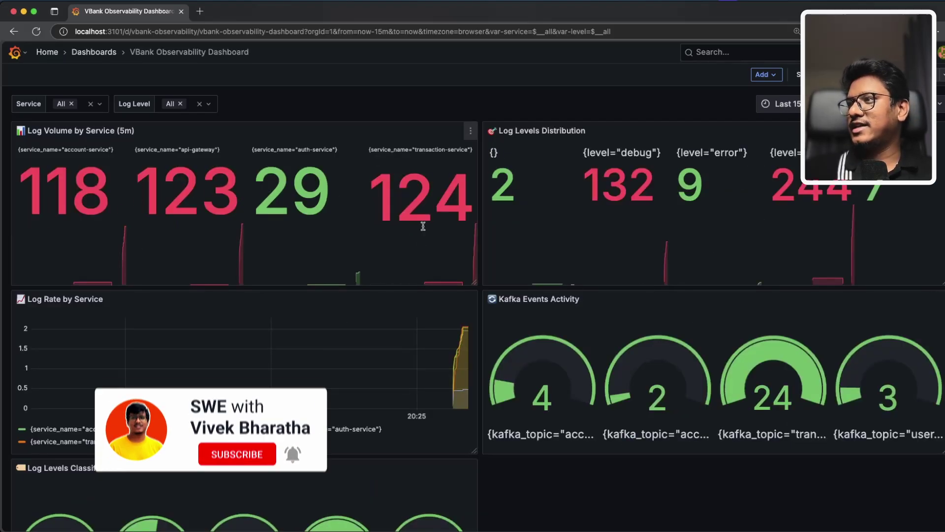
pyautogui.scroll(-2, 599, 332)
pyautogui.scroll(2, 324, 209)
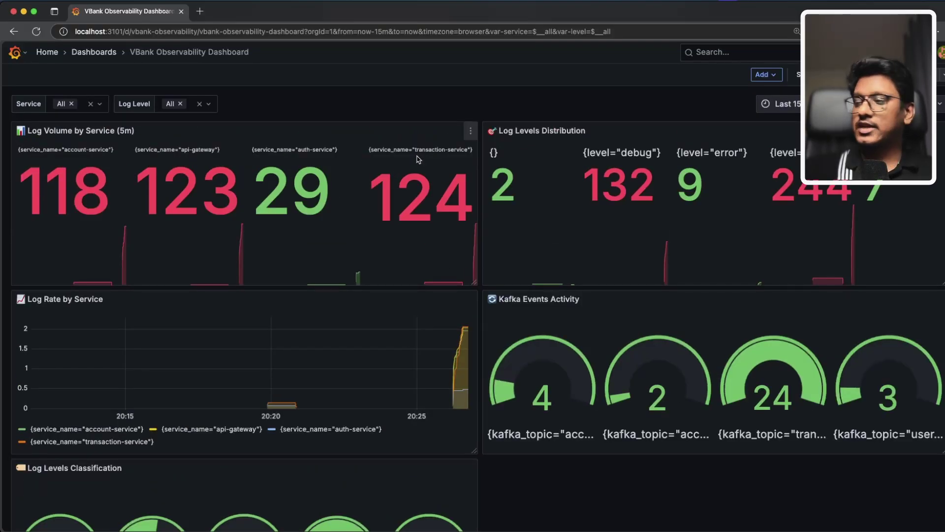
pyautogui.press('super+equal')
pyautogui.press('super+equal')
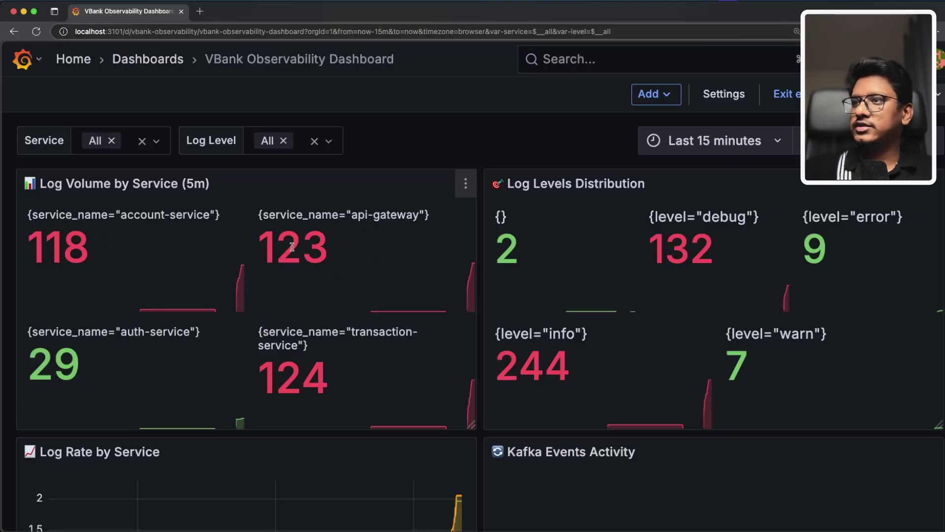
pyautogui.press('super+0')
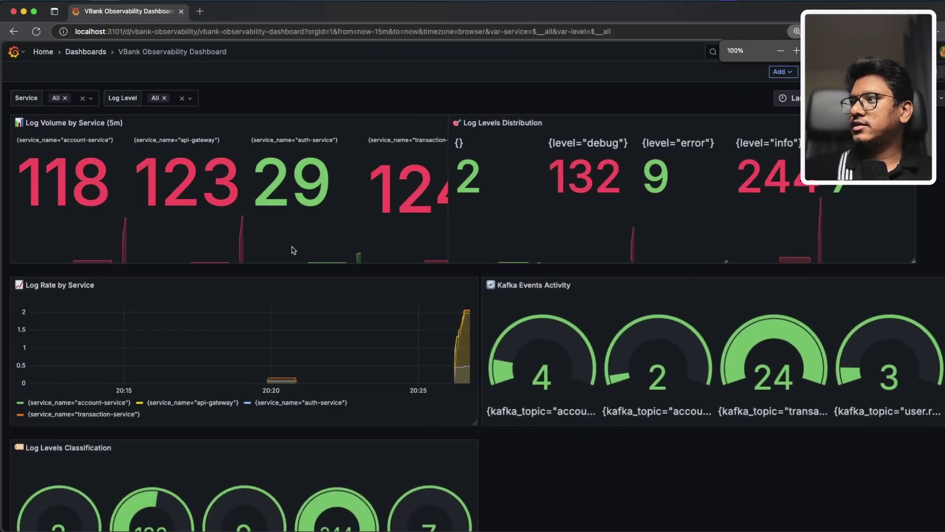
pyautogui.press('super+equal')
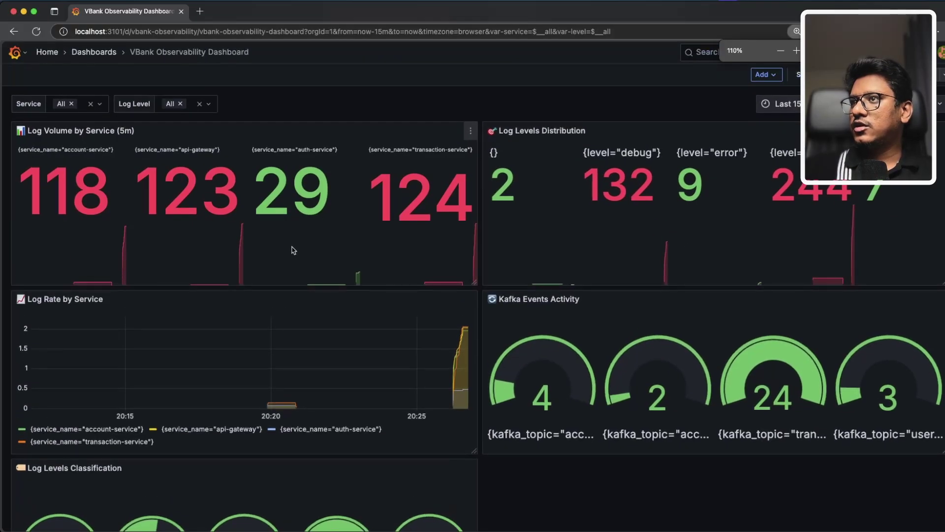
# Step: Set the dashboard's time range to the last 5 minutes and highlight the transaction-service count in the Log Volume panel
pyautogui.click(782, 103)
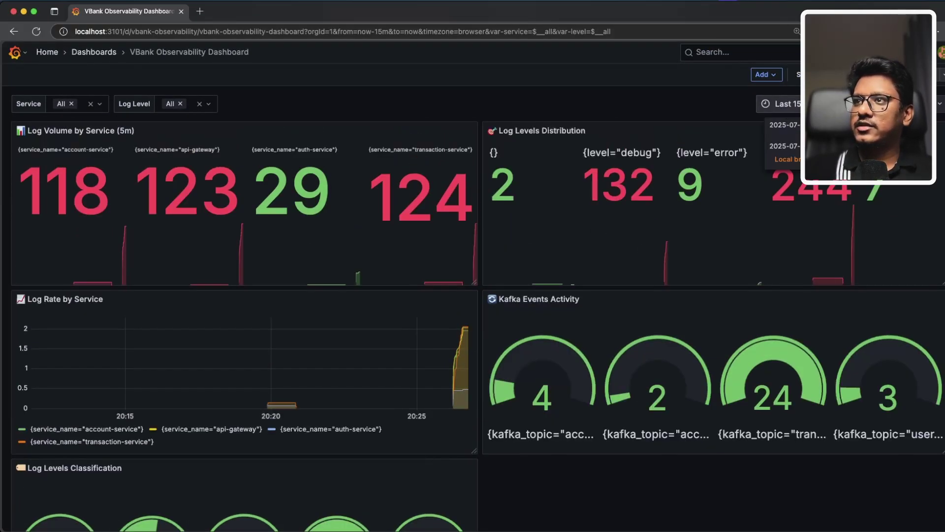
pyautogui.click(787, 157)
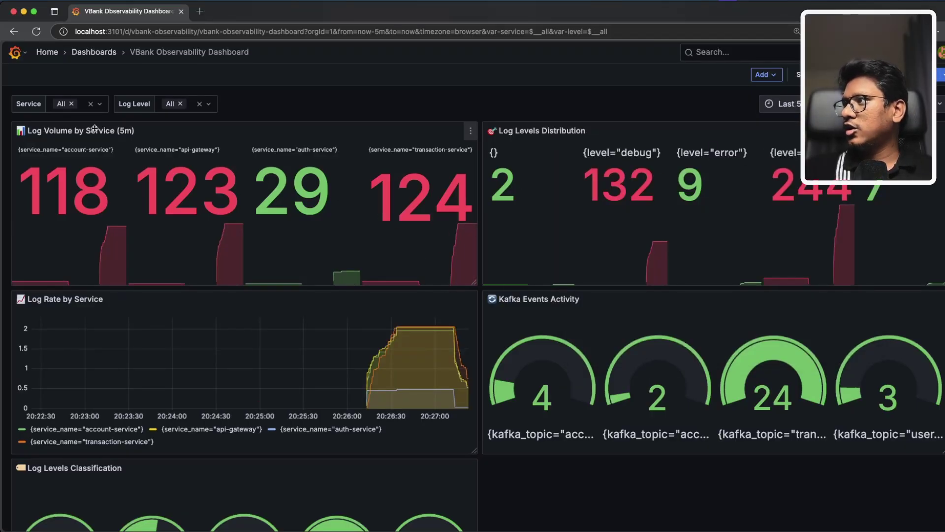
pyautogui.moveTo(384, 191); pyautogui.dragTo(477, 191)
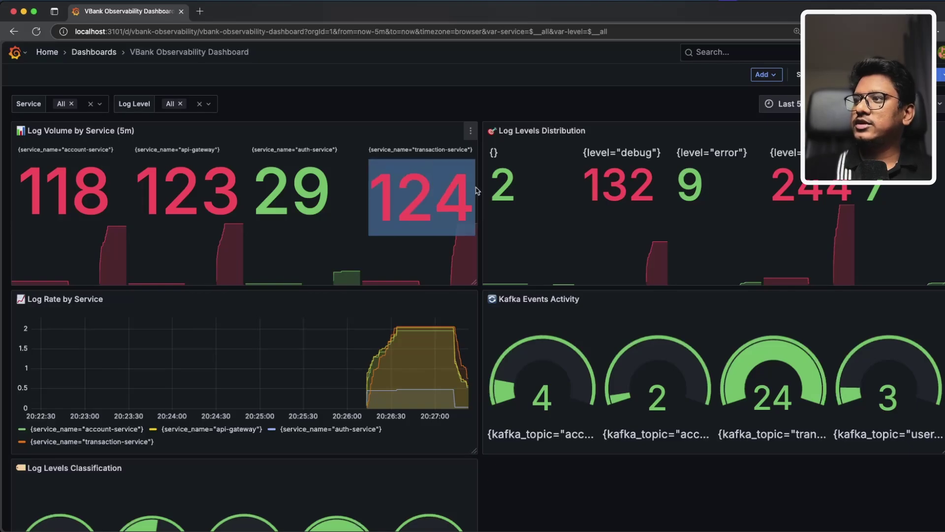
# Step: Open the Log Volume by Service (5m) panel for editing and find its Thresholds settings
pyautogui.click(471, 130)
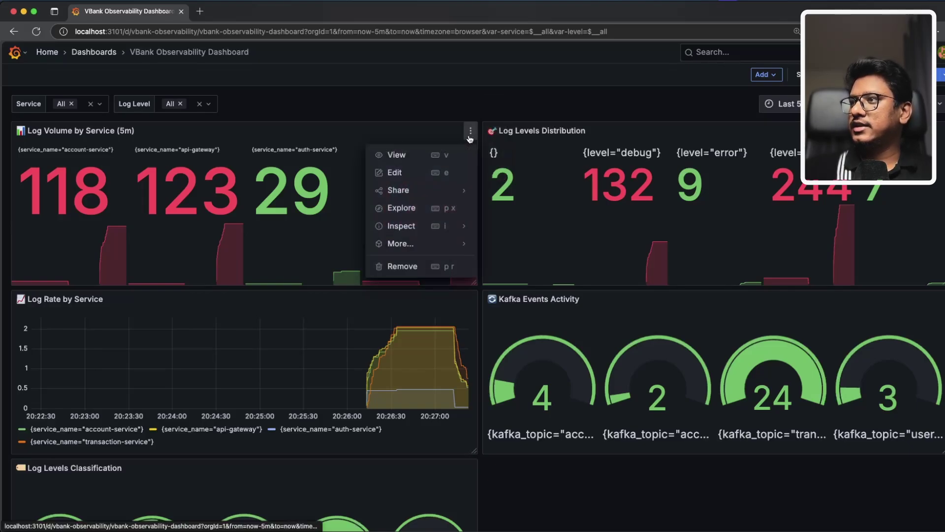
pyautogui.click(401, 176)
pyautogui.scroll(-2, 833, 389)
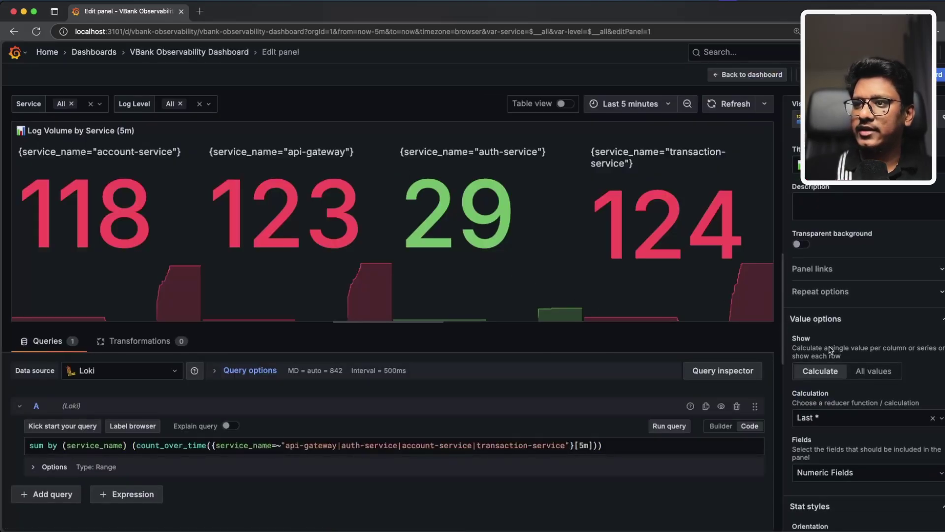
pyautogui.scroll(-10, 833, 388)
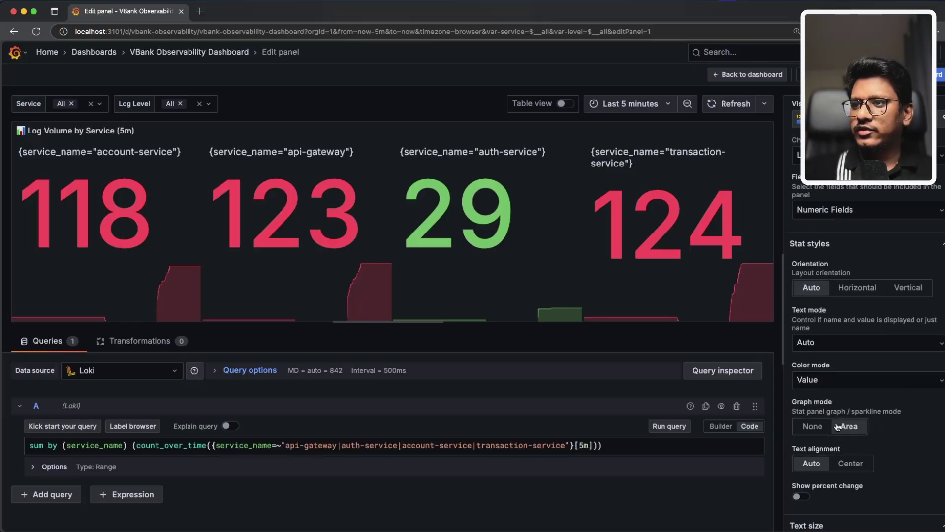
pyautogui.scroll(-7, 907, 388)
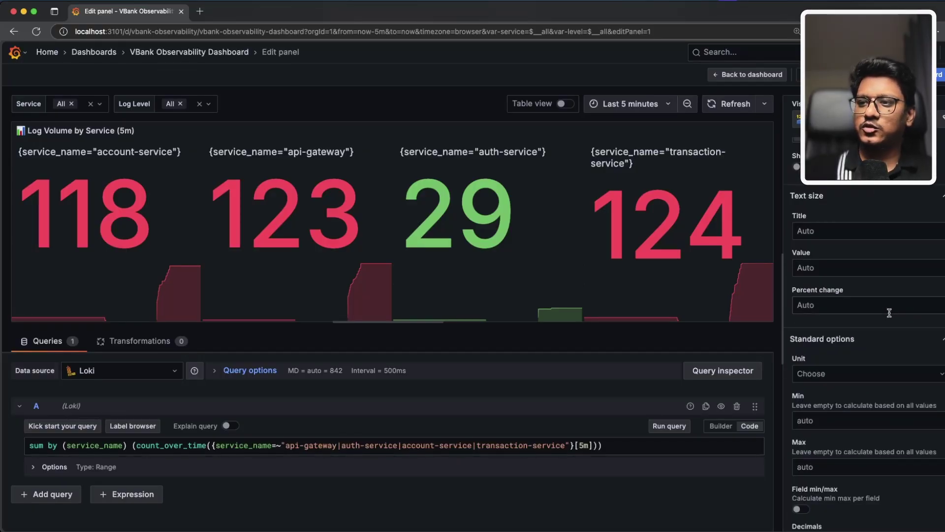
pyautogui.scroll(-10, 843, 321)
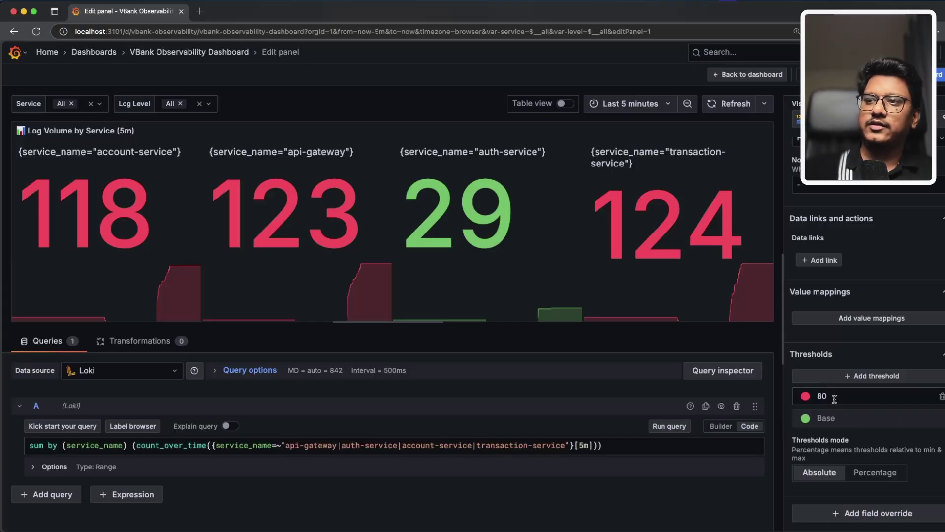
# Step: Set the red threshold of the Log Volume by Service (5m) panel to 200
pyautogui.click(834, 397)
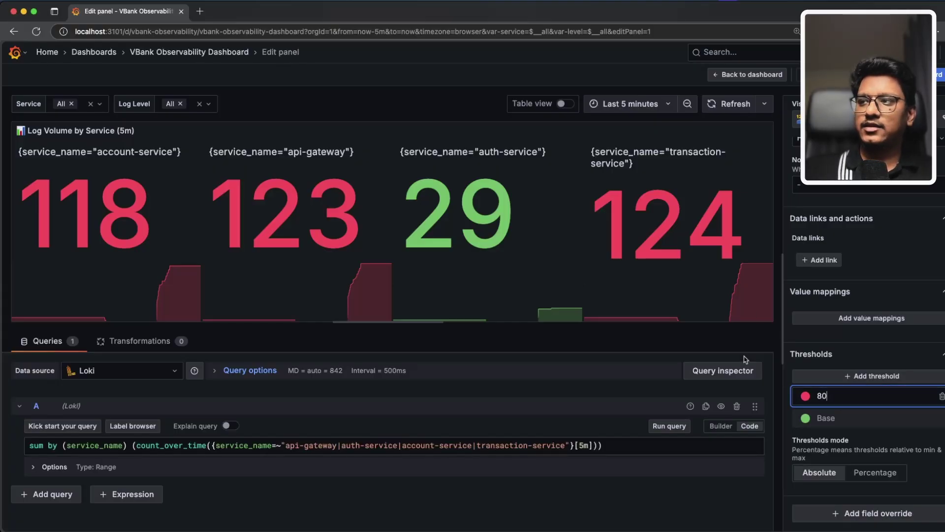
pyautogui.moveTo(843, 398); pyautogui.dragTo(790, 399)
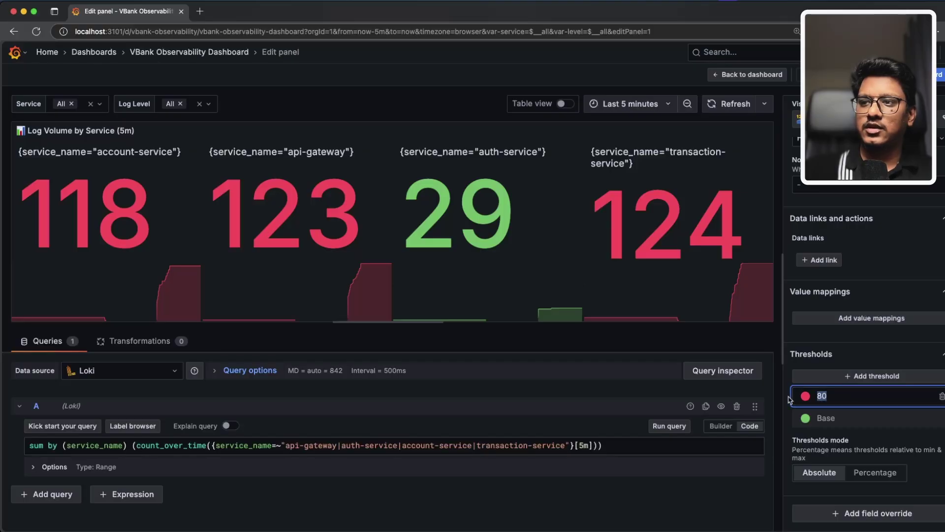
pyautogui.write('200')
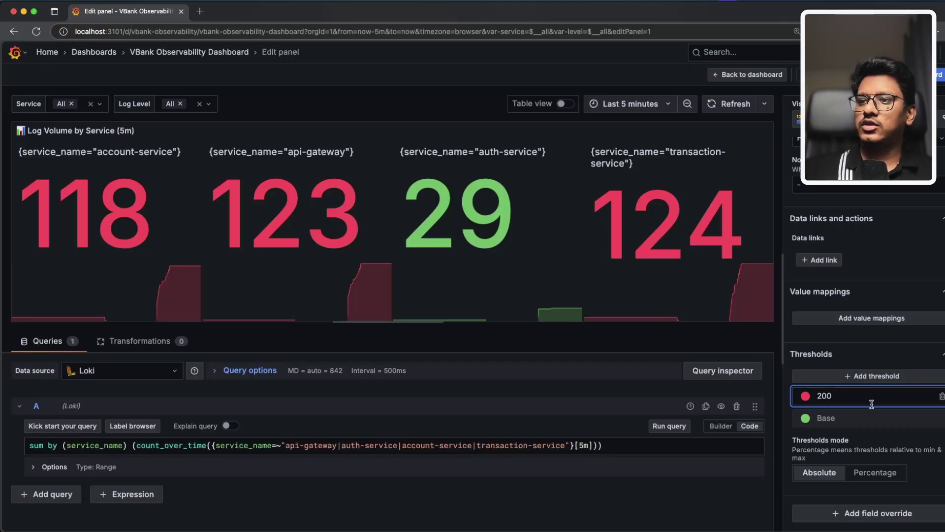
pyautogui.click(908, 430)
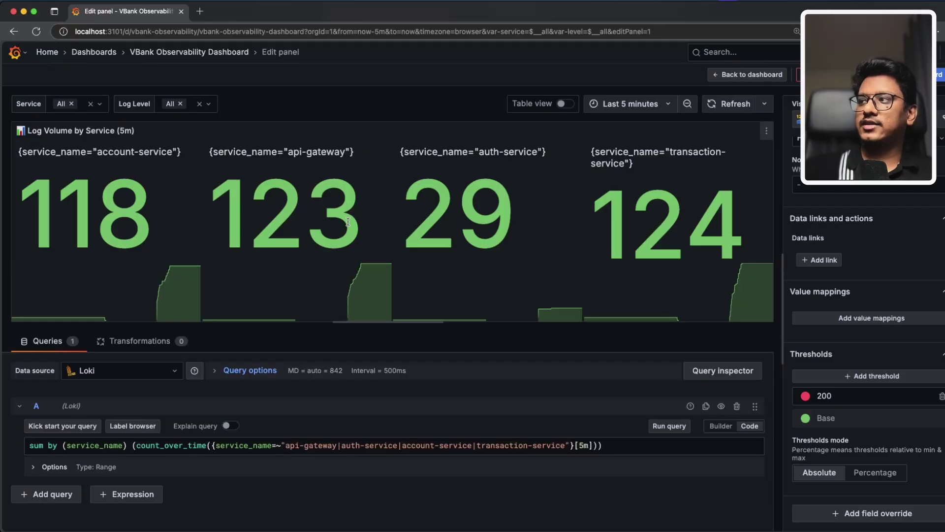
# Step: Change the panel's red threshold to 120
pyautogui.moveTo(846, 394); pyautogui.dragTo(770, 401)
pyautogui.write('120')
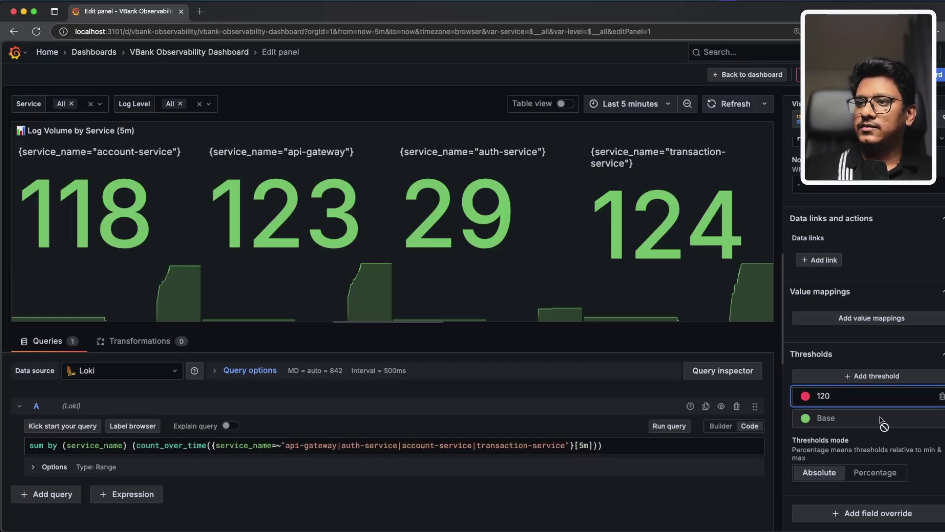
pyautogui.click(894, 433)
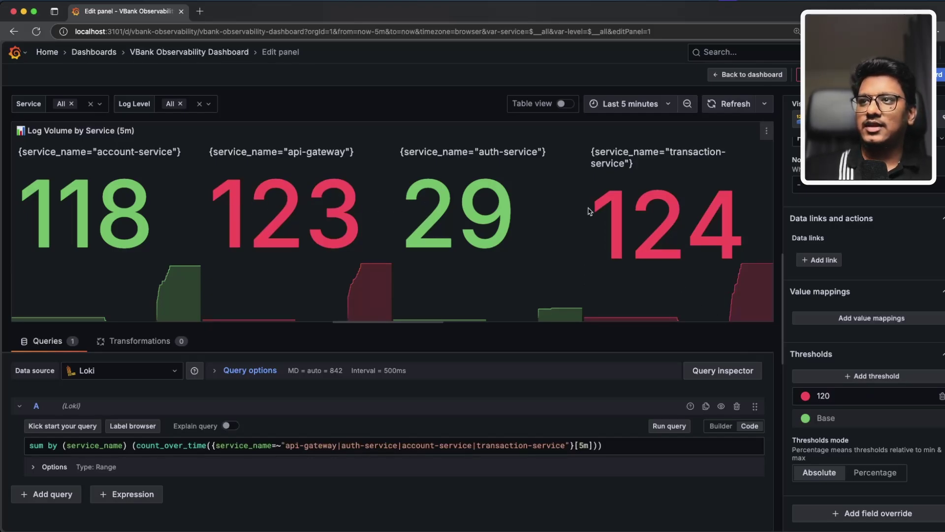
# Step: Try to save the panel edit and return to the VBank Observability Dashboard
pyautogui.hotkey('ctrl', 's')
pyautogui.click(560, 245)
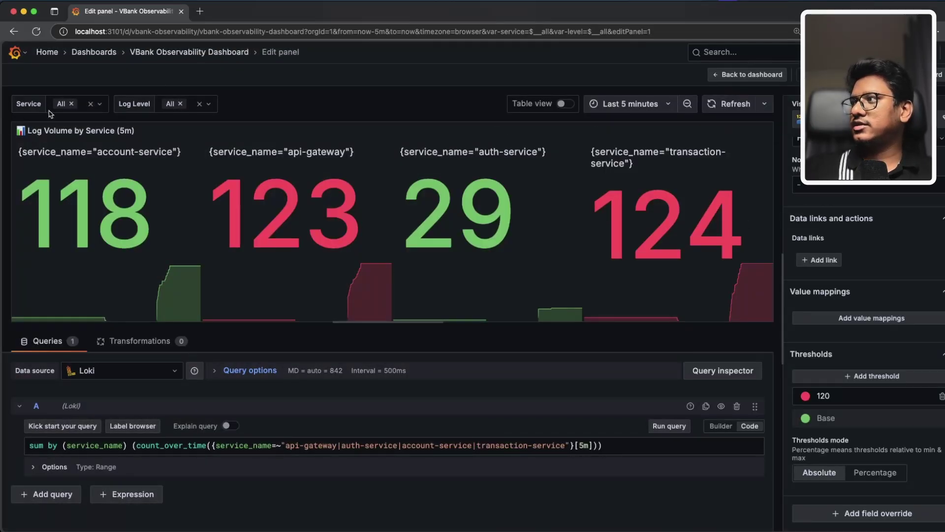
pyautogui.click(749, 76)
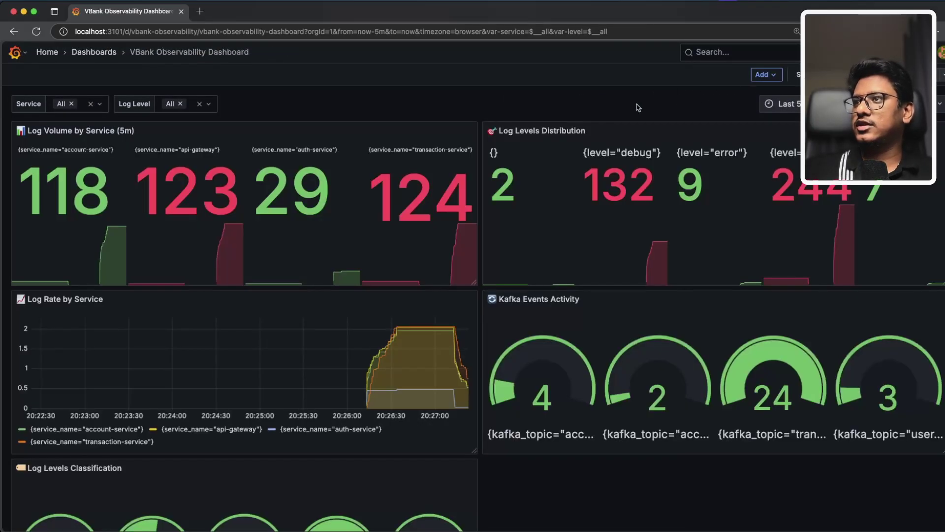
# Step: Review the VBank Observability Dashboard panels, from Log Volume by Service down to the error and info gauges in Log Levels Classification
pyautogui.scroll(-1, 485, 339)
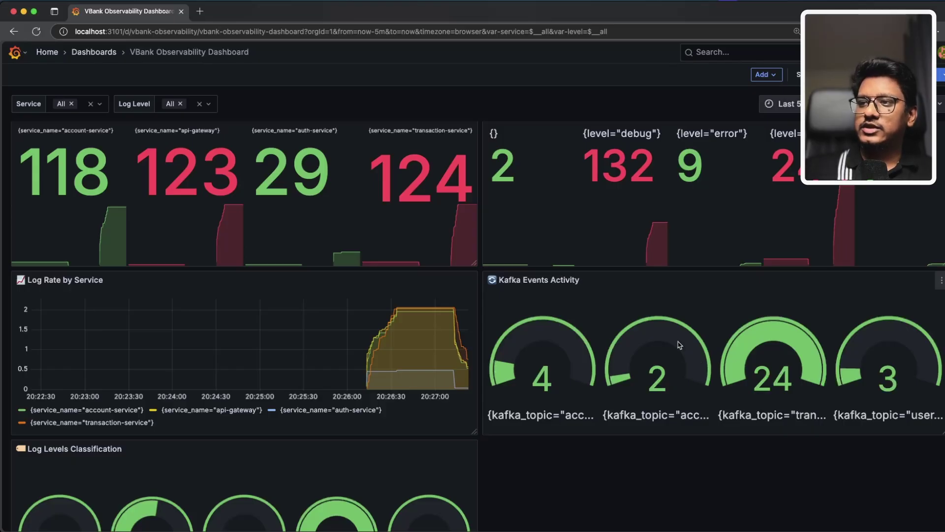
pyautogui.scroll(-3, 458, 324)
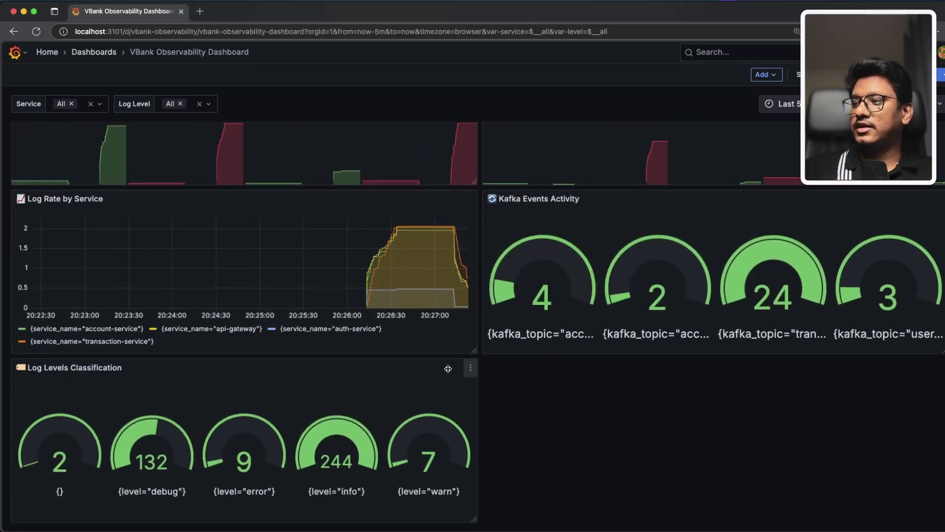
pyautogui.scroll(3, 704, 317)
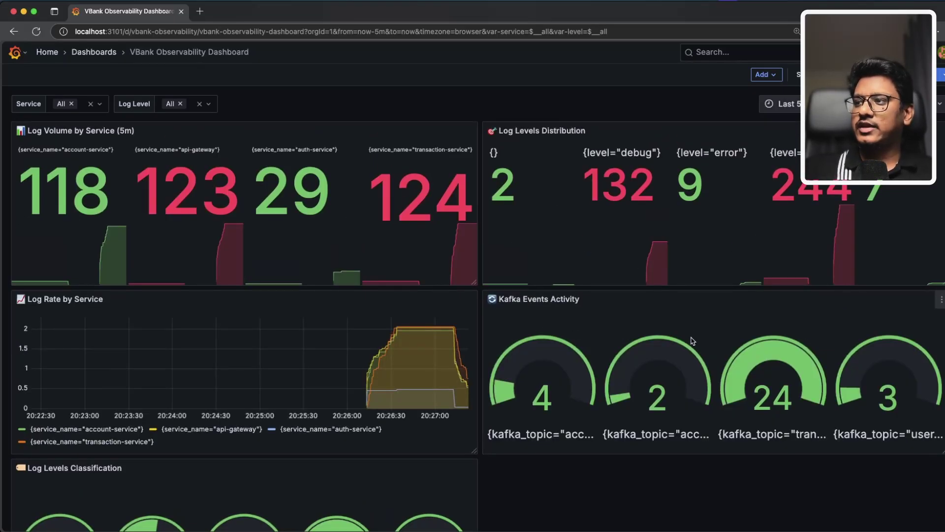
pyautogui.scroll(-1, 693, 340)
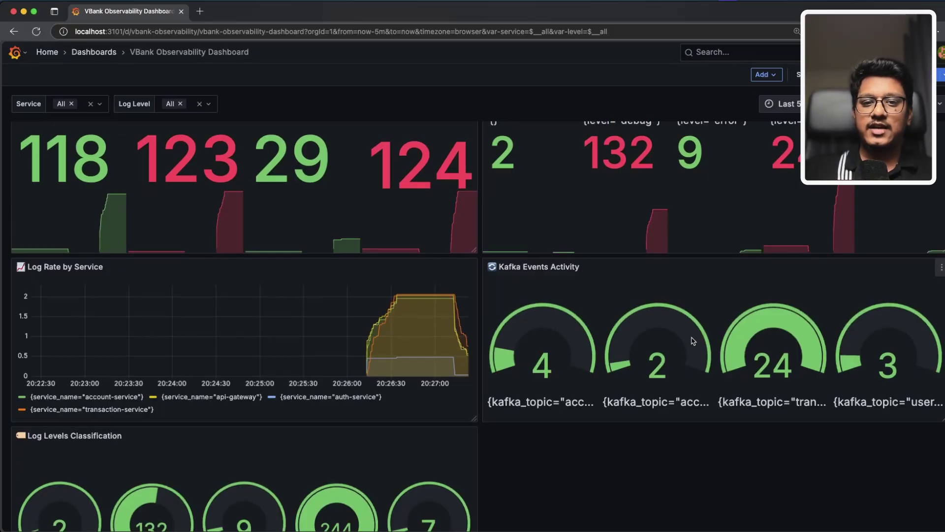
pyautogui.scroll(-2, 693, 340)
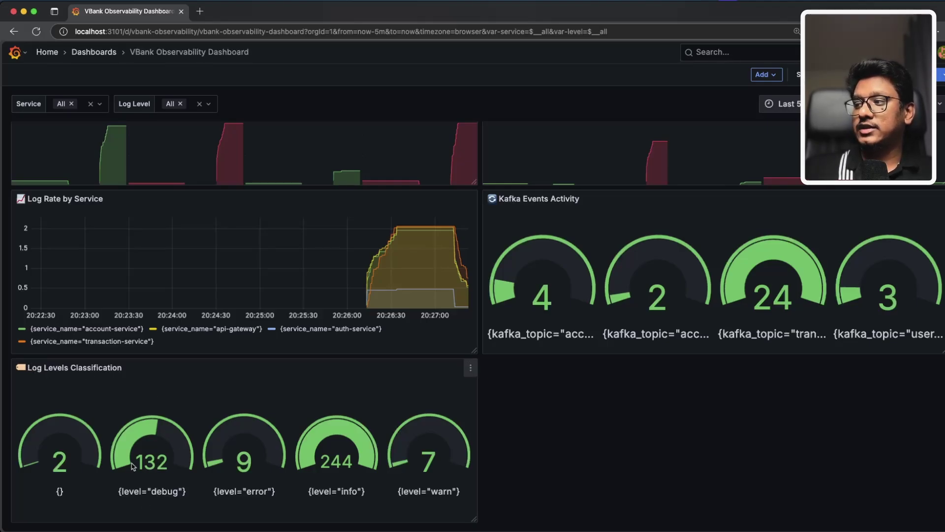
pyautogui.doubleClick(247, 494)
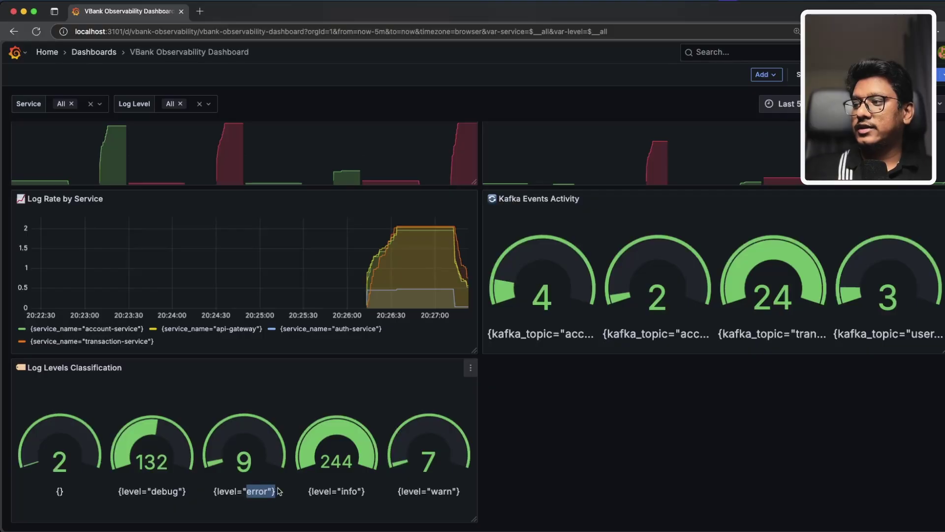
pyautogui.doubleClick(340, 461)
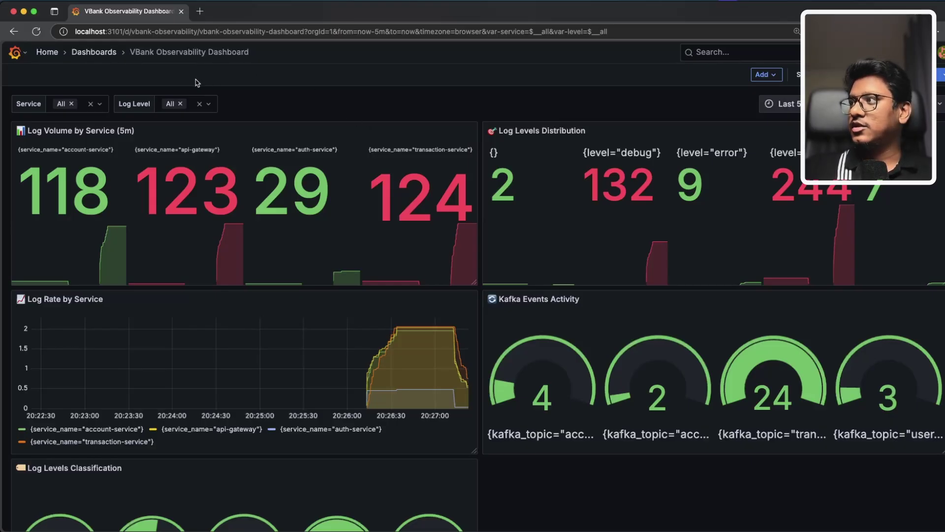
# Step: Open Explore with the Loki data source and query the logs where service_name equals transaction-service
pyautogui.click(15, 51)
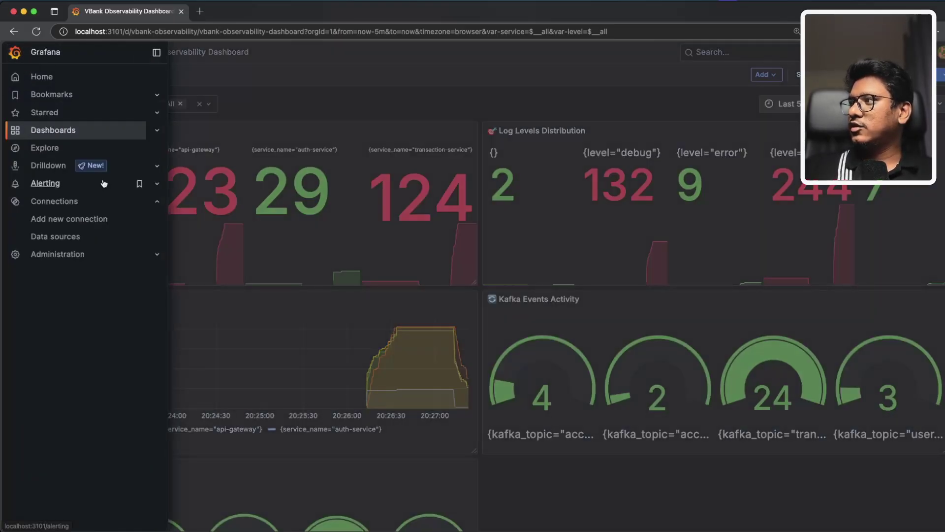
pyautogui.click(49, 147)
pyautogui.click(492, 169)
pyautogui.click(170, 189)
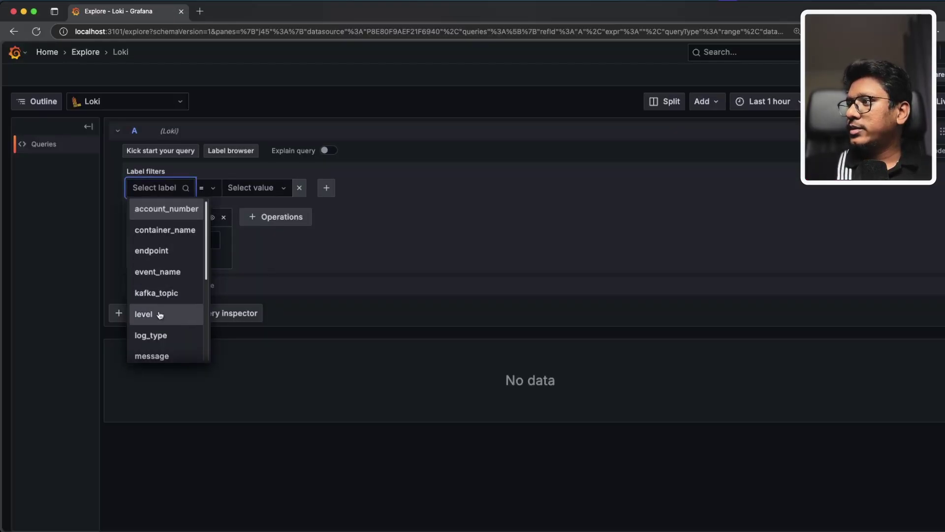
pyautogui.scroll(-4, 162, 315)
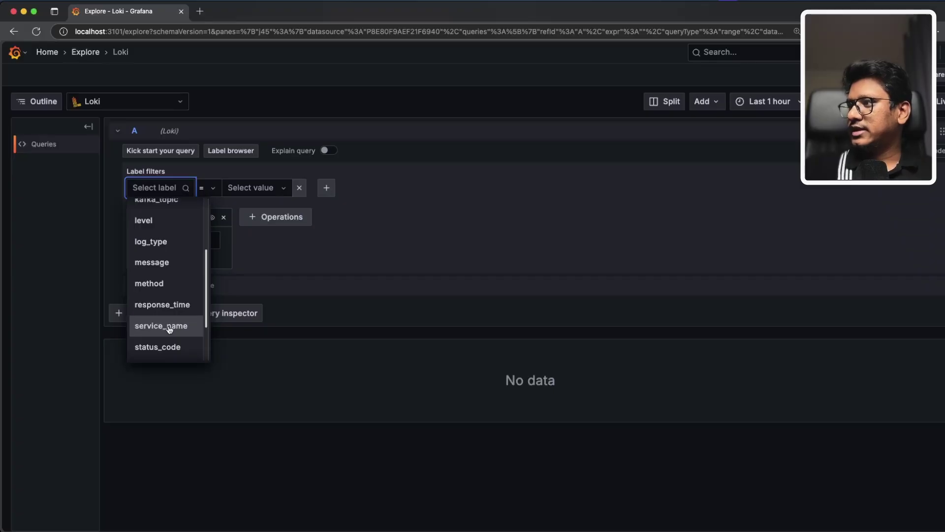
pyautogui.click(173, 325)
pyautogui.click(254, 192)
pyautogui.scroll(-3, 287, 279)
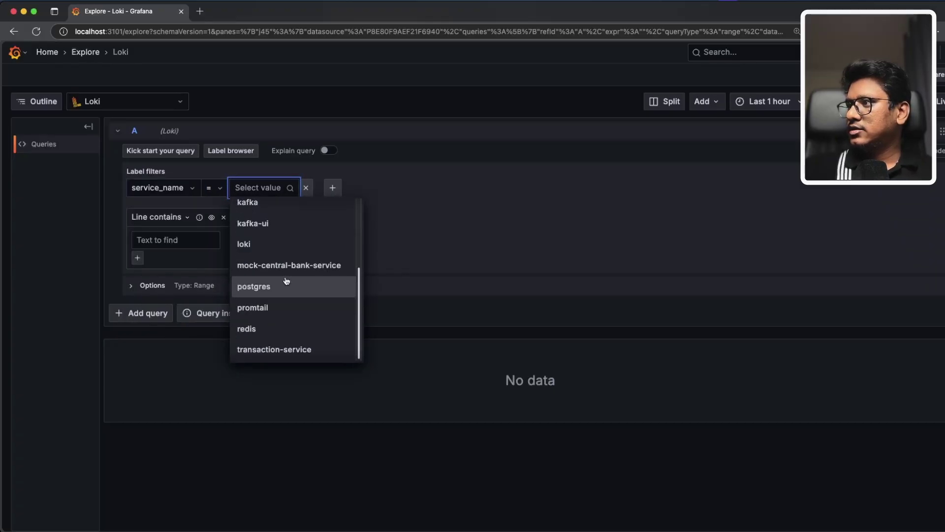
pyautogui.click(276, 347)
pyautogui.click(502, 205)
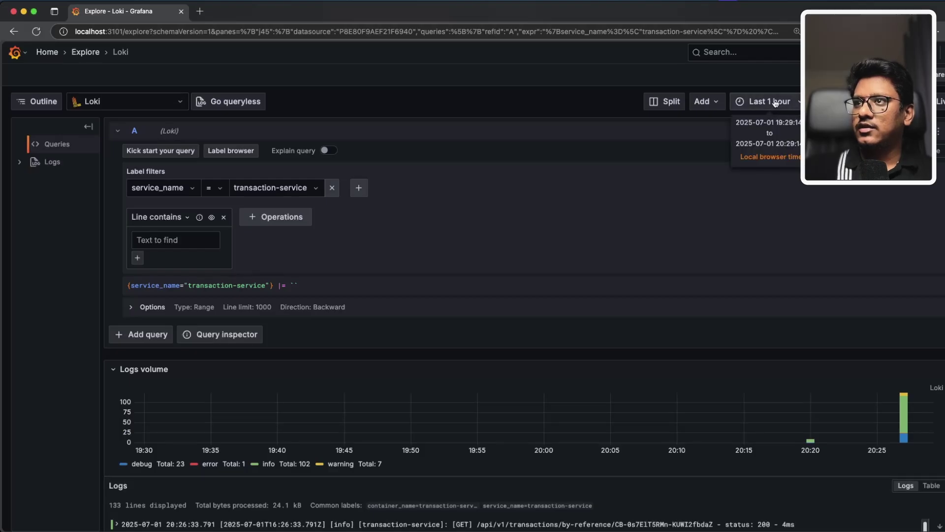
# Step: Restrict the transaction-service log query to the last 5 minutes
pyautogui.click(770, 101)
pyautogui.click(742, 153)
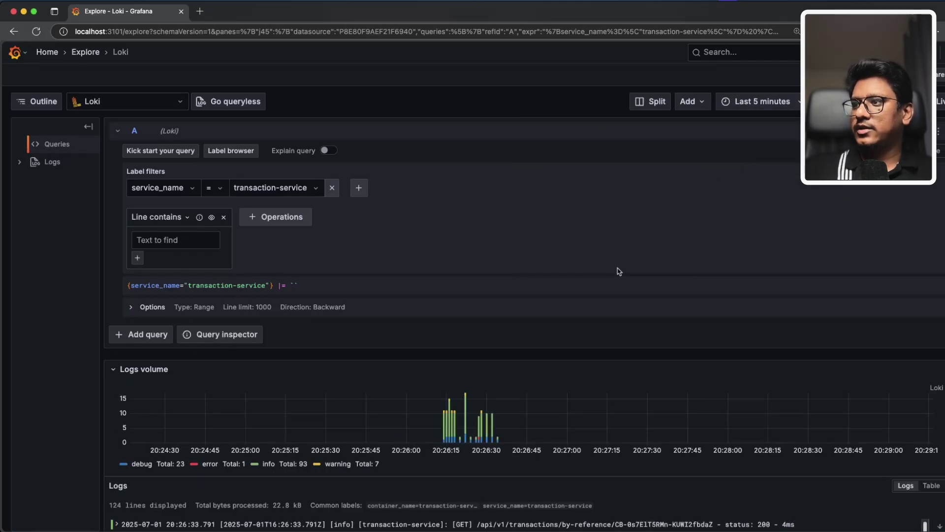
pyautogui.scroll(-5, 497, 296)
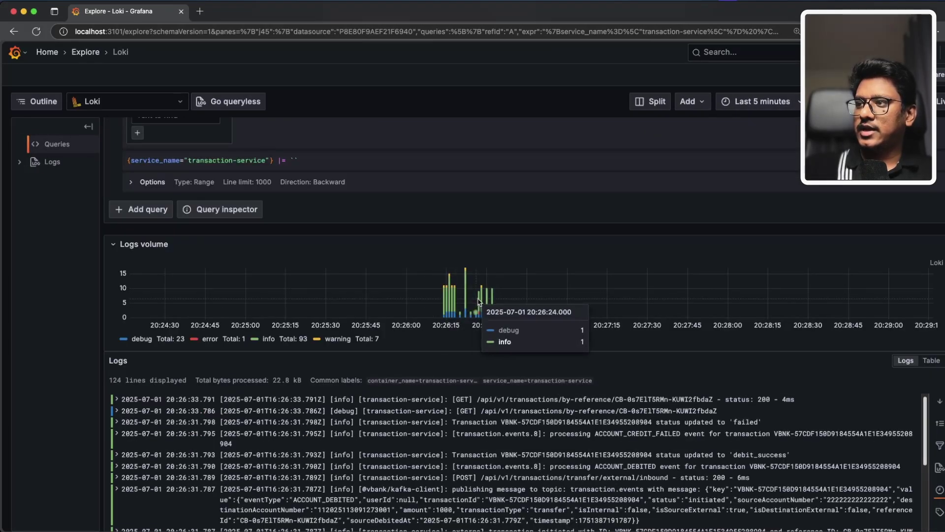
pyautogui.scroll(-3, 527, 410)
pyautogui.scroll(5, 528, 410)
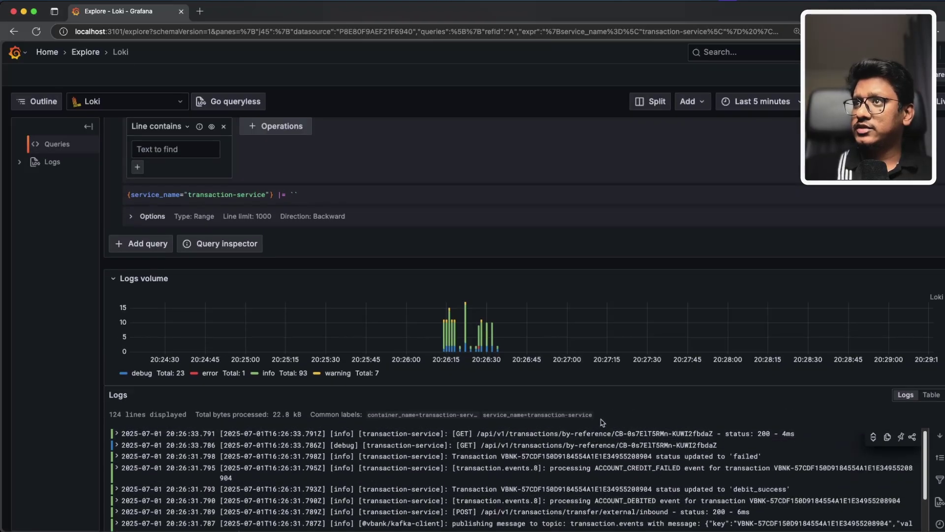
# Step: Enlarge the page to 125% and examine the transaction-service log lines, highlighting "publishing message to topic:" in a Kafka client entry
pyautogui.press('super+equal')
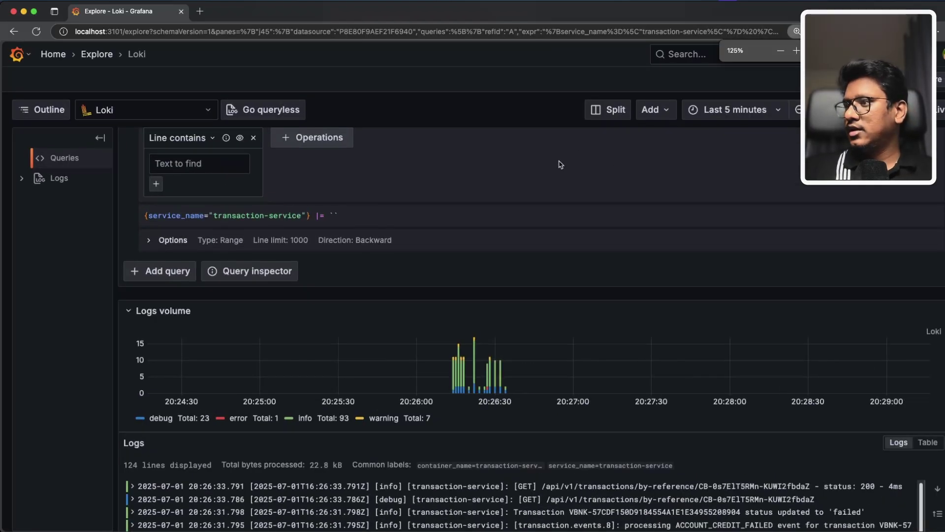
pyautogui.scroll(-3, 543, 270)
pyautogui.scroll(-2, 542, 373)
pyautogui.scroll(2, 523, 421)
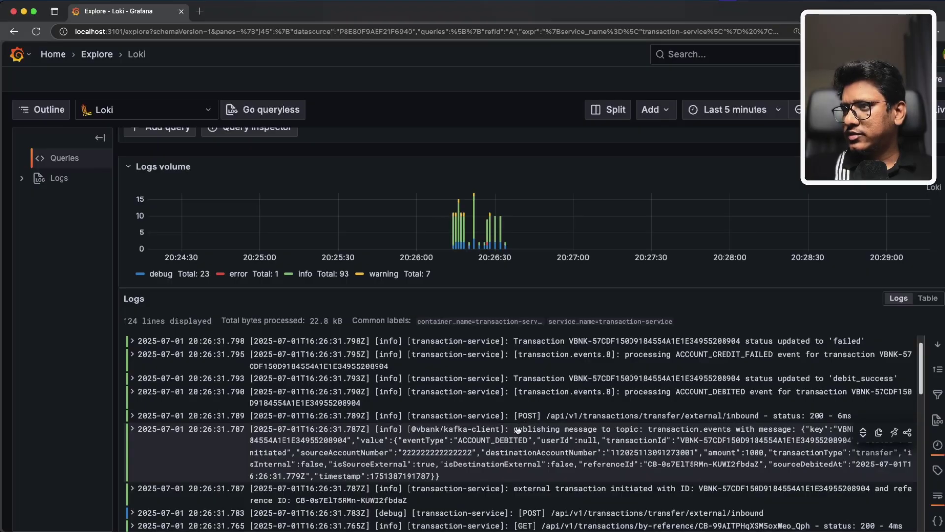
pyautogui.scroll(-1, 518, 431)
pyautogui.moveTo(513, 414); pyautogui.dragTo(647, 413)
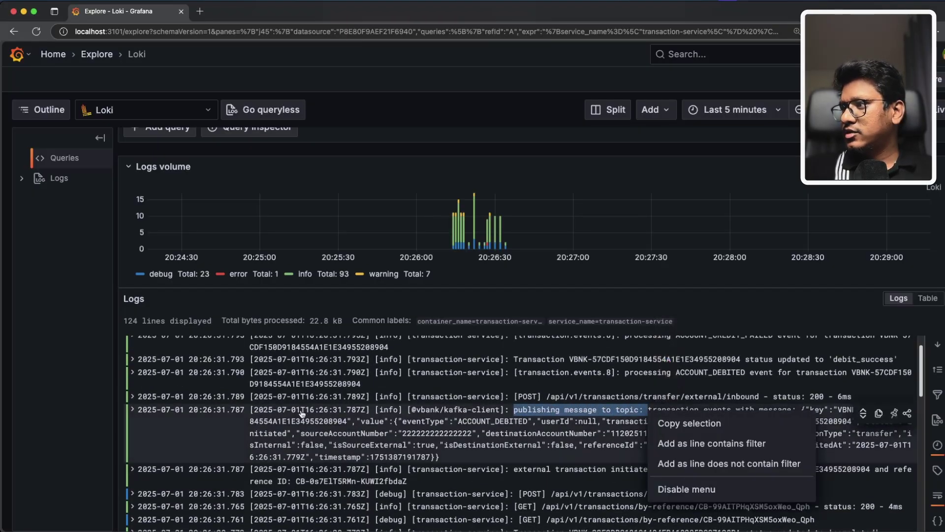
pyautogui.scroll(5, 159, 430)
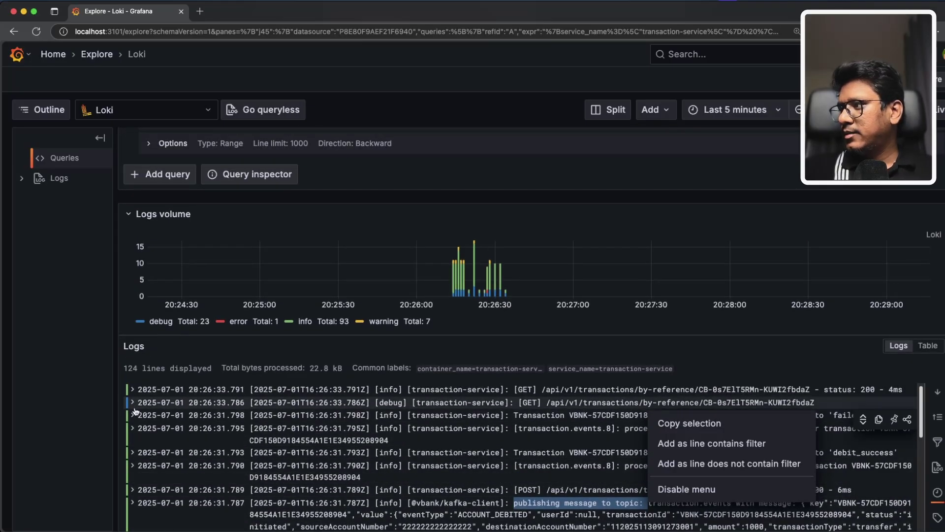
pyautogui.scroll(-10, 128, 406)
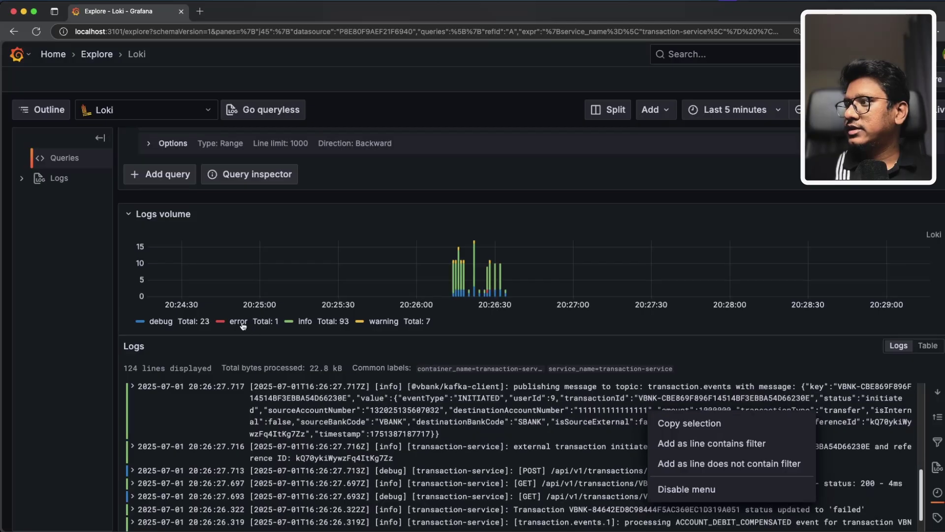
# Step: Add a second label filter, level = error, to the transaction-service query and check the resulting log entry
pyautogui.scroll(5, 132, 181)
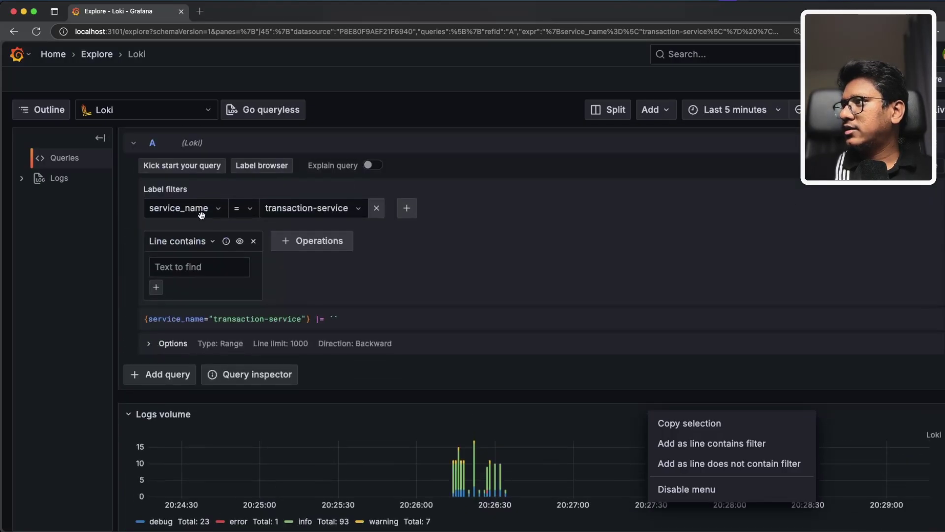
pyautogui.click(410, 211)
pyautogui.click(412, 214)
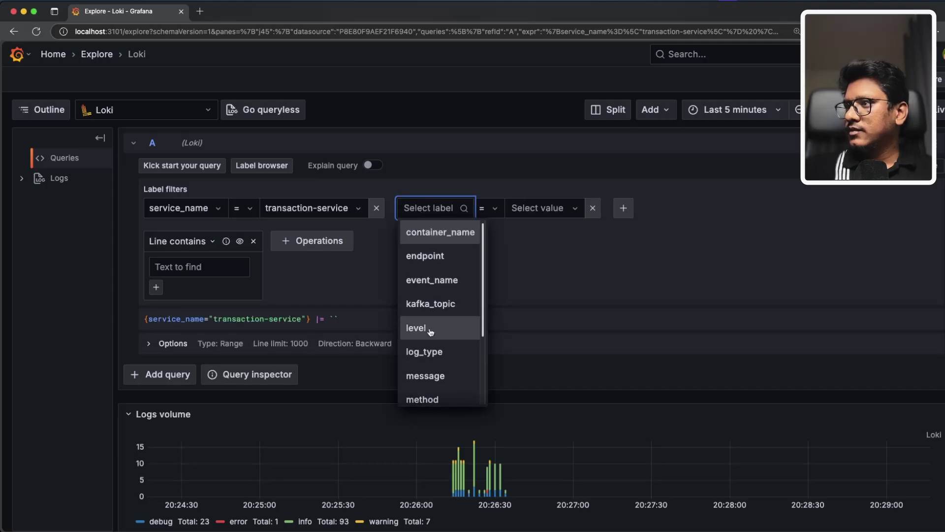
pyautogui.click(419, 309)
pyautogui.click(513, 217)
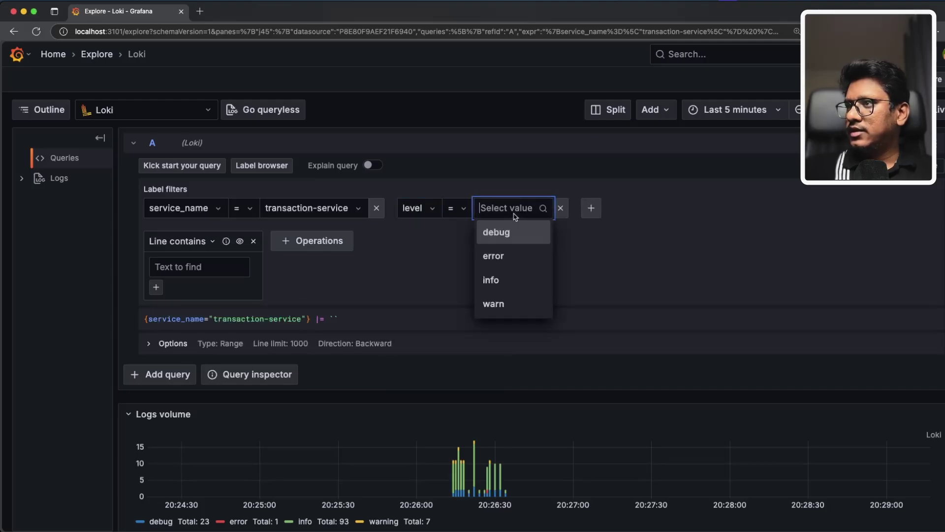
pyautogui.click(515, 260)
pyautogui.click(473, 265)
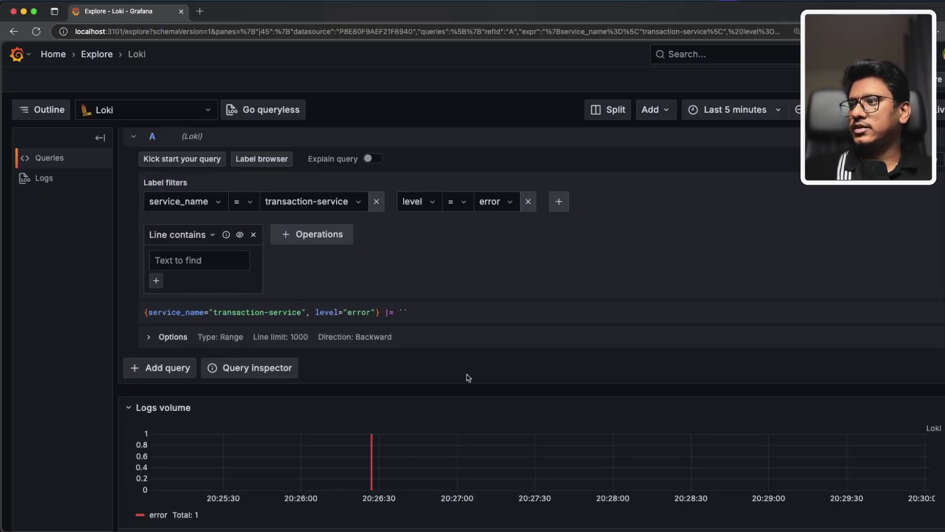
pyautogui.scroll(-3, 468, 377)
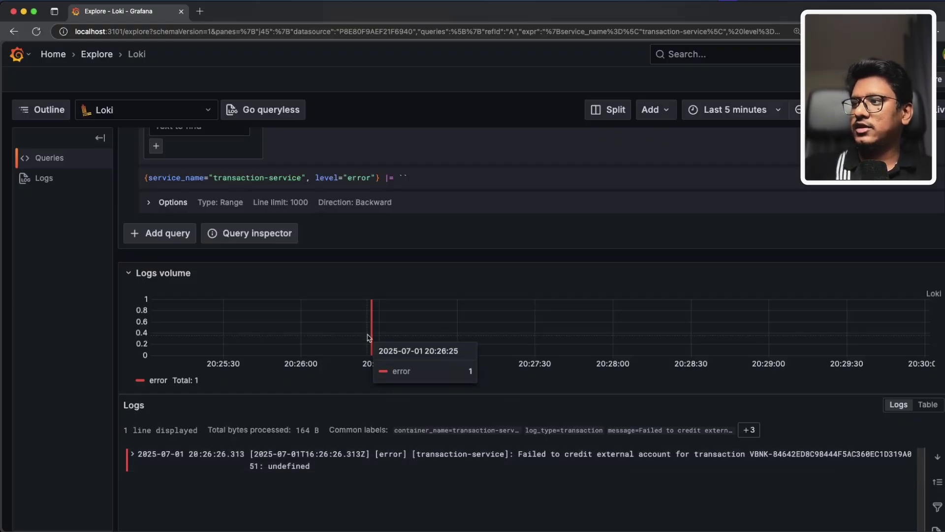
pyautogui.scroll(-1, 390, 296)
# Step: Remove the service_name filter so the query covers error-level logs of all services
pyautogui.scroll(5, 390, 296)
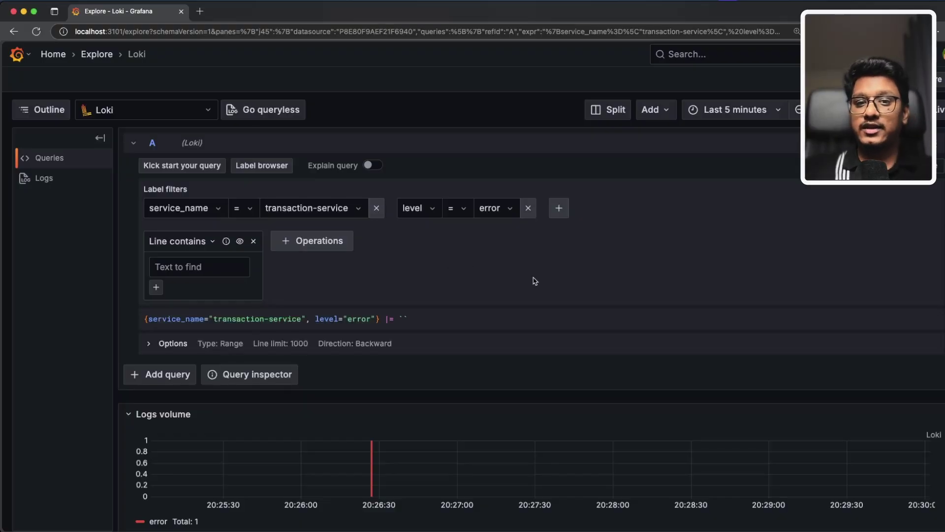
pyautogui.click(378, 209)
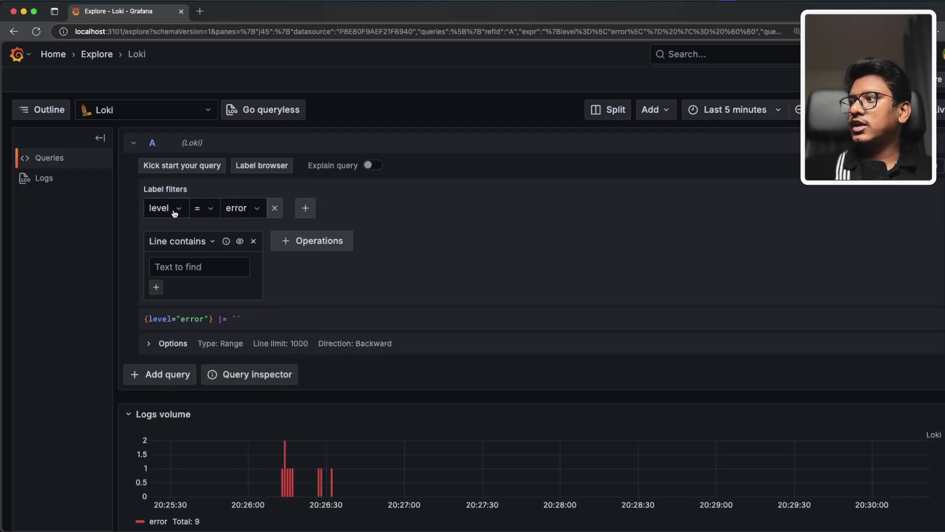
pyautogui.scroll(-5, 453, 312)
pyautogui.scroll(-2, 403, 433)
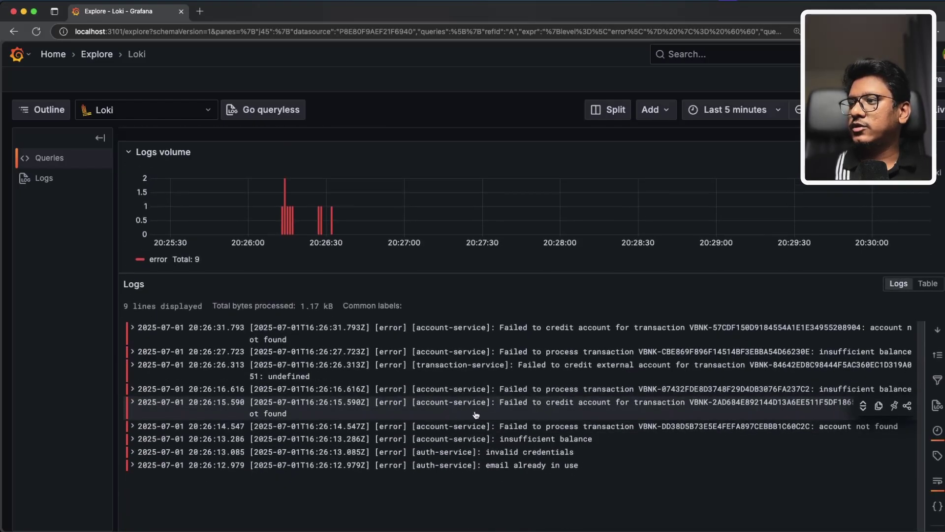
# Step: Examine the account-service error lines, expanding the 20:26:27.723 entry to read its message field and collapsing it again
pyautogui.moveTo(417, 403); pyautogui.dragTo(498, 400)
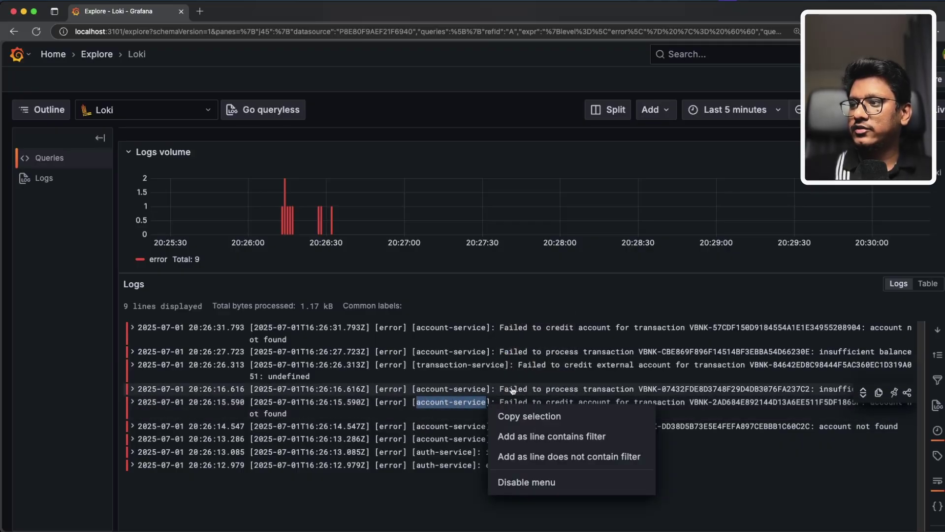
pyautogui.click(539, 354)
pyautogui.click(540, 357)
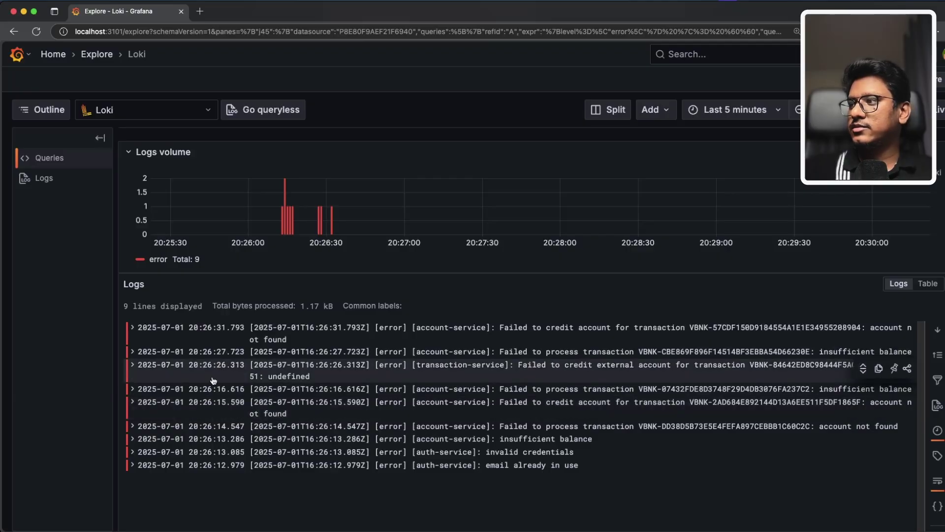
pyautogui.click(811, 351)
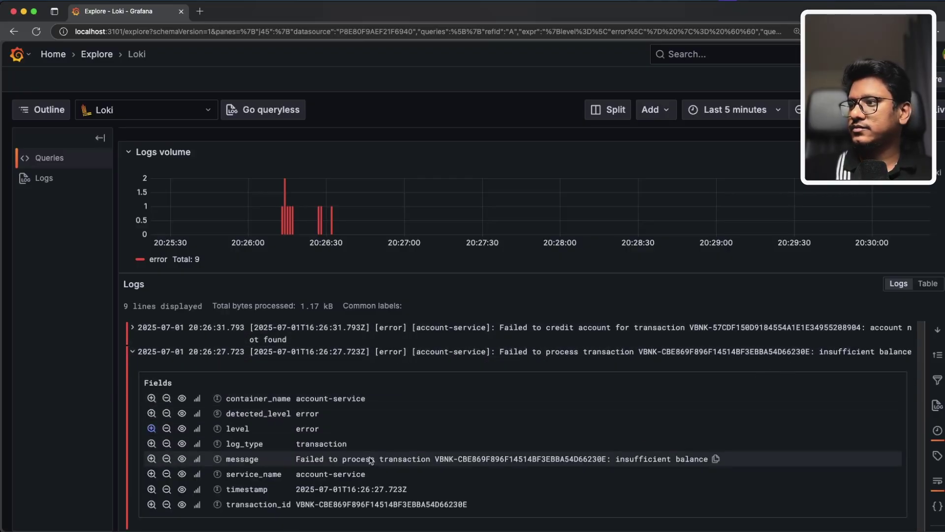
pyautogui.moveTo(614, 459); pyautogui.dragTo(727, 459)
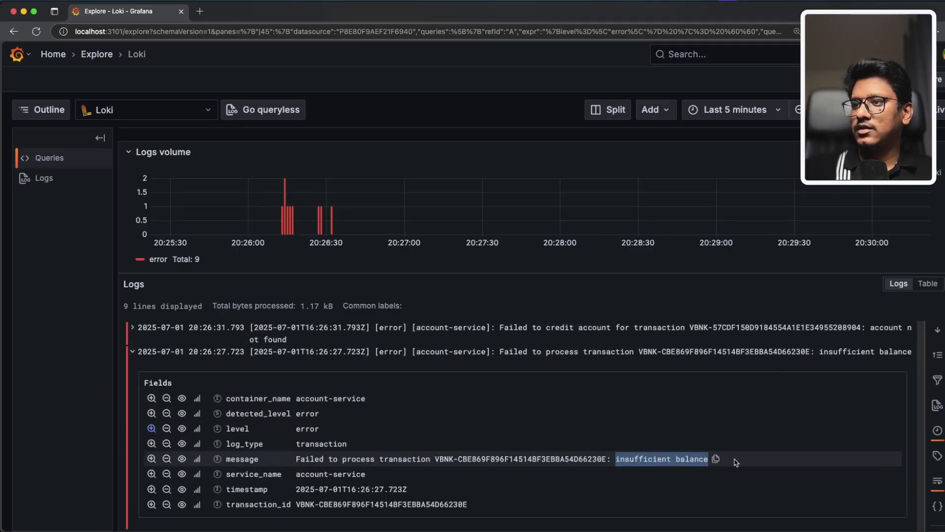
pyautogui.click(424, 351)
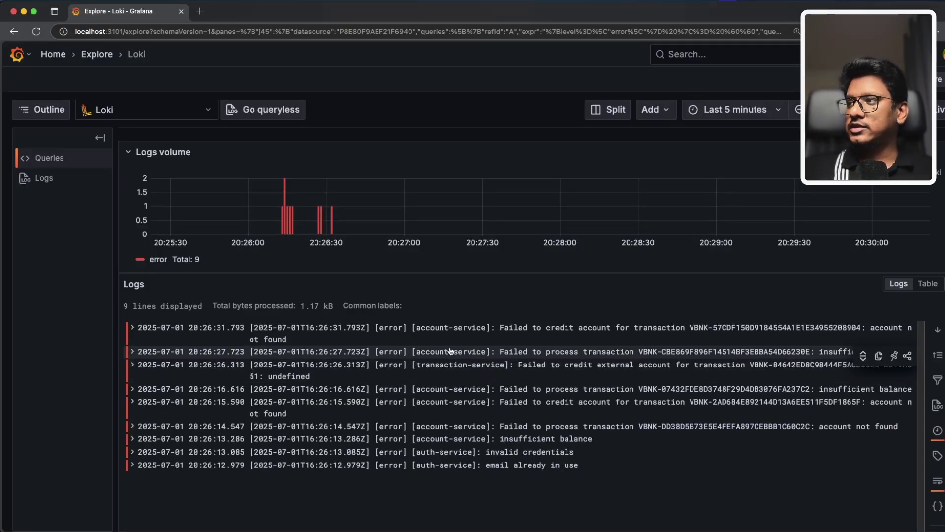
pyautogui.scroll(5, 463, 280)
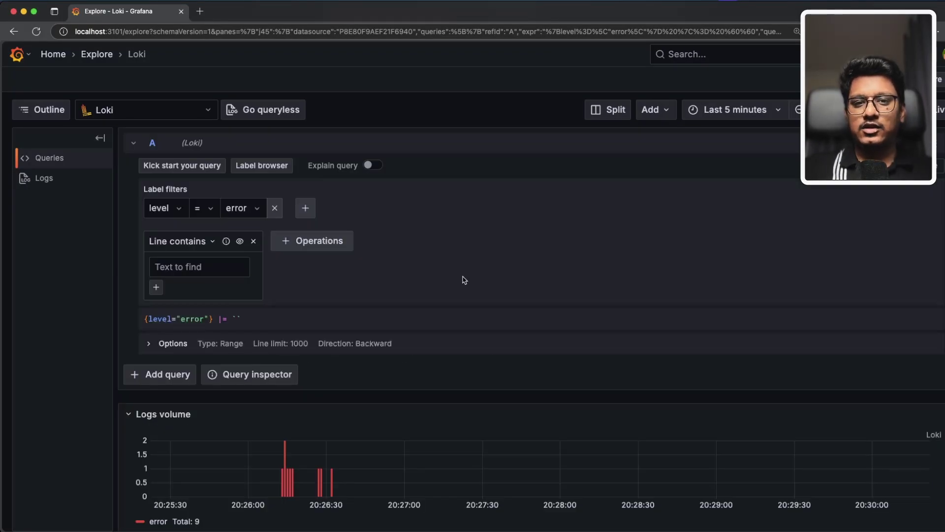